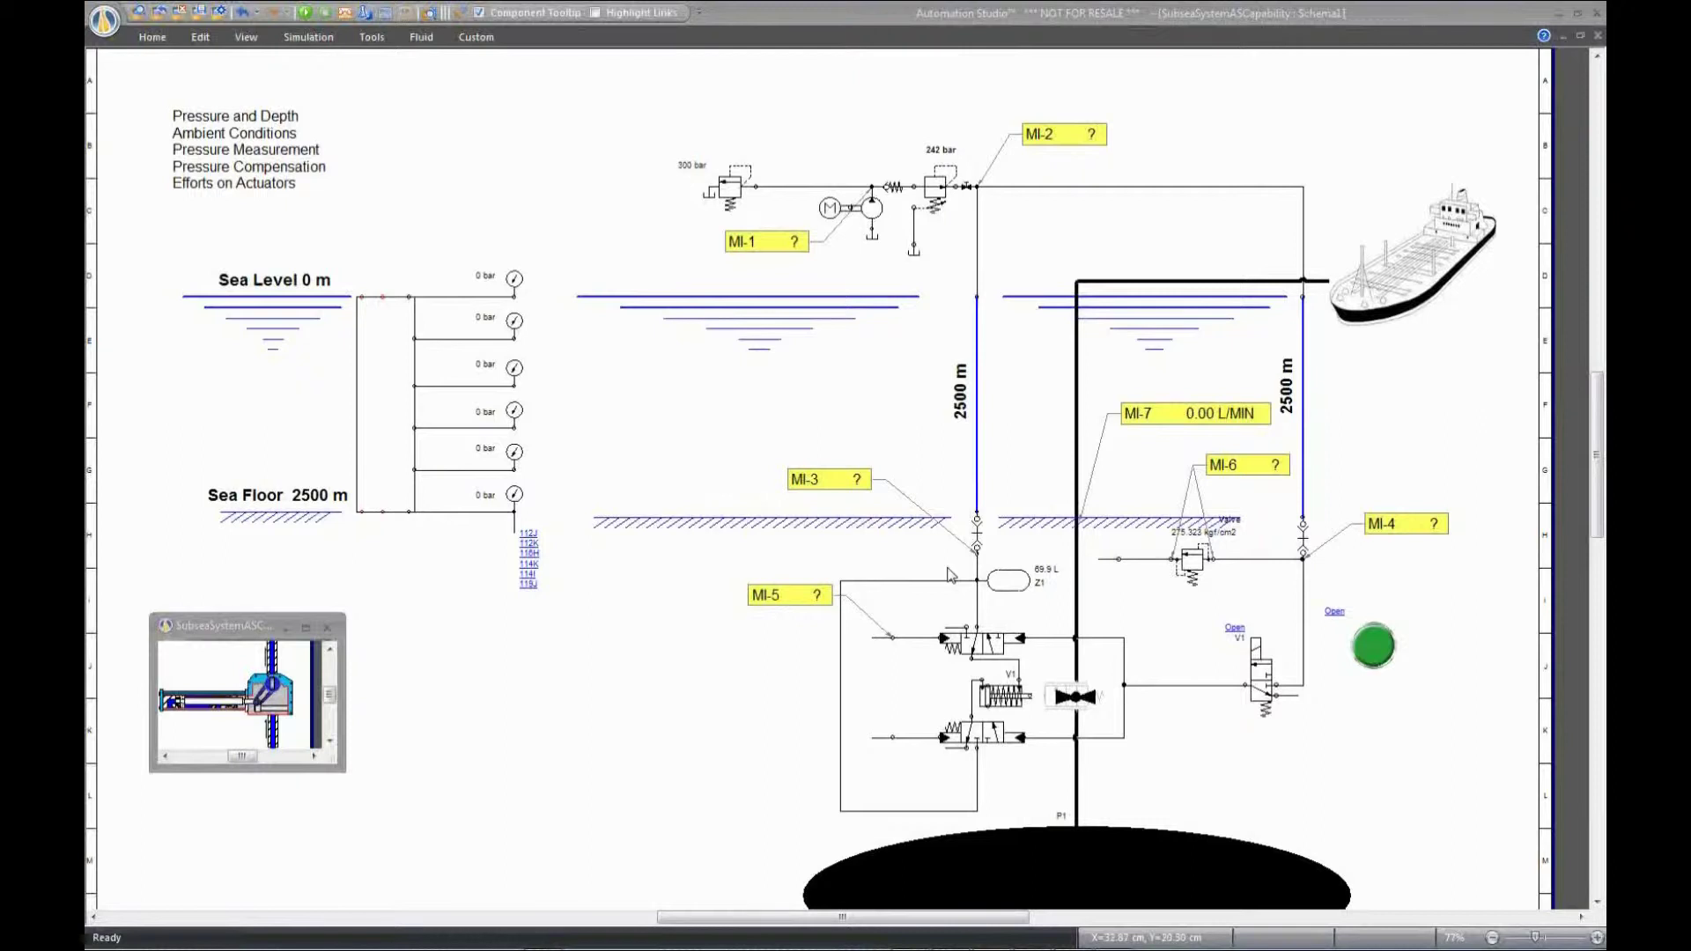
- Select the four branch lines of the depth-gauge manifold, then clear the selection
left_click(433, 339)
left_click(455, 386)
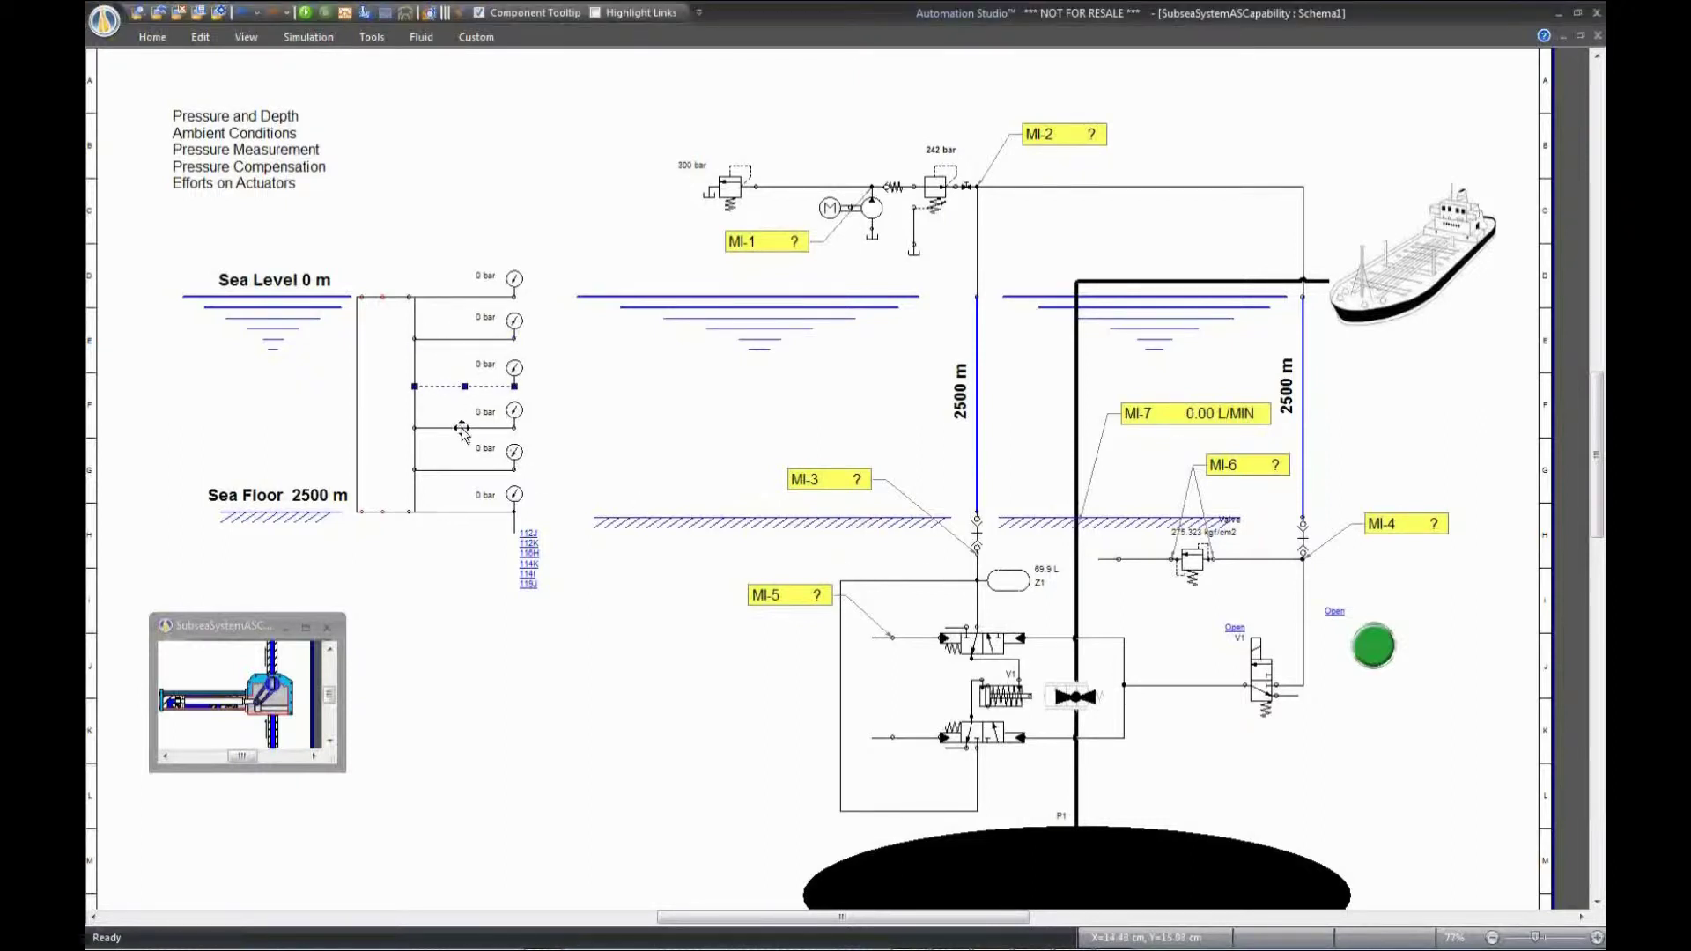
left_click(462, 428)
left_click(473, 471)
left_click(397, 259)
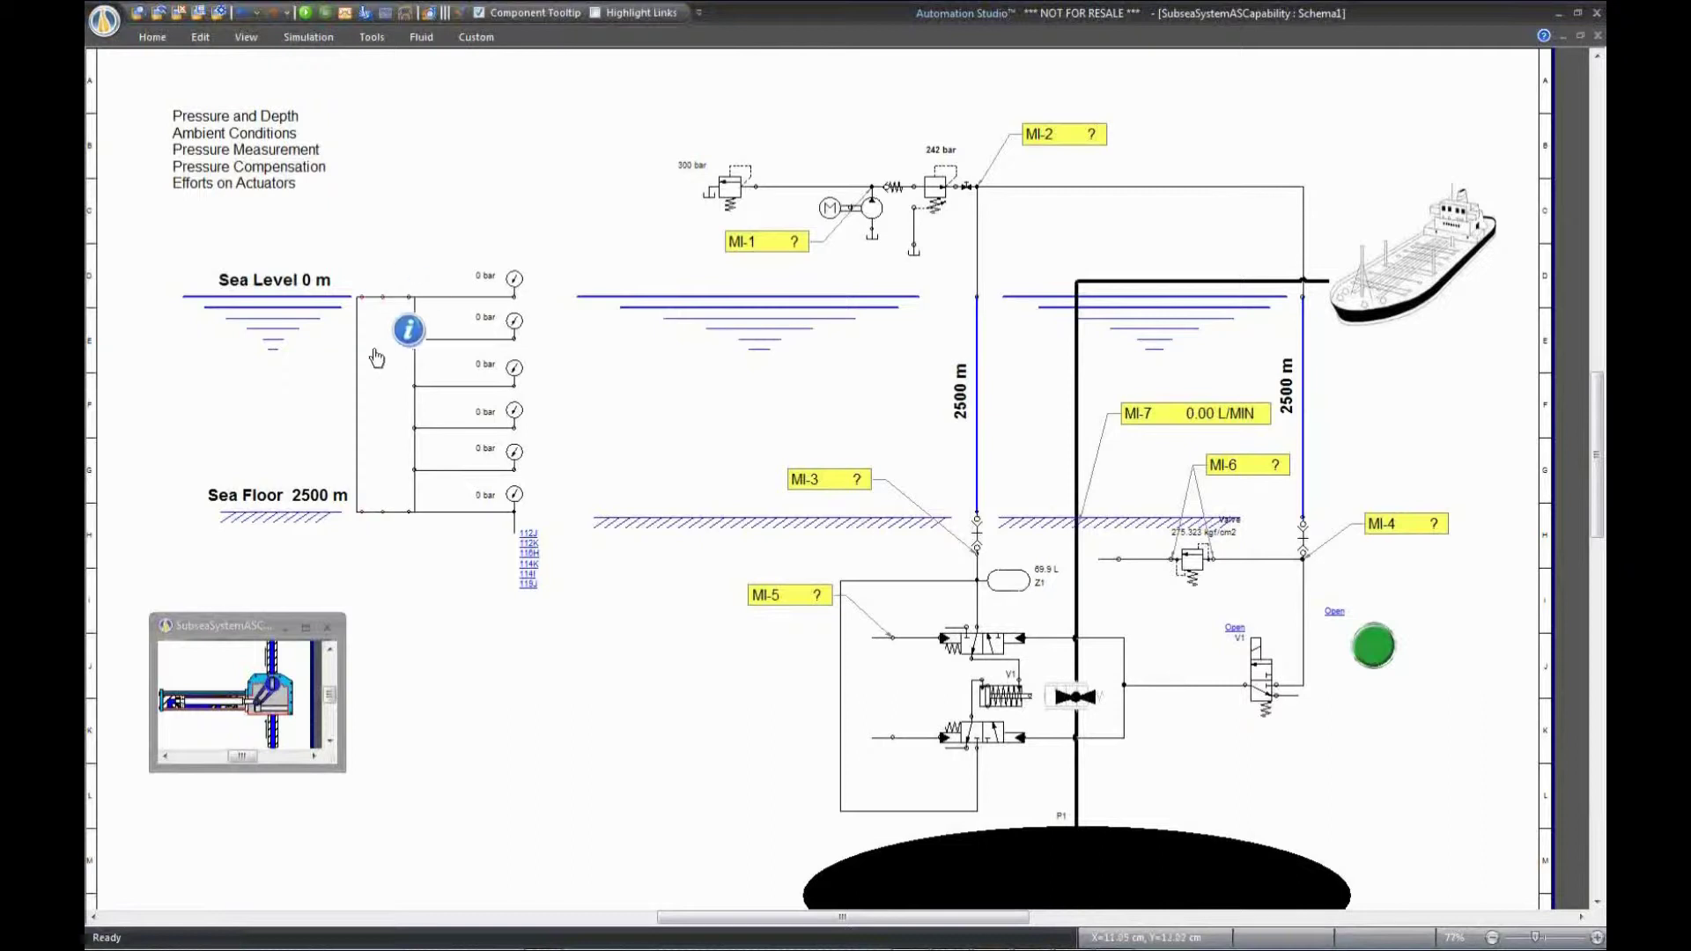
mouse_move(379, 365)
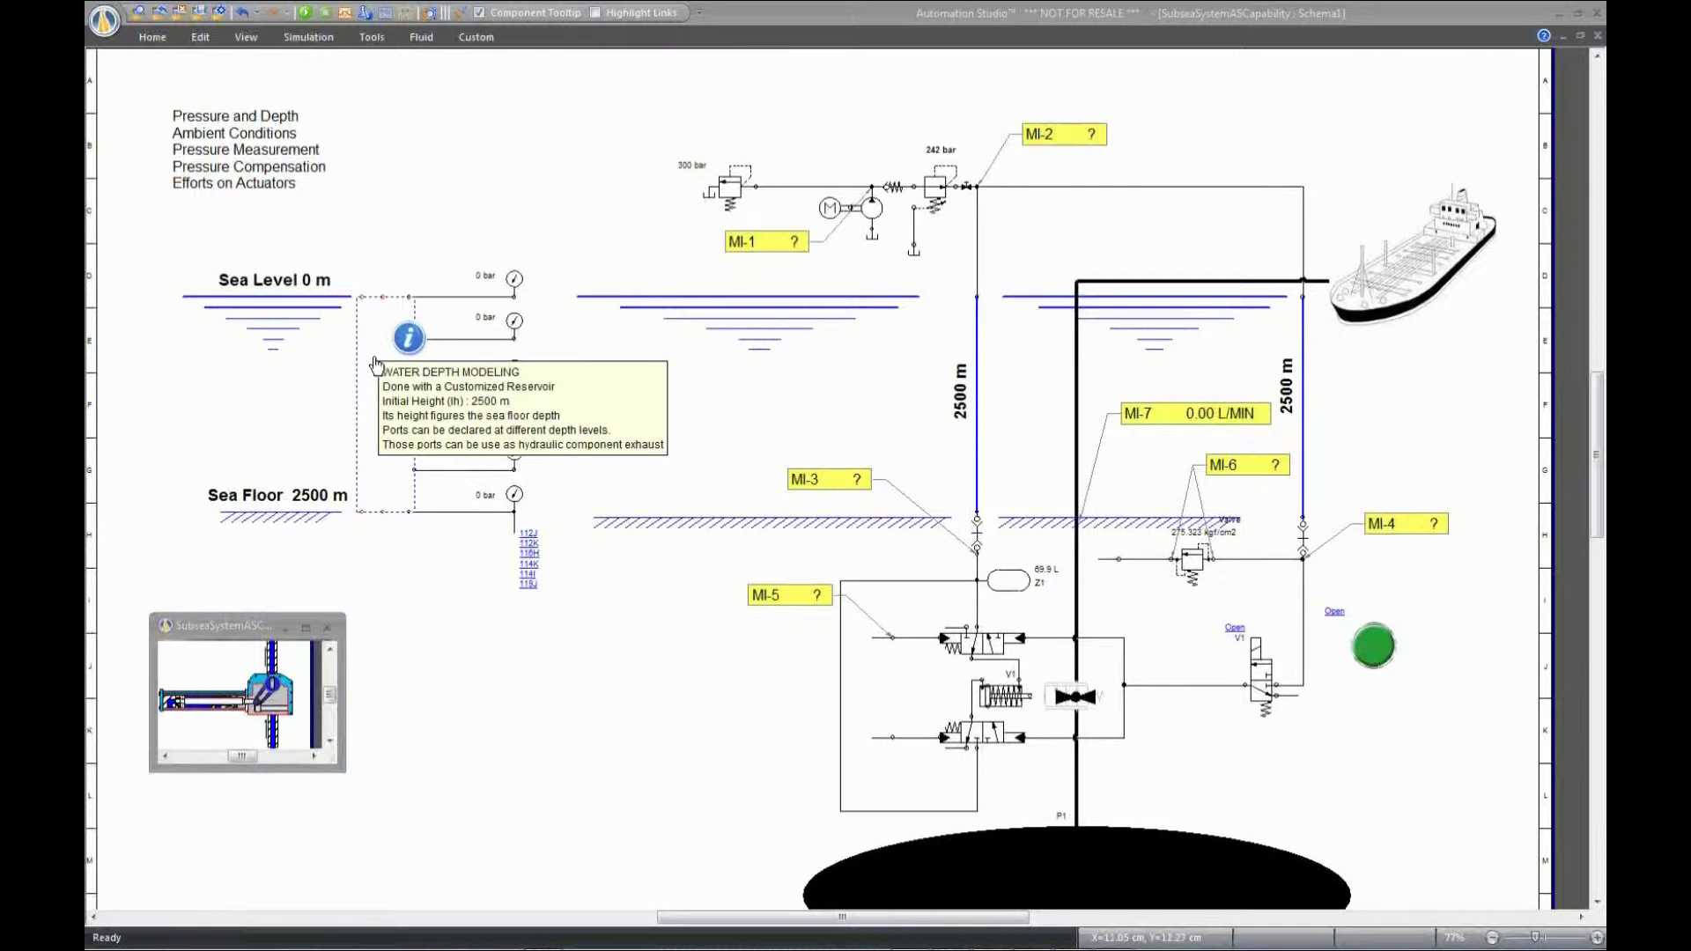
- Delete the extra OR37 connector from the customized depth reservoir
double_click(376, 365)
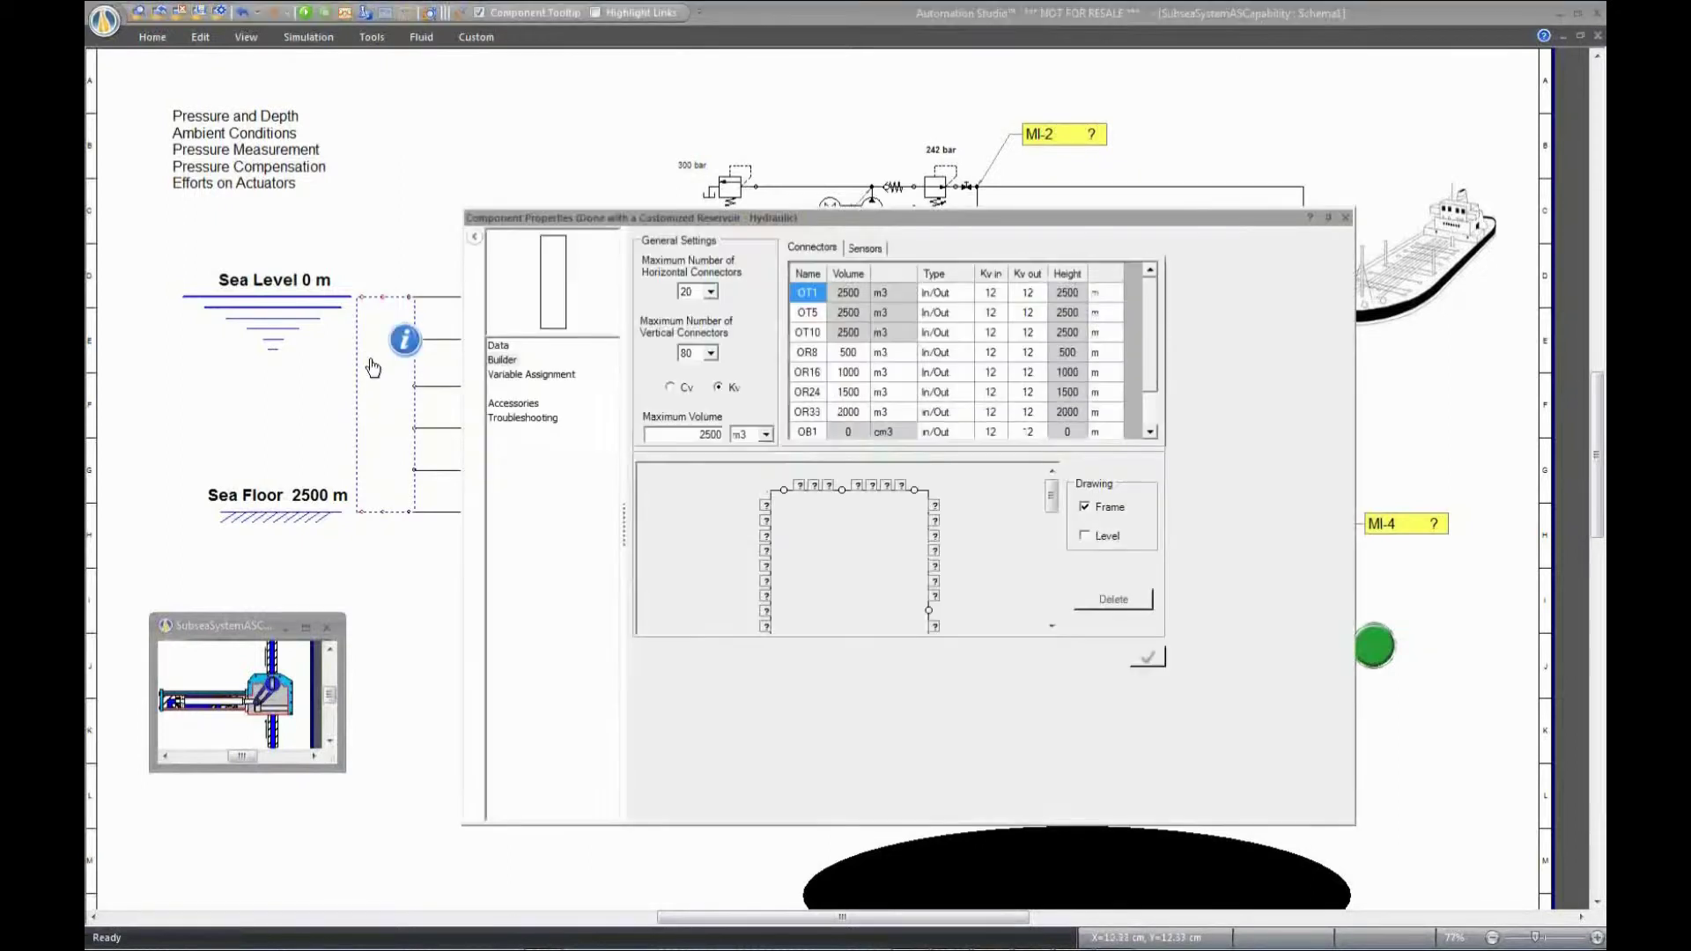
left_click(930, 551)
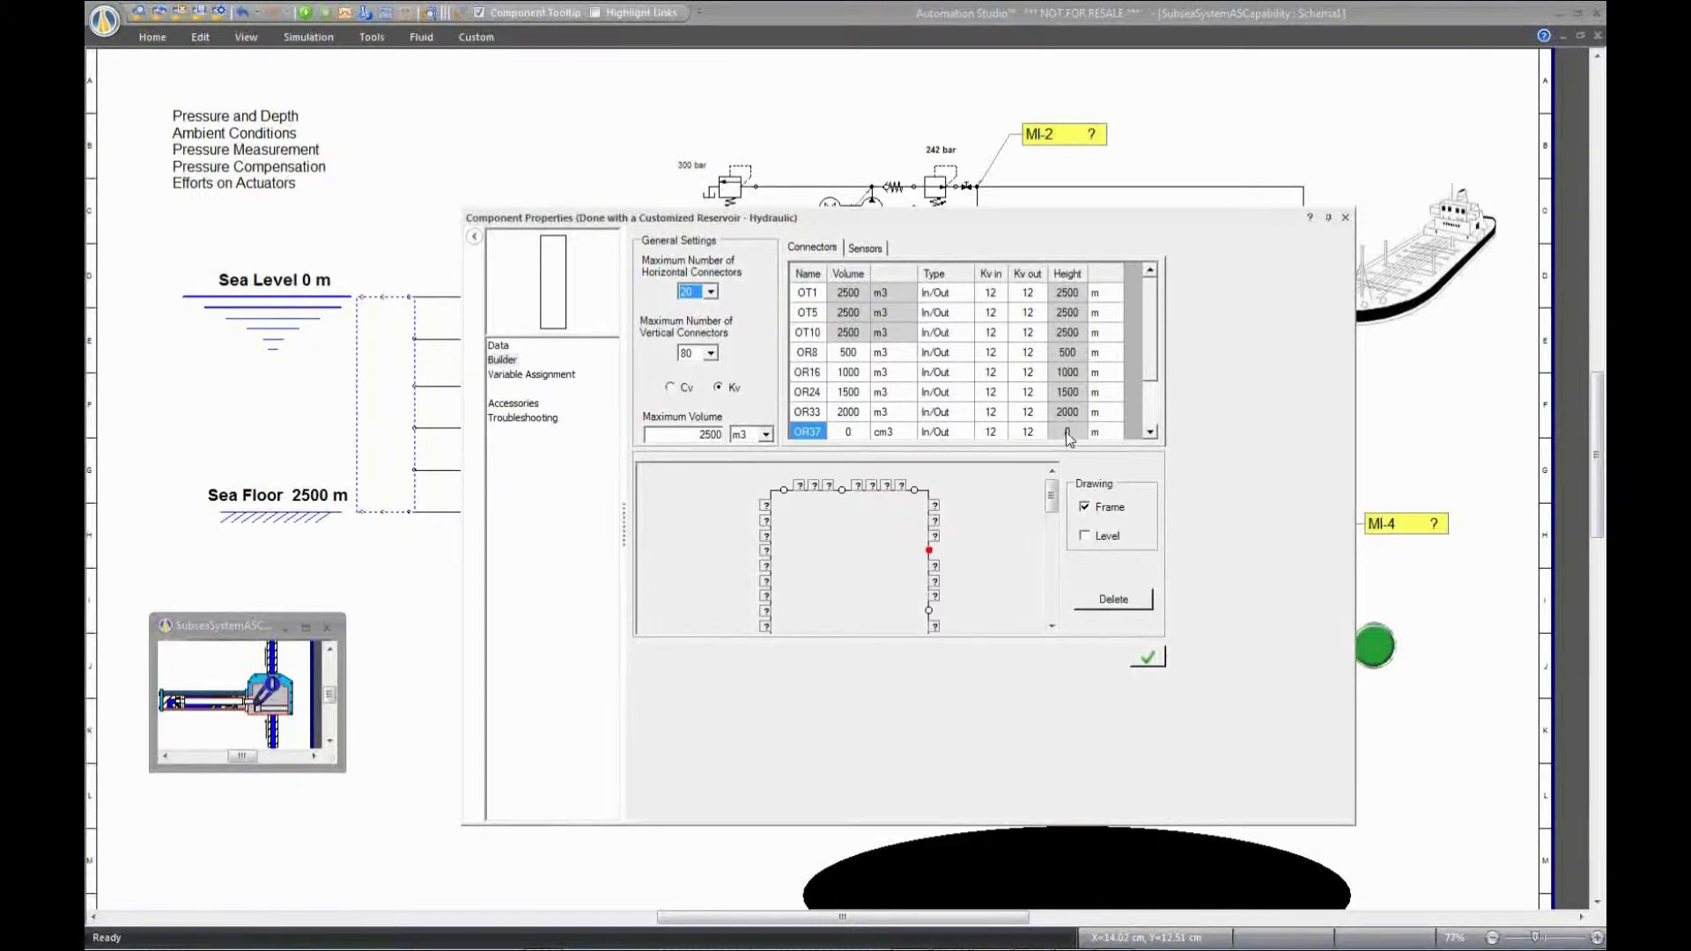
key("Delete")
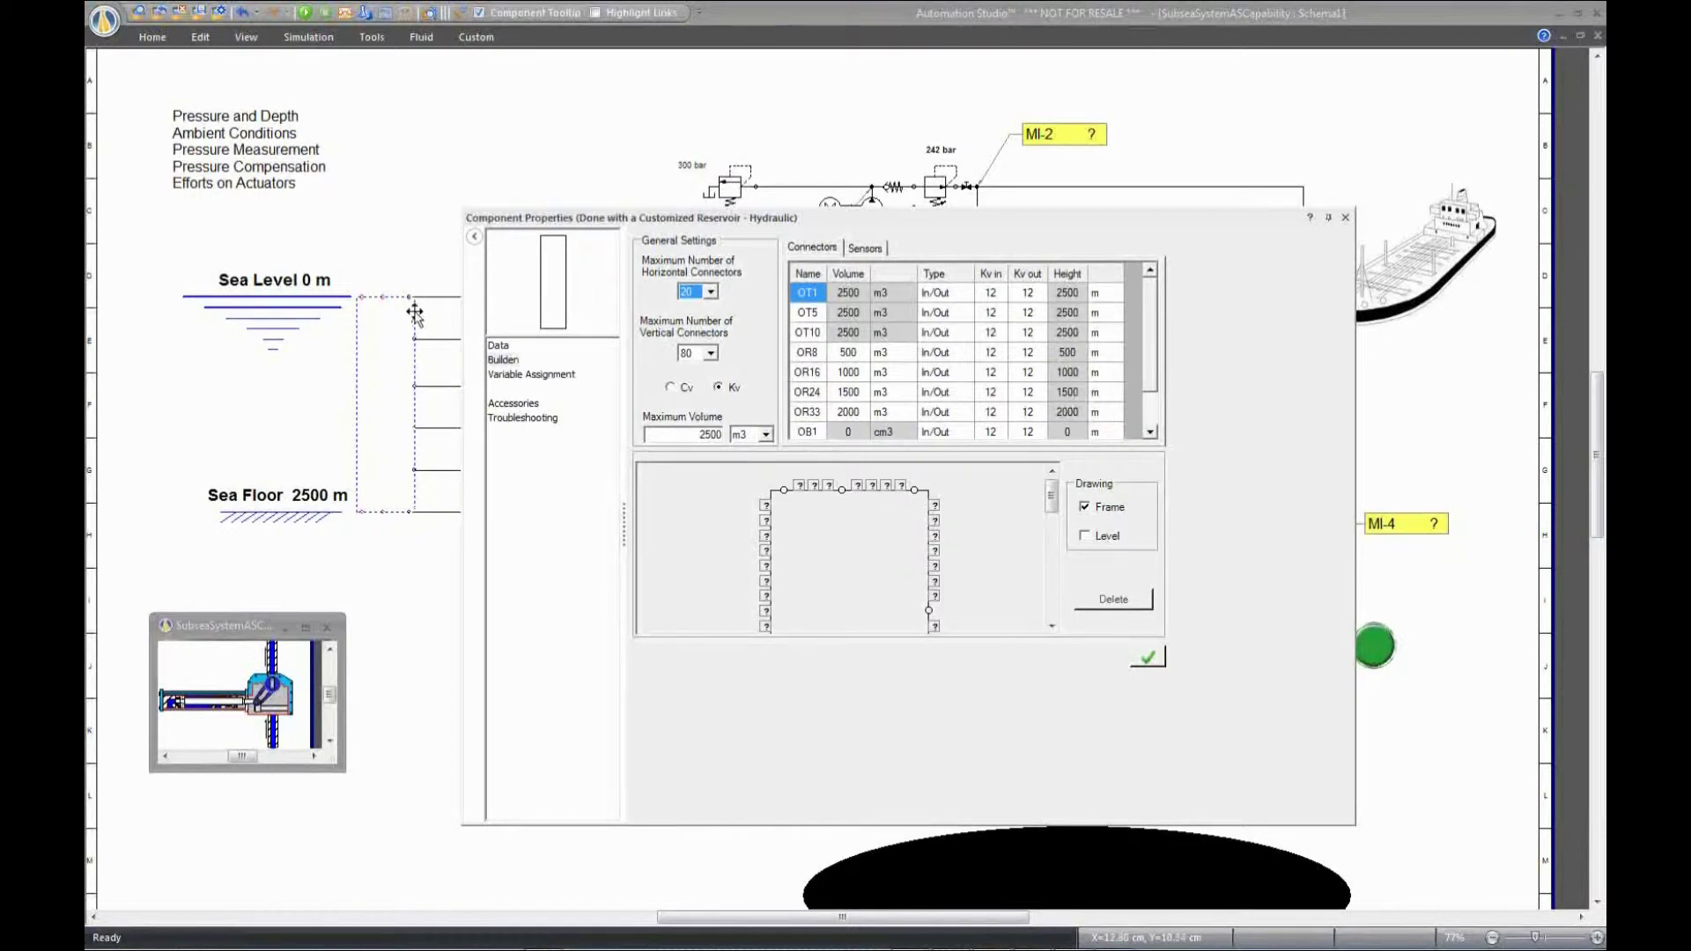
- Move the properties window aside, run the simulation and save the changes
left_click_drag(629, 229, 791, 204)
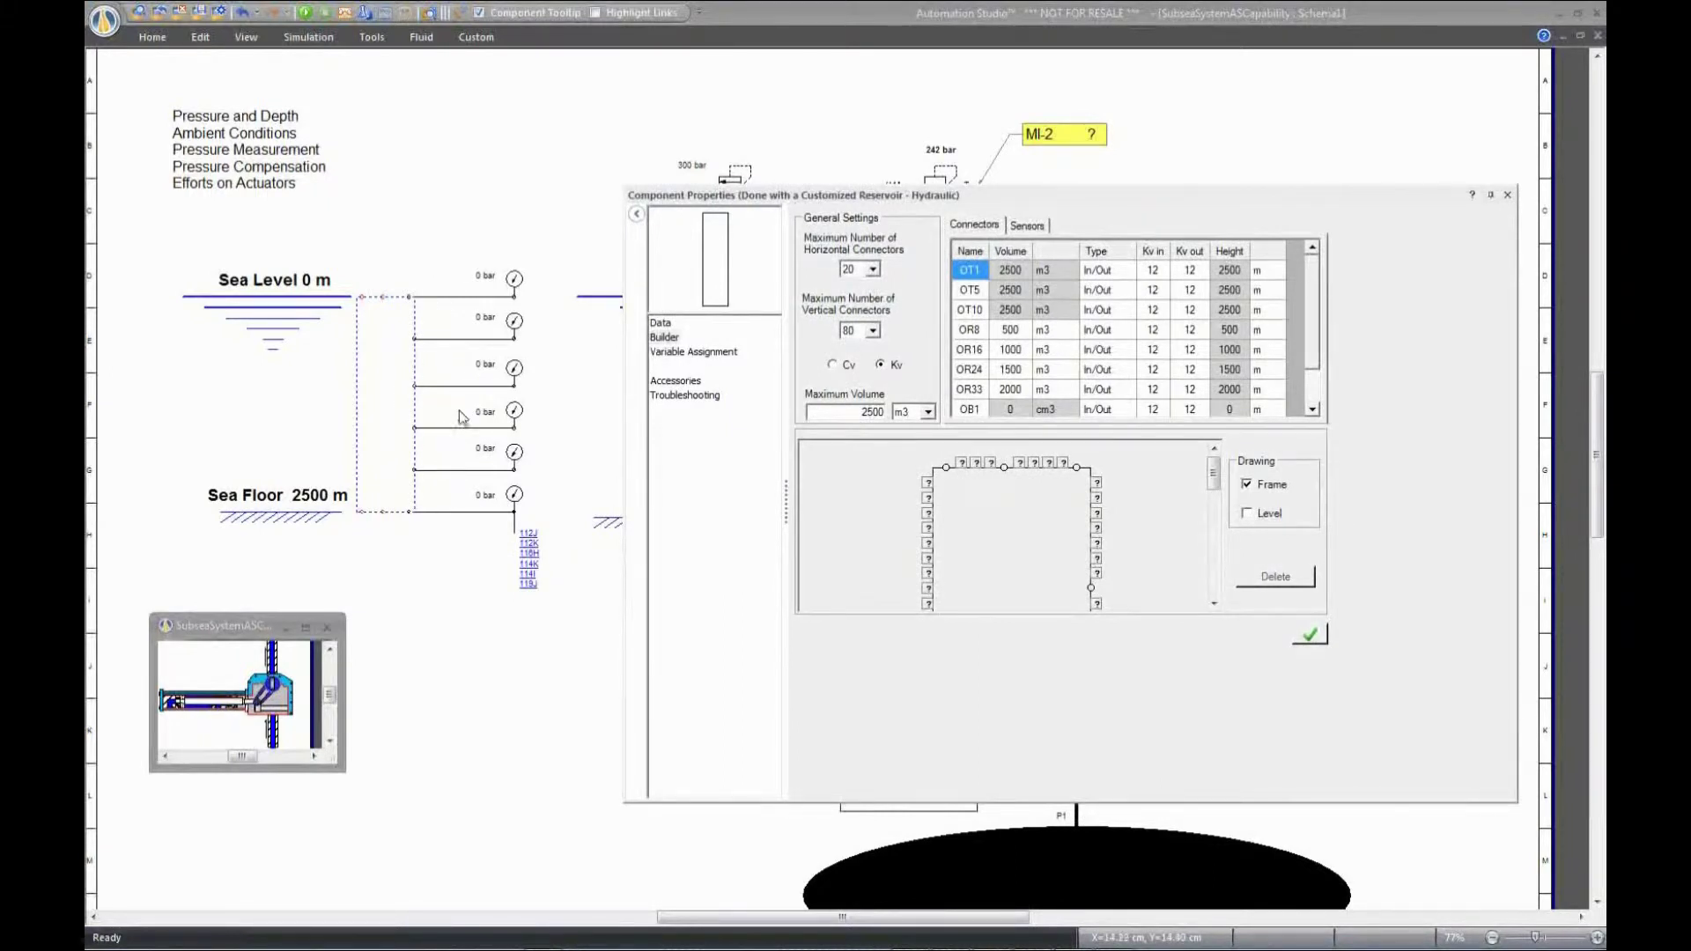
left_click(305, 16)
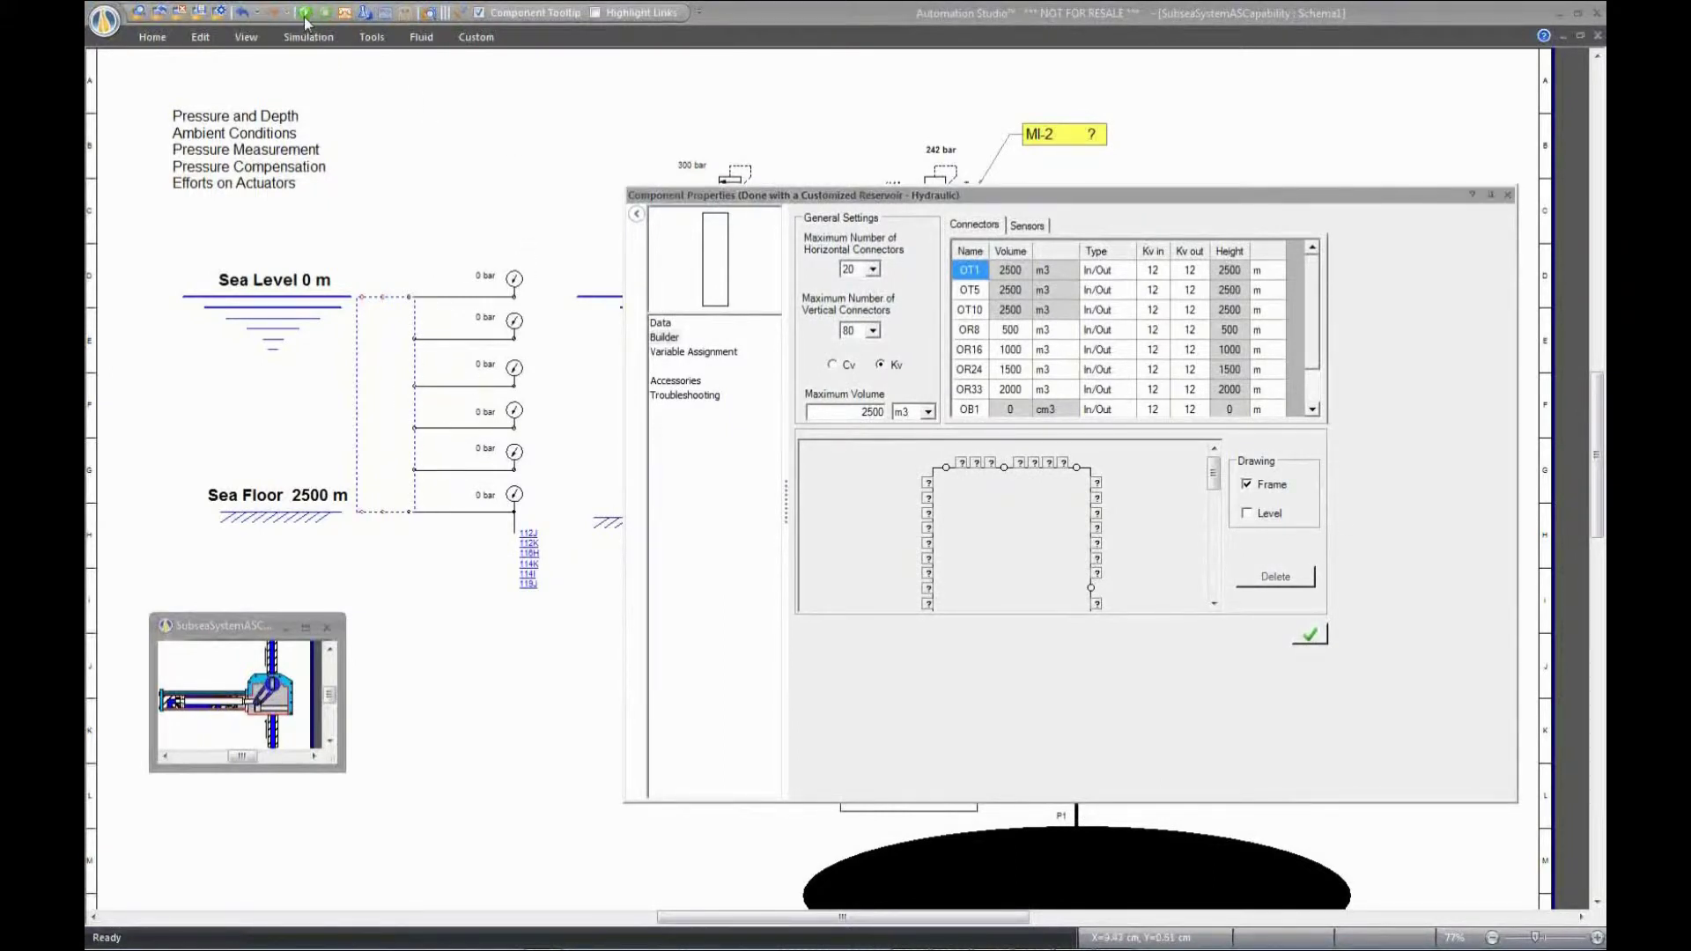
left_click(825, 531)
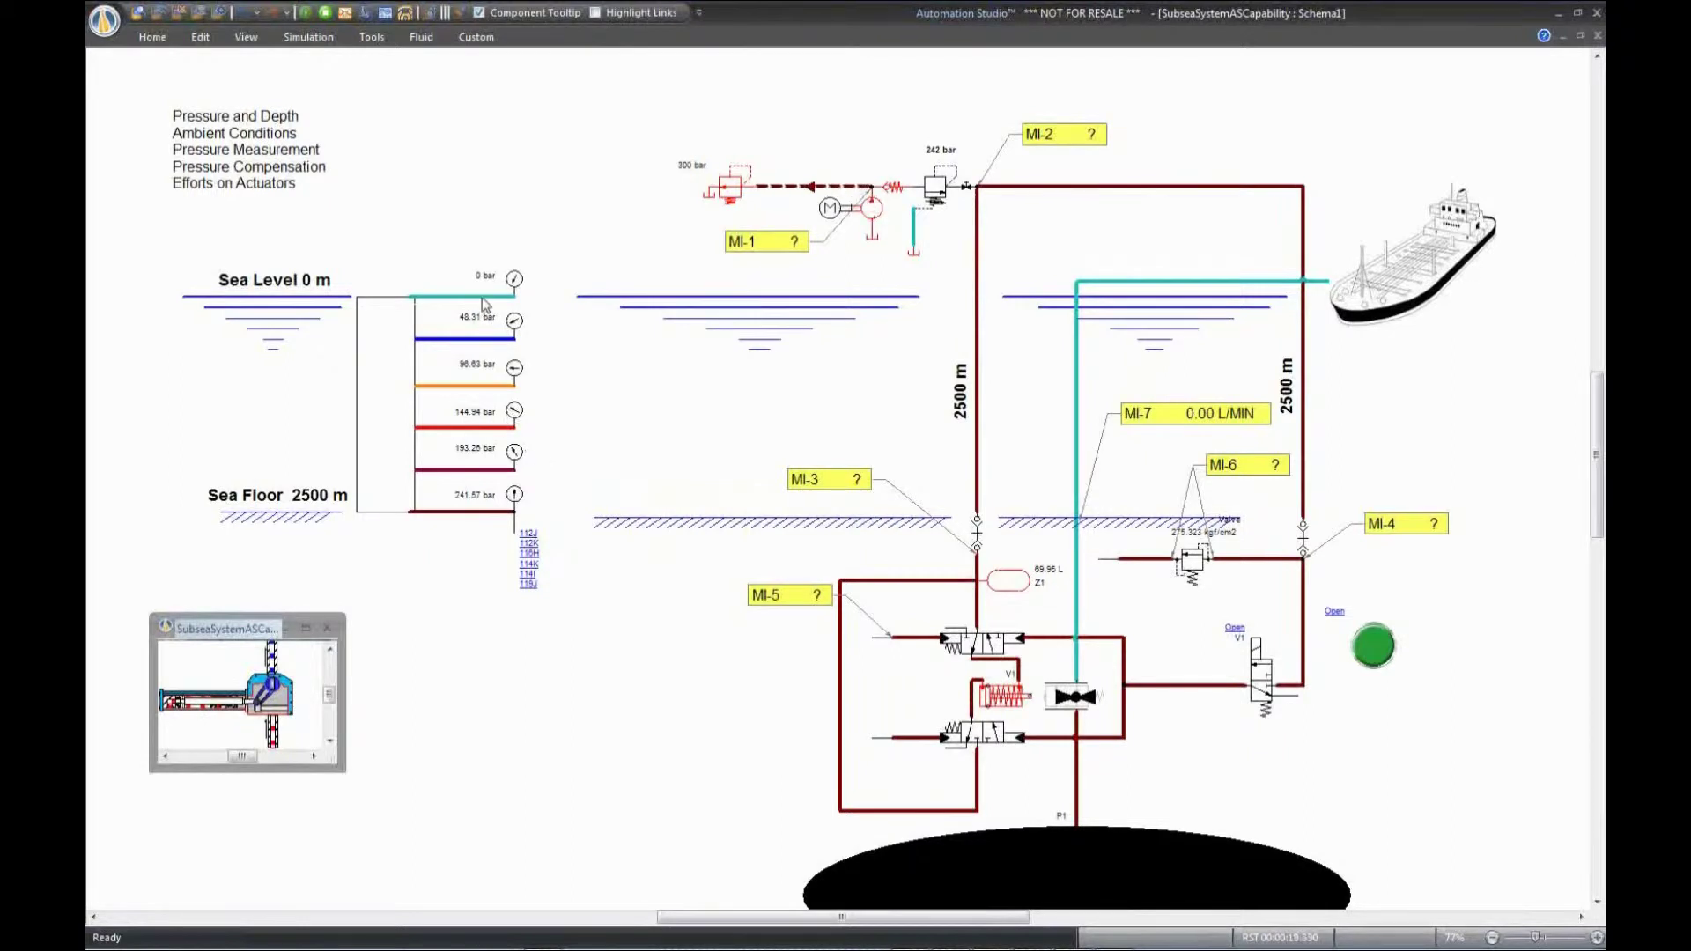
- Watch the running simulation as the depth gauges reach 241.57 bar at 2500 m
scroll(580, 452, "down", 1)
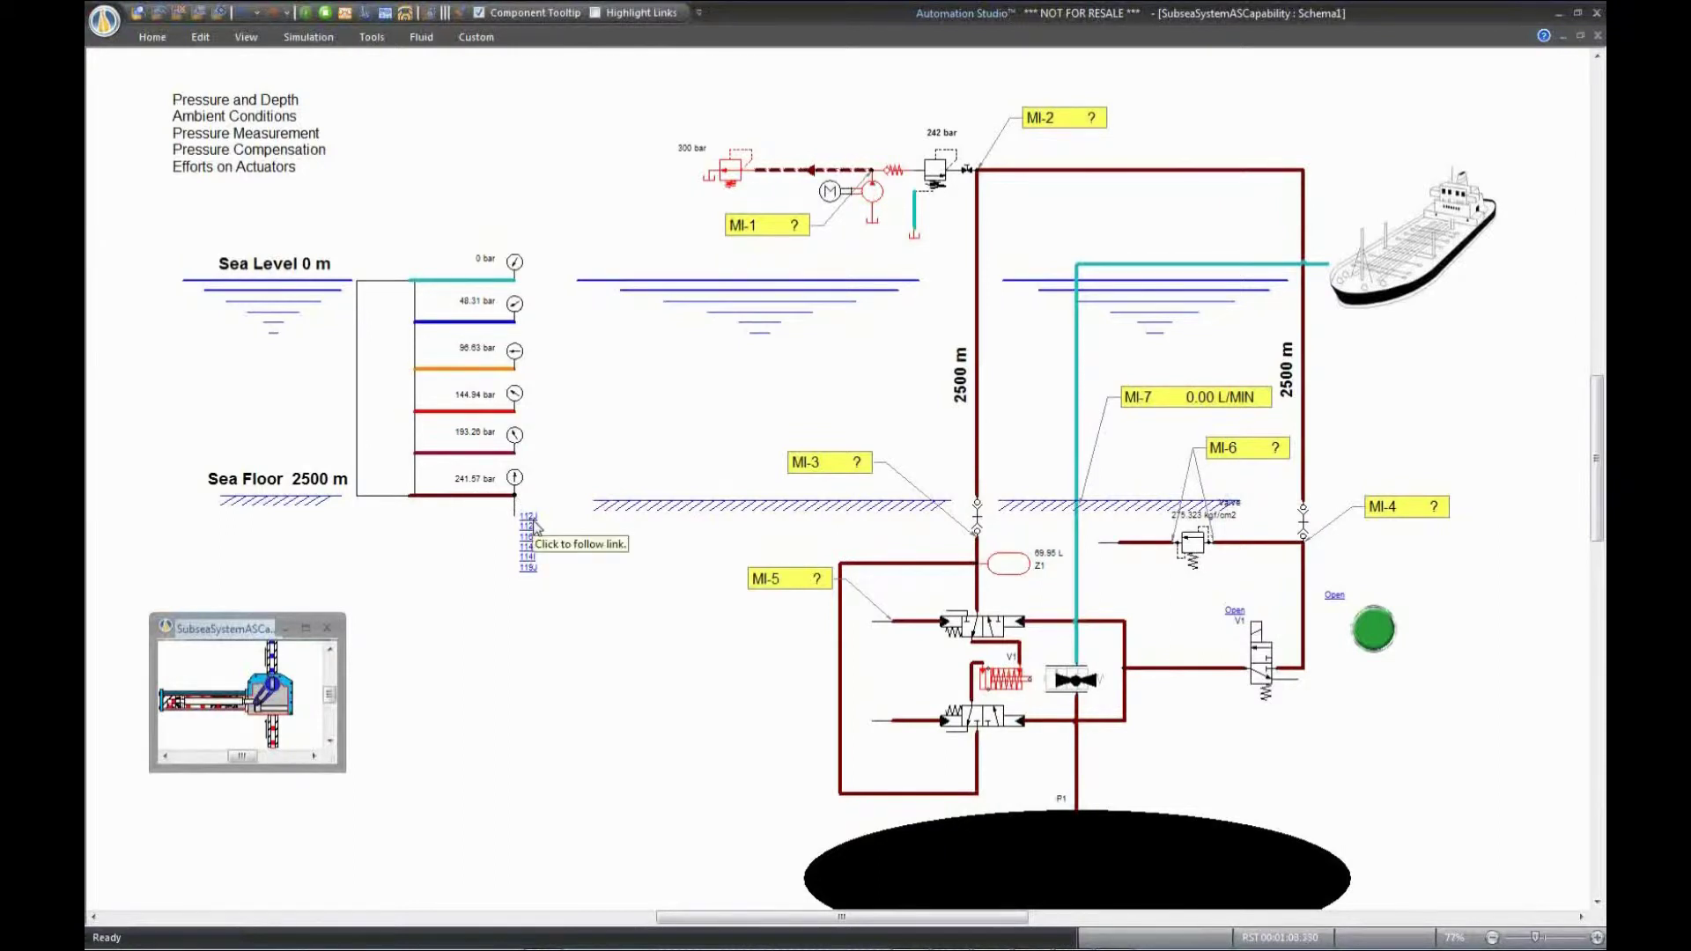
left_click(532, 555)
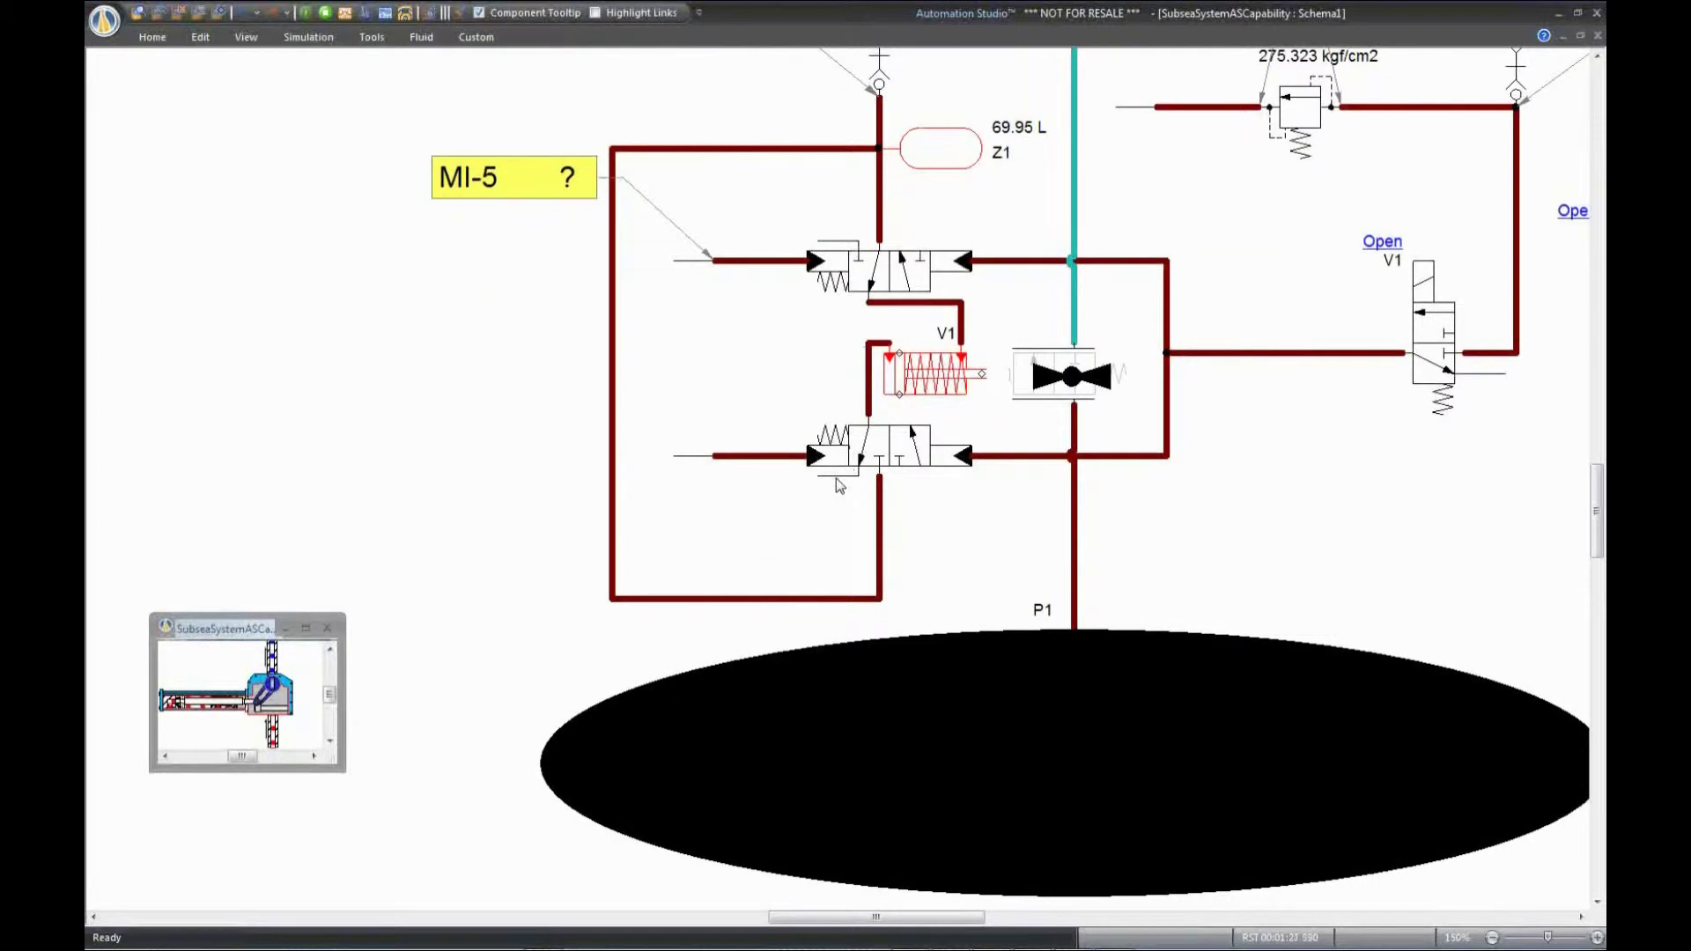
scroll(837, 477, "up", 2)
scroll(1245, 320, "up", 1)
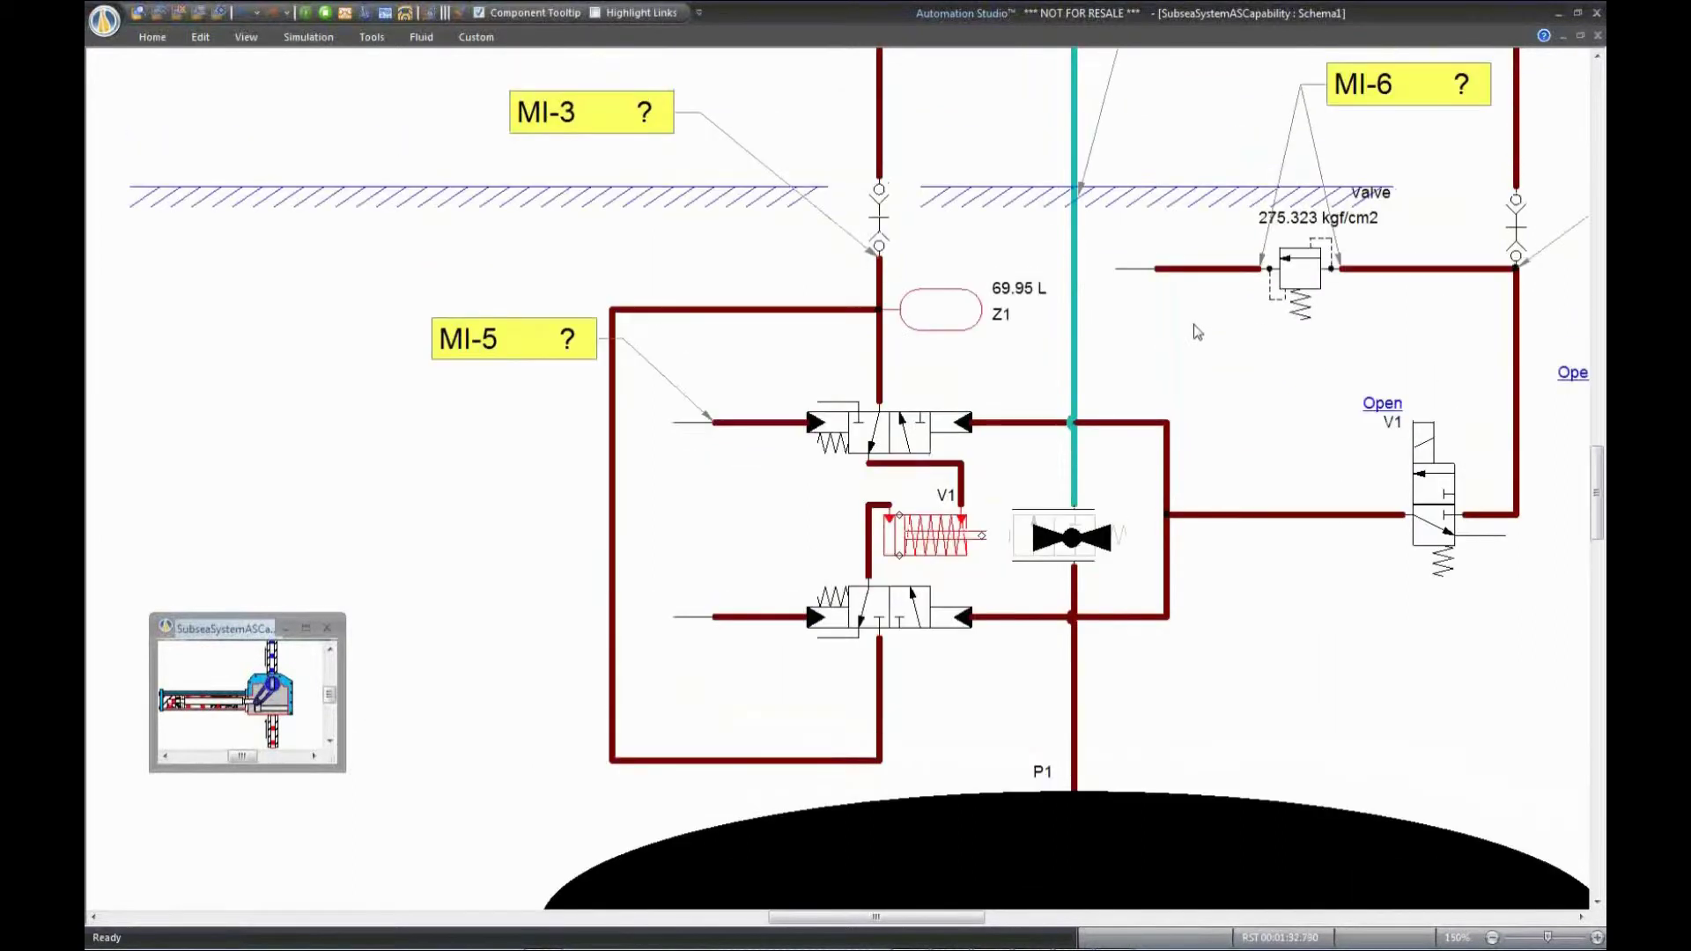
scroll(308, 443, "down", 2)
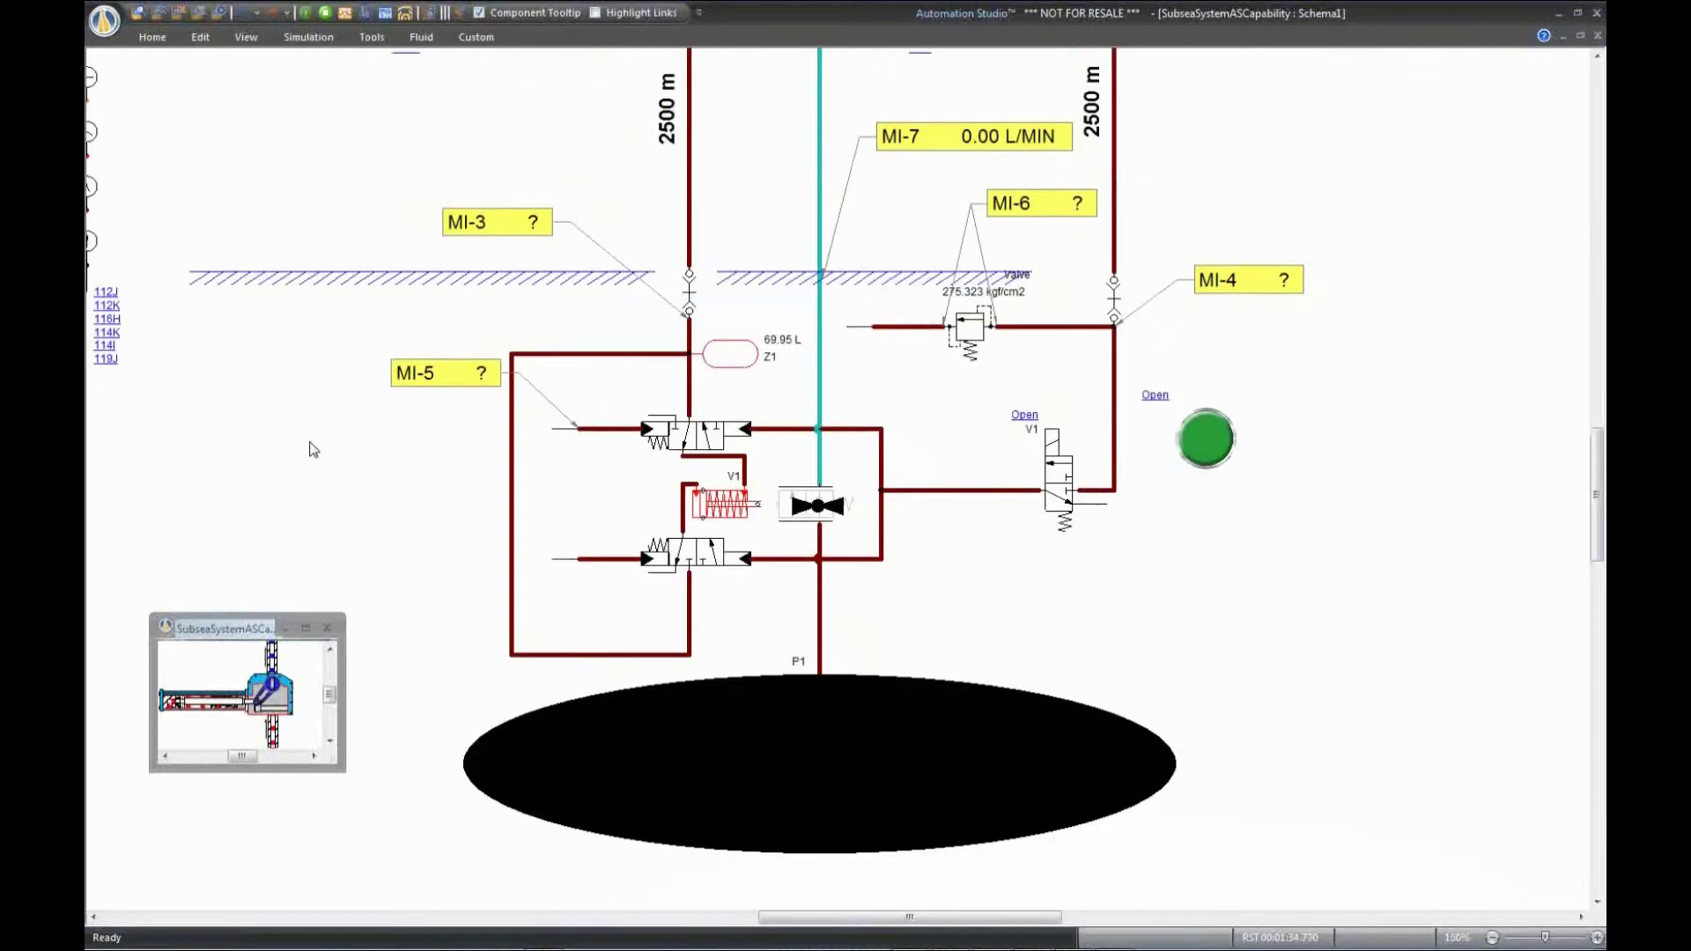
scroll(540, 460, "left", 5)
scroll(539, 461, "up", 1)
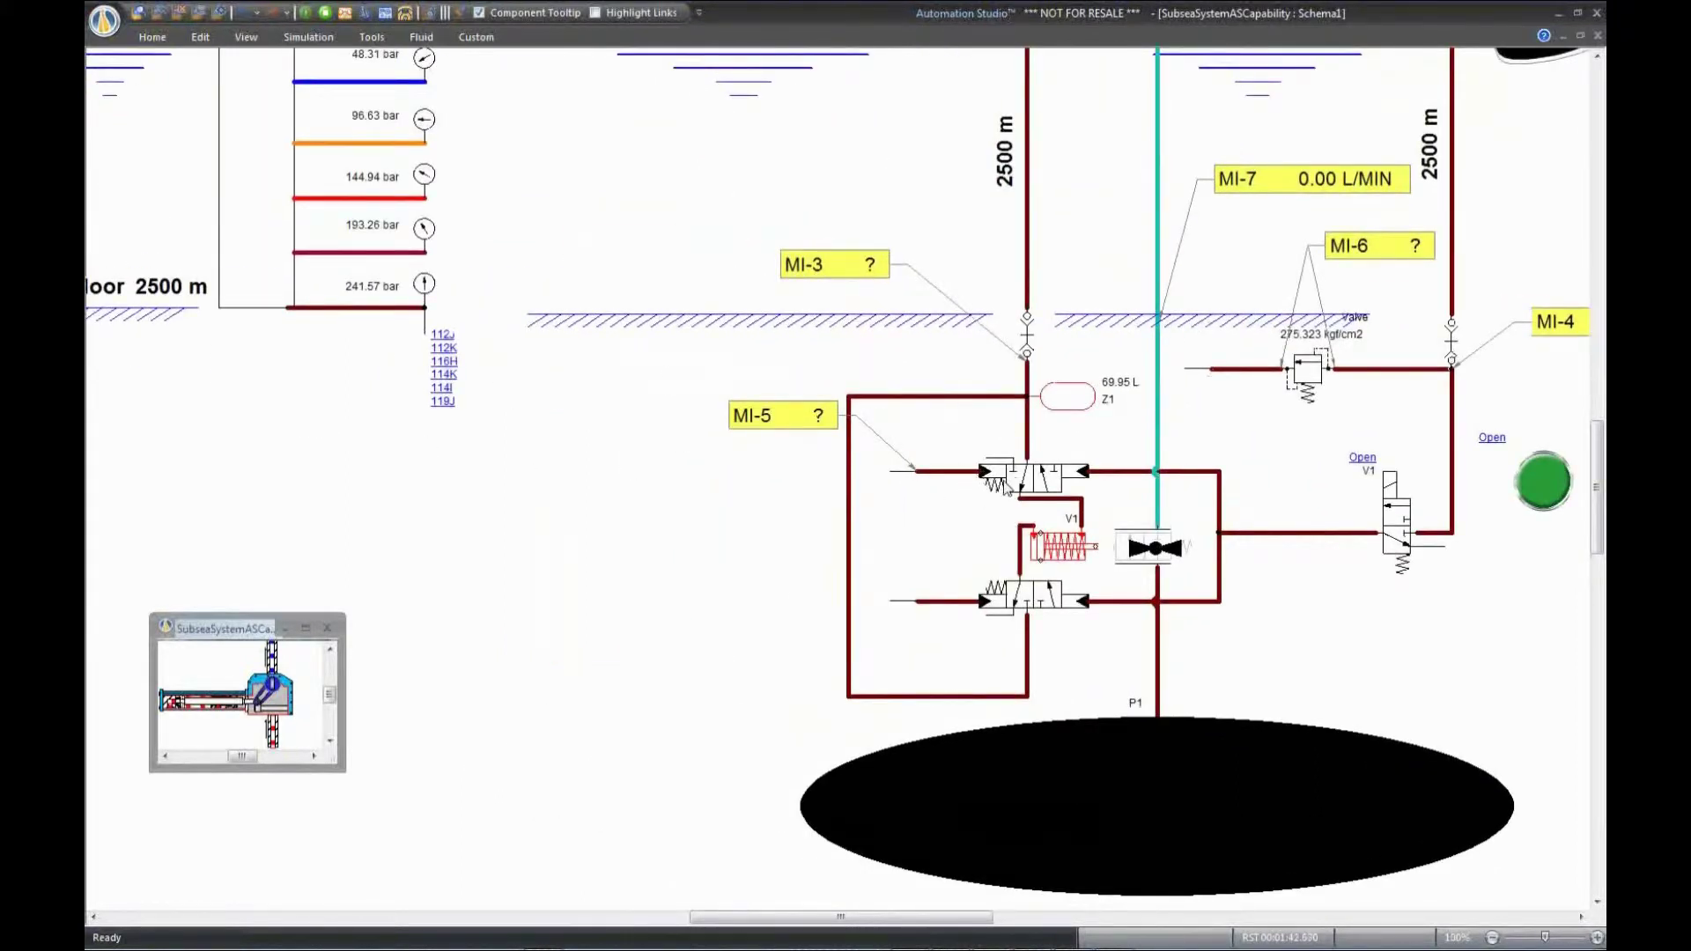
scroll(1007, 484, "down", 1)
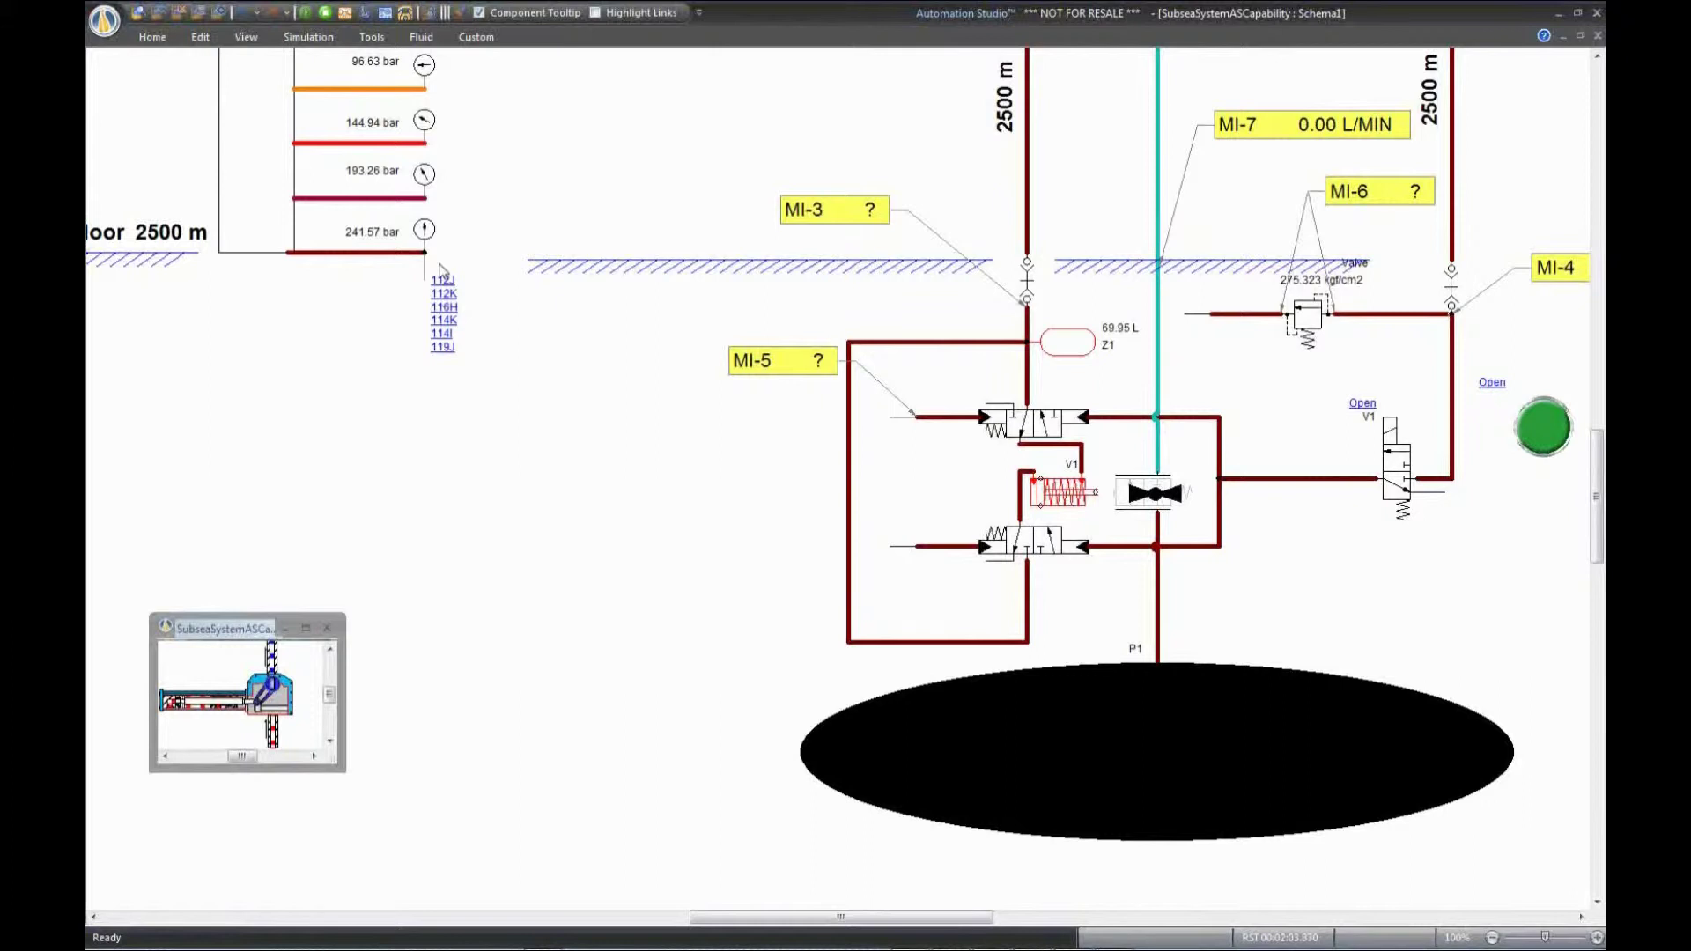
scroll(672, 201, "up", 5)
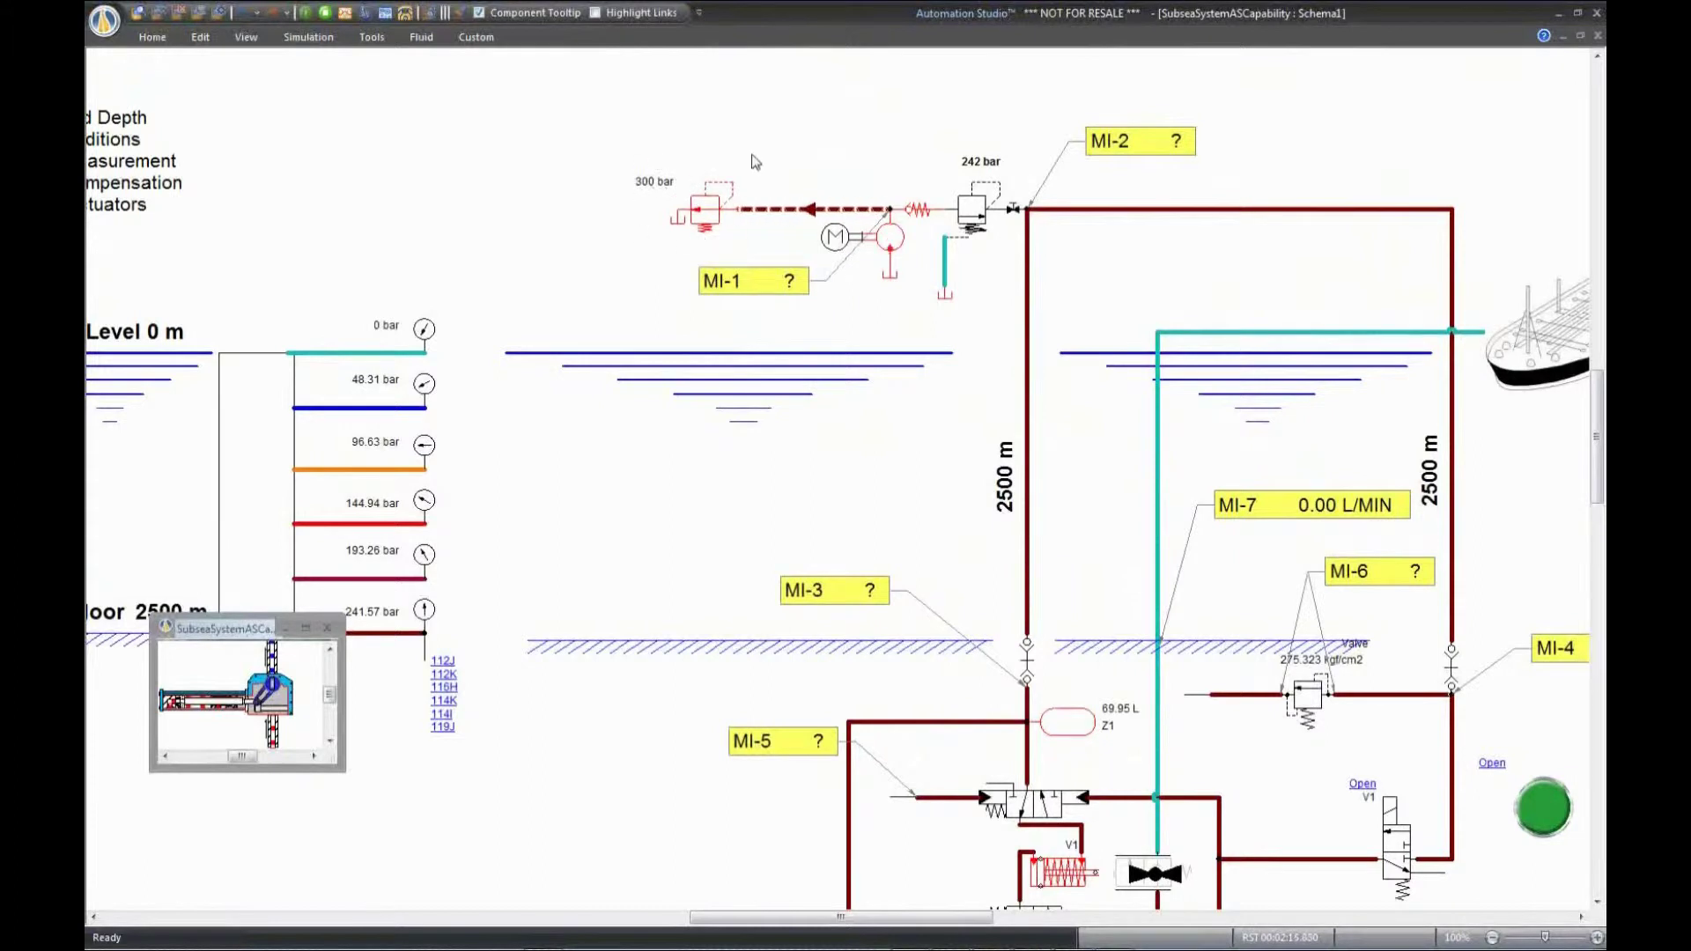
scroll(686, 248, "up", 1)
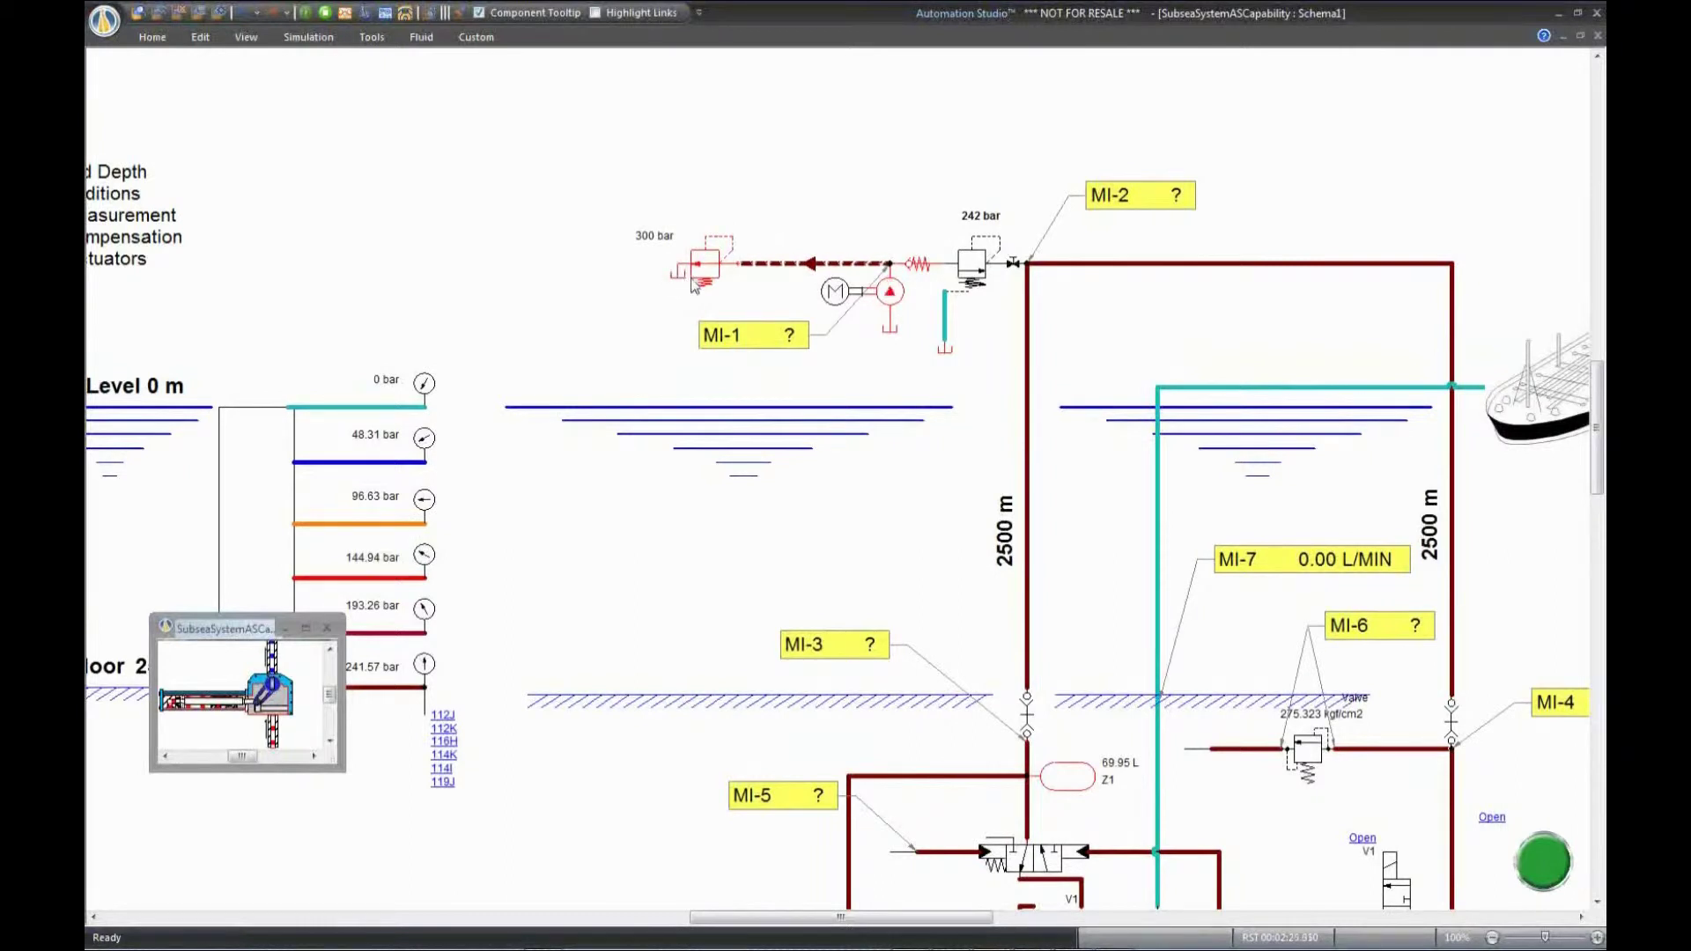
scroll(977, 332, "down", 1)
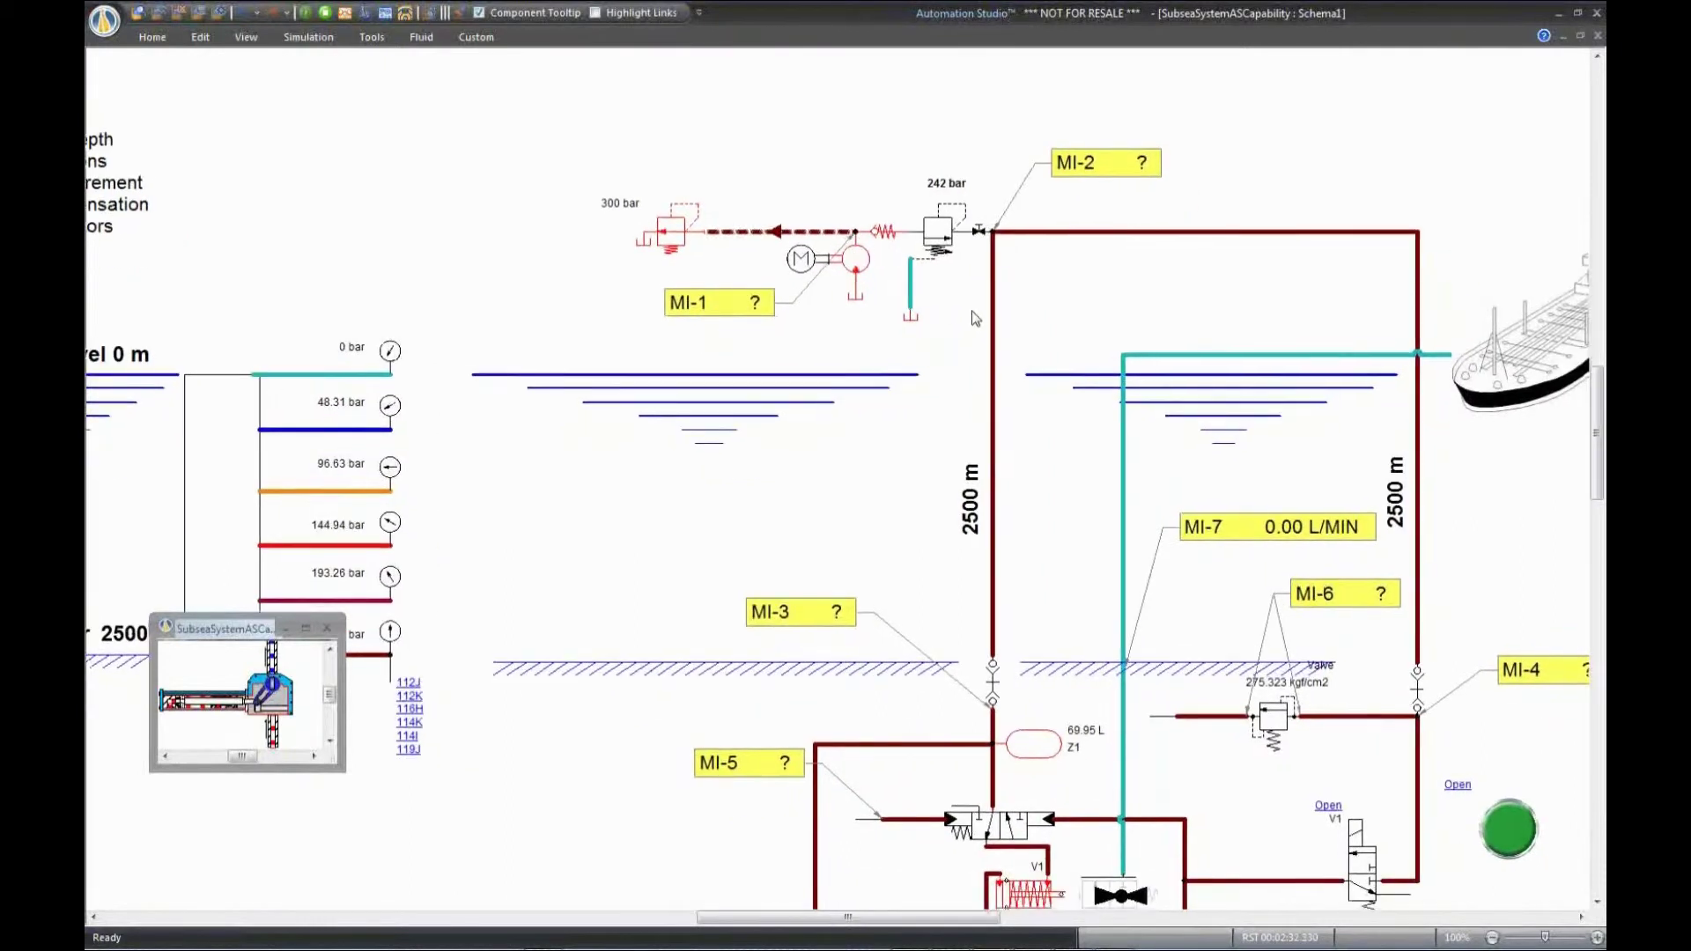
scroll(977, 332, "down", 3)
scroll(977, 332, "down", 2)
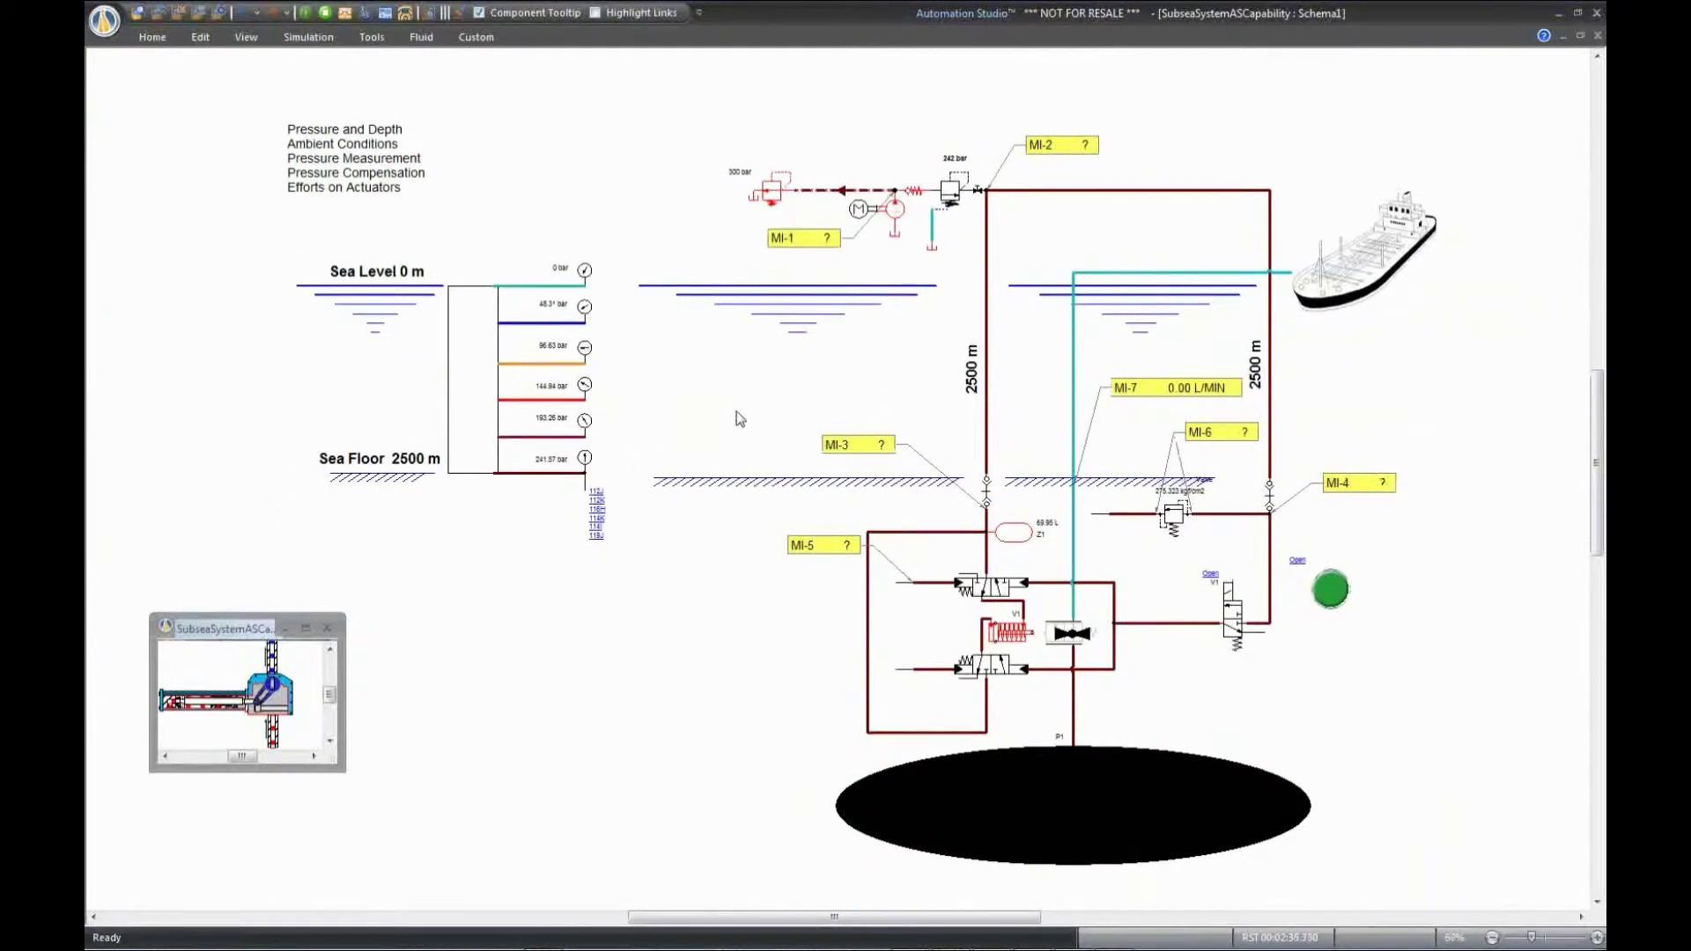
scroll(740, 420, "up", 2)
scroll(930, 433, "up", 1)
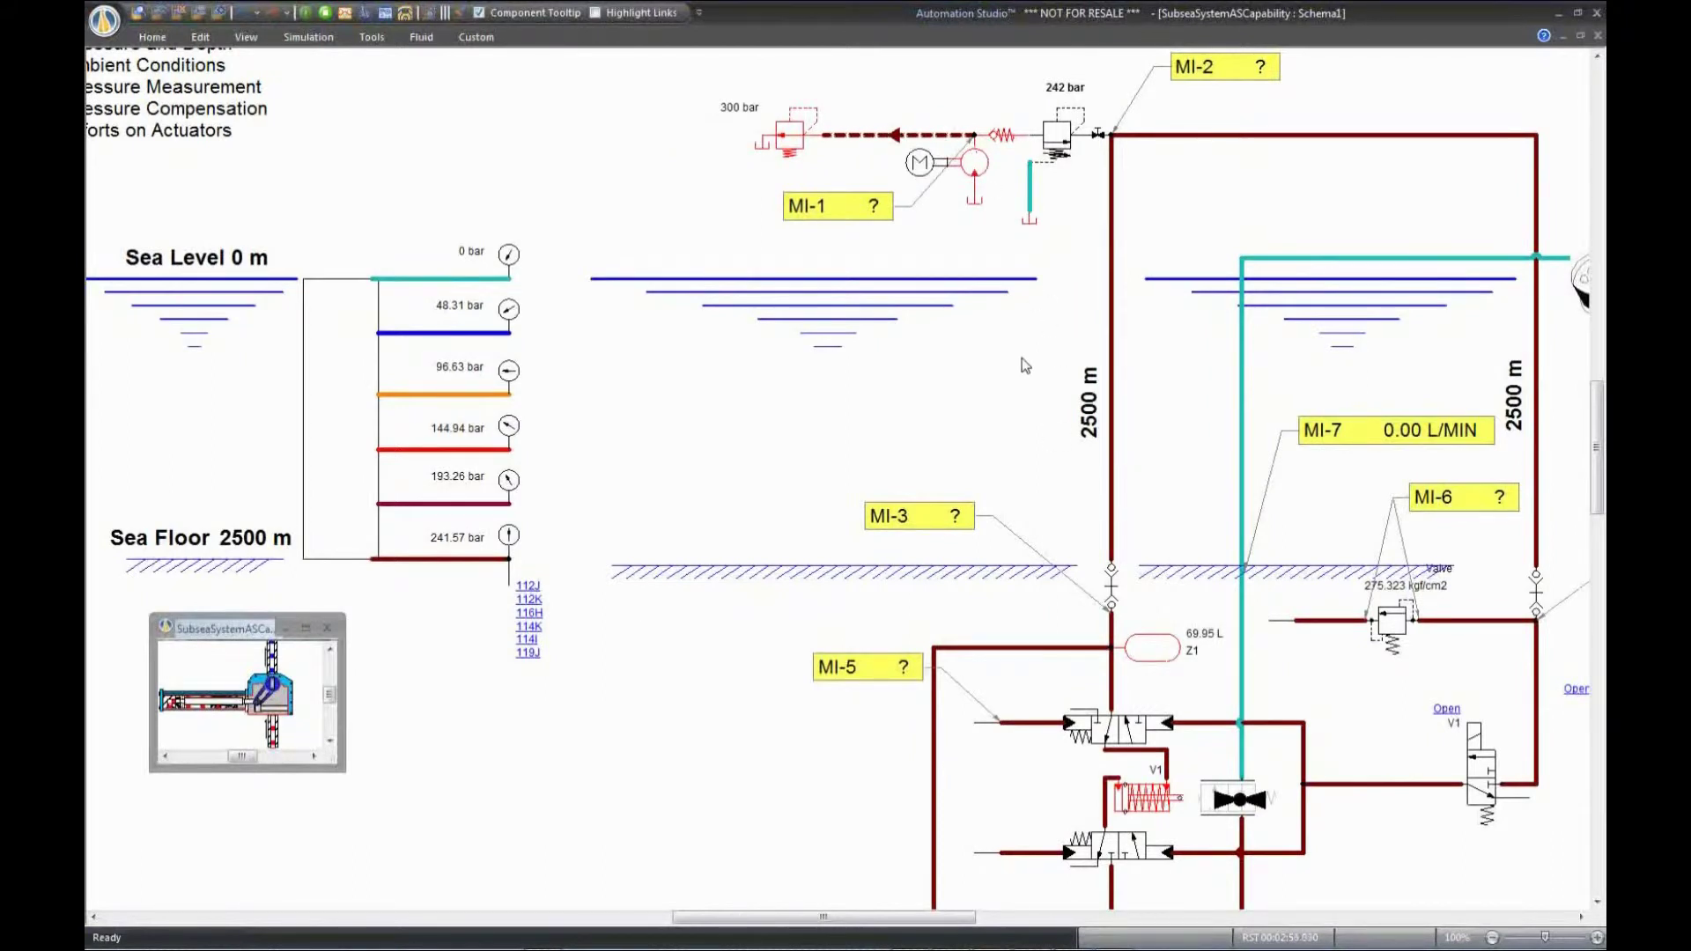
- Enable MI-3's recorder reading 484.10 bar and move MI-5's measuring point to another valve-circuit line
double_click(939, 515)
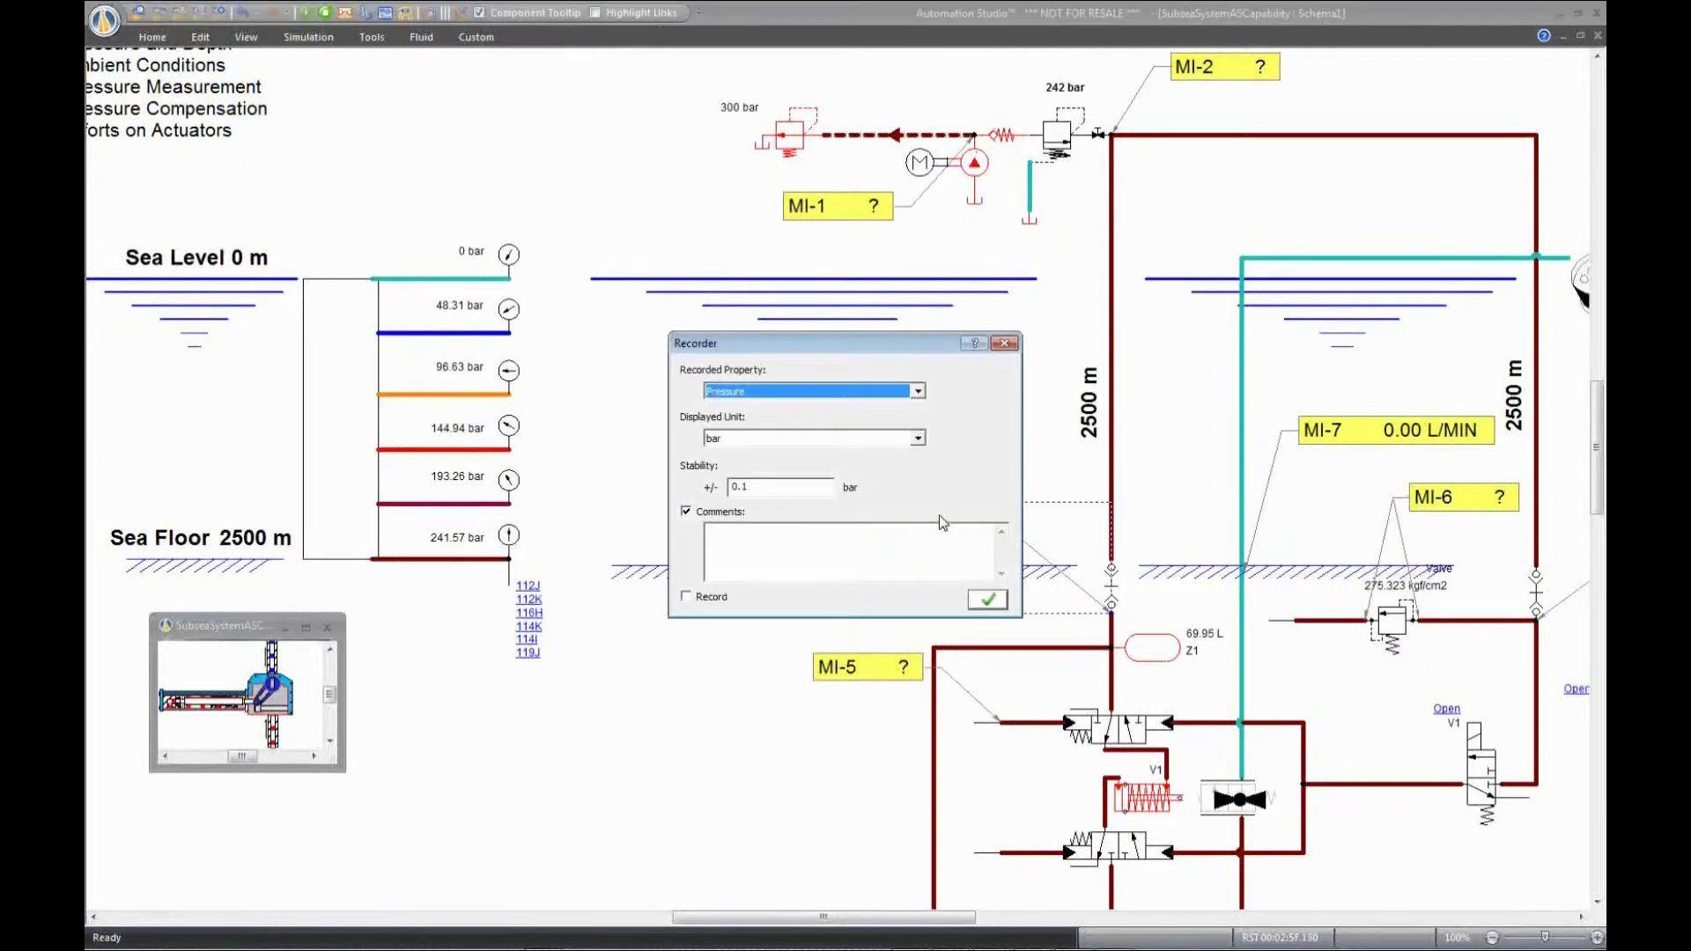
key("Return")
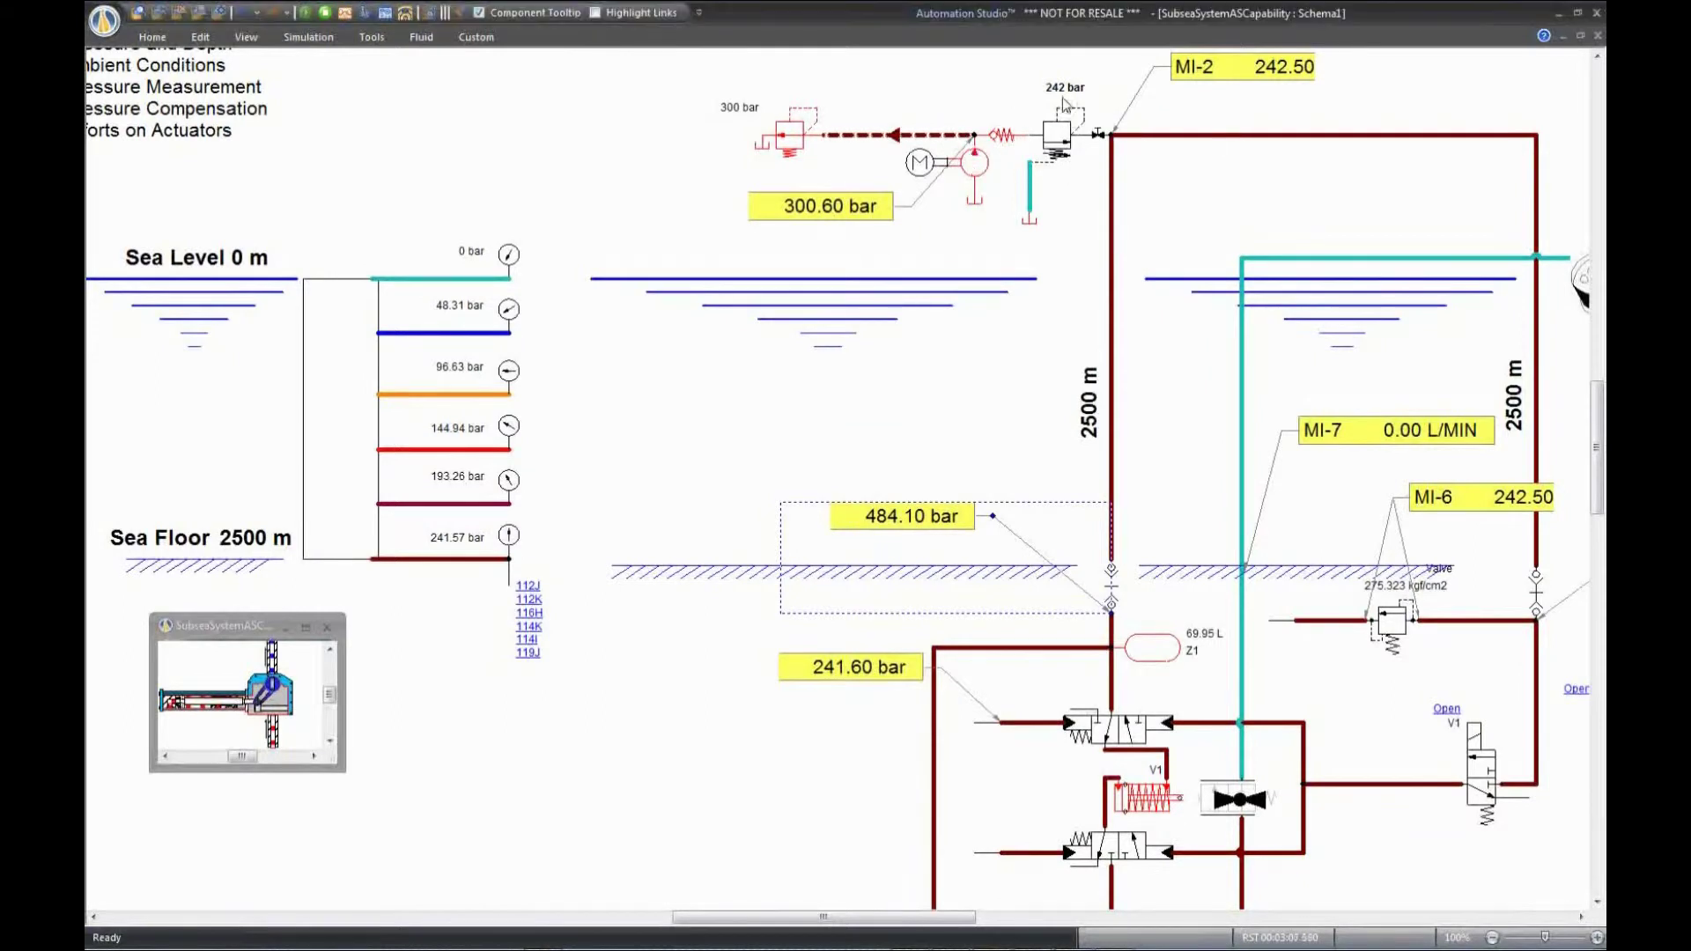
left_click(977, 705)
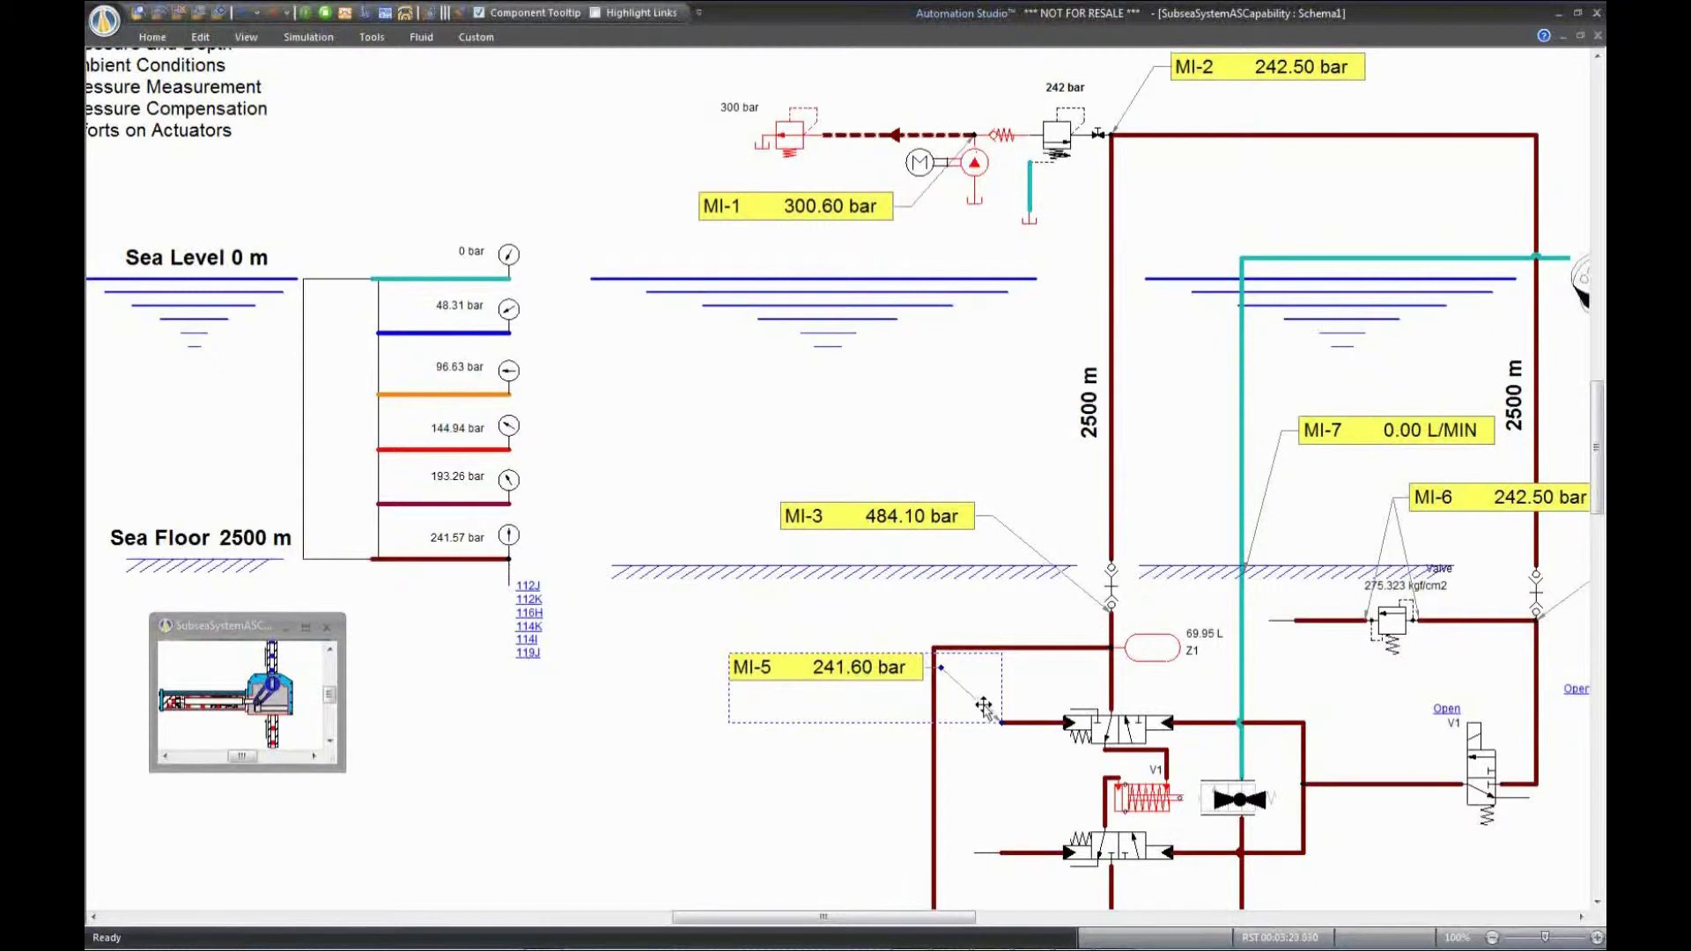
left_click_drag(1001, 722, 1502, 797)
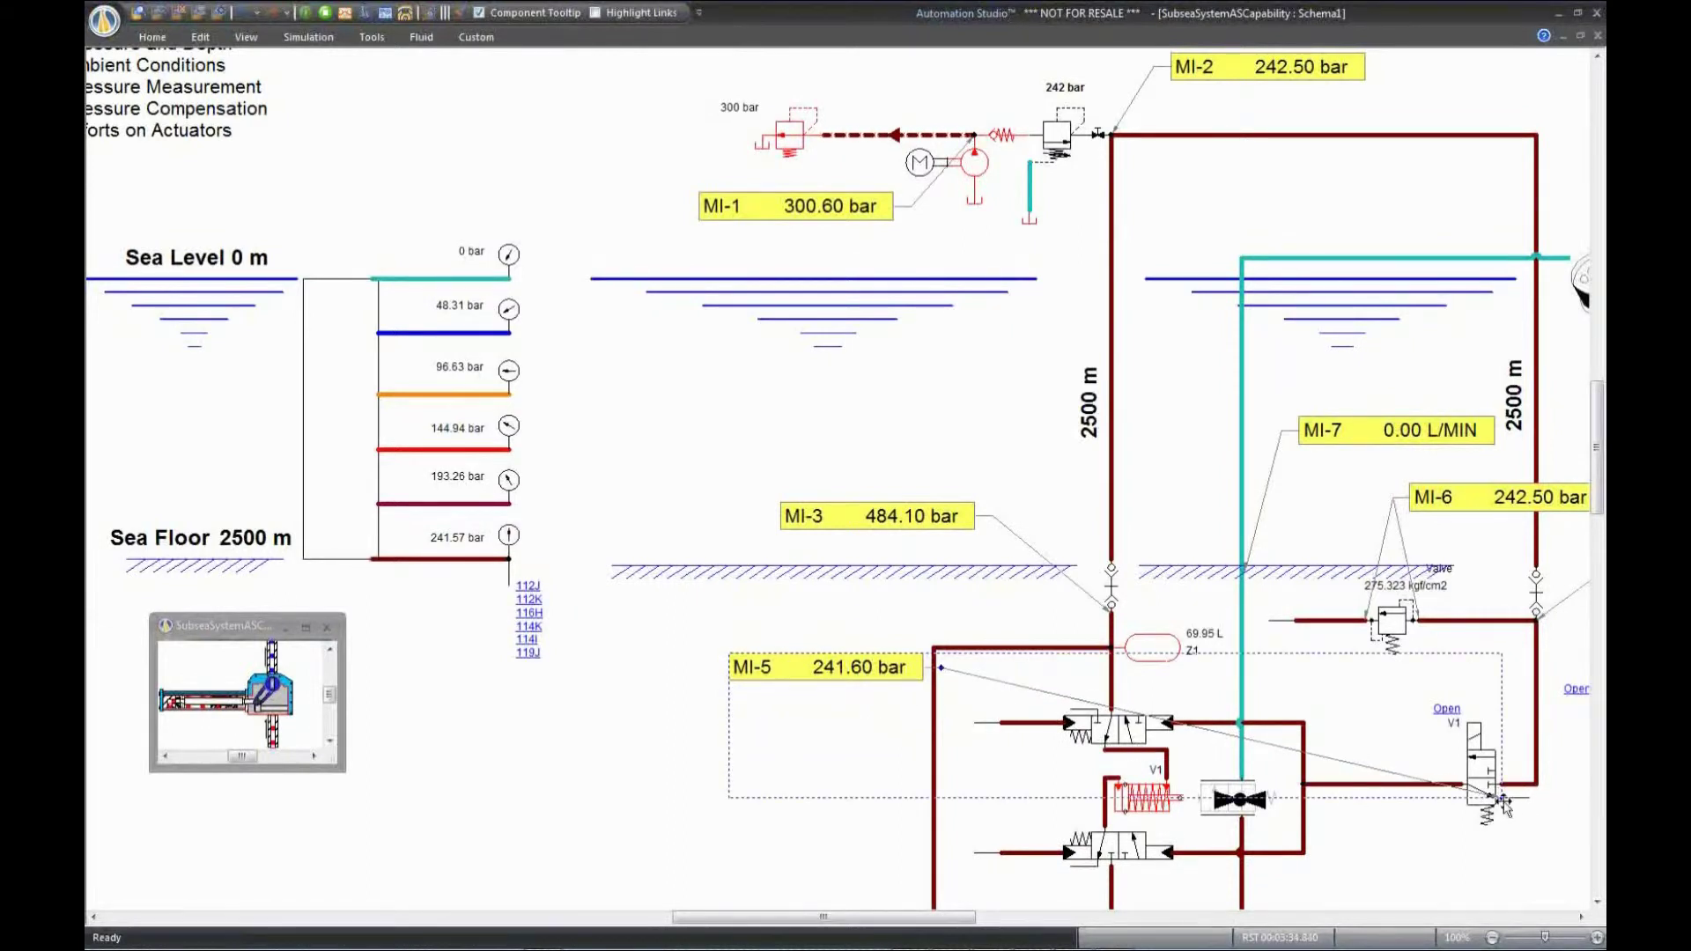
left_click_drag(1501, 797, 1001, 851)
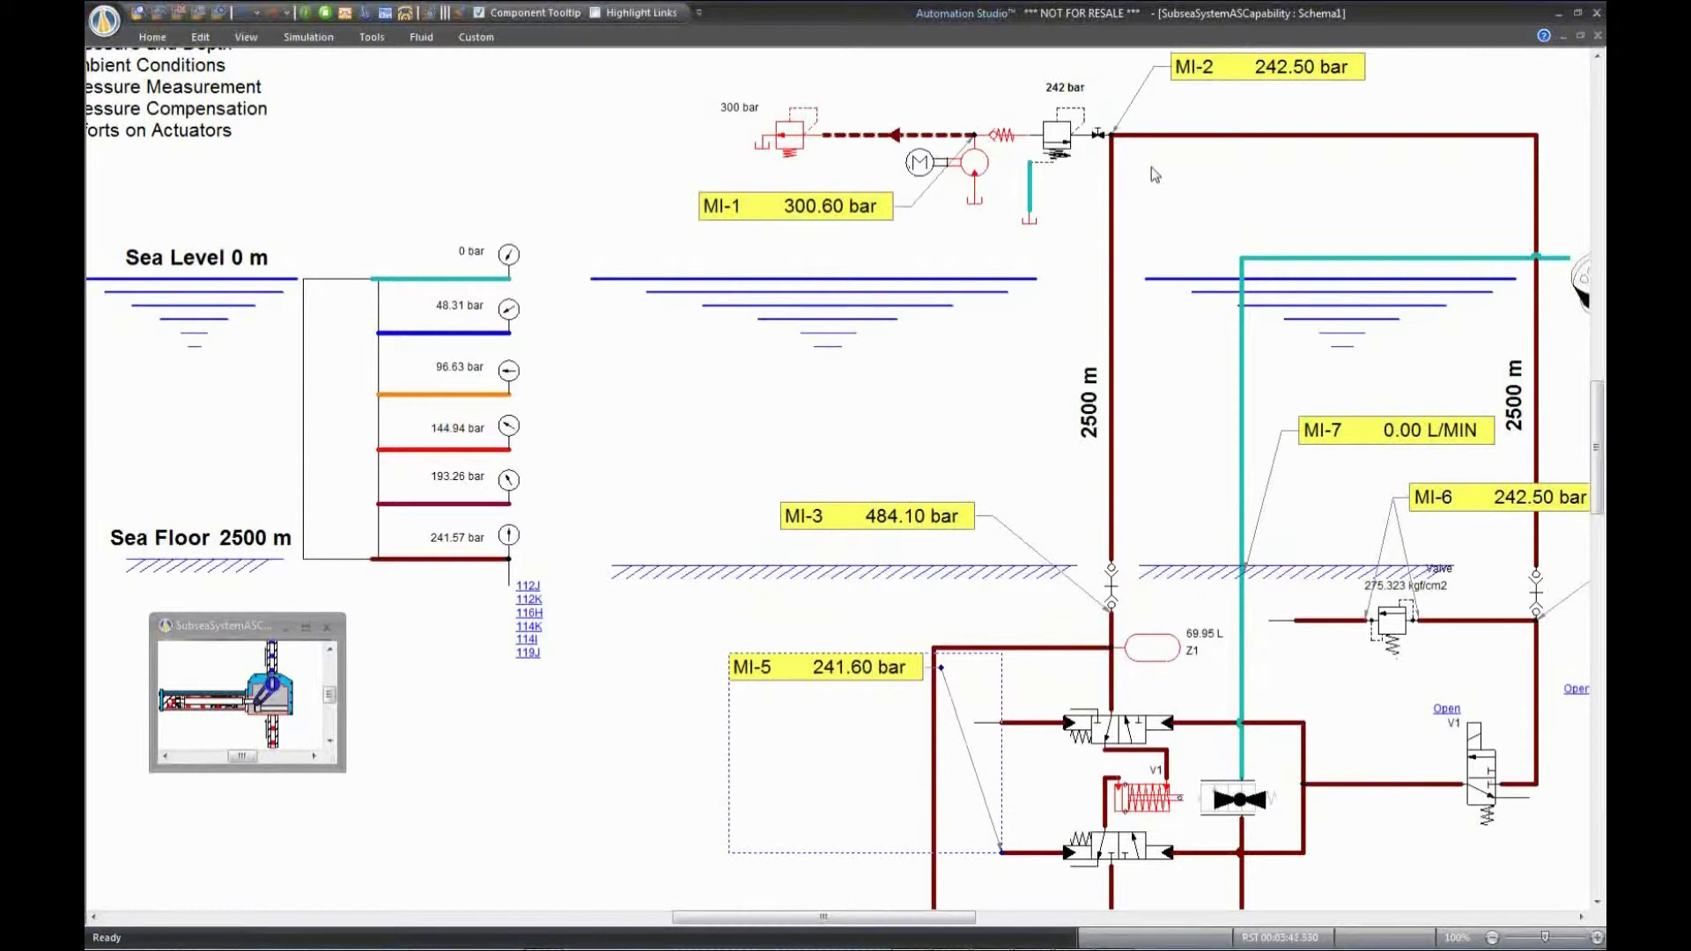
mouse_move(1113, 401)
- Stop the simulation and select the vertical 2500 m line to edit its properties
left_click(325, 13)
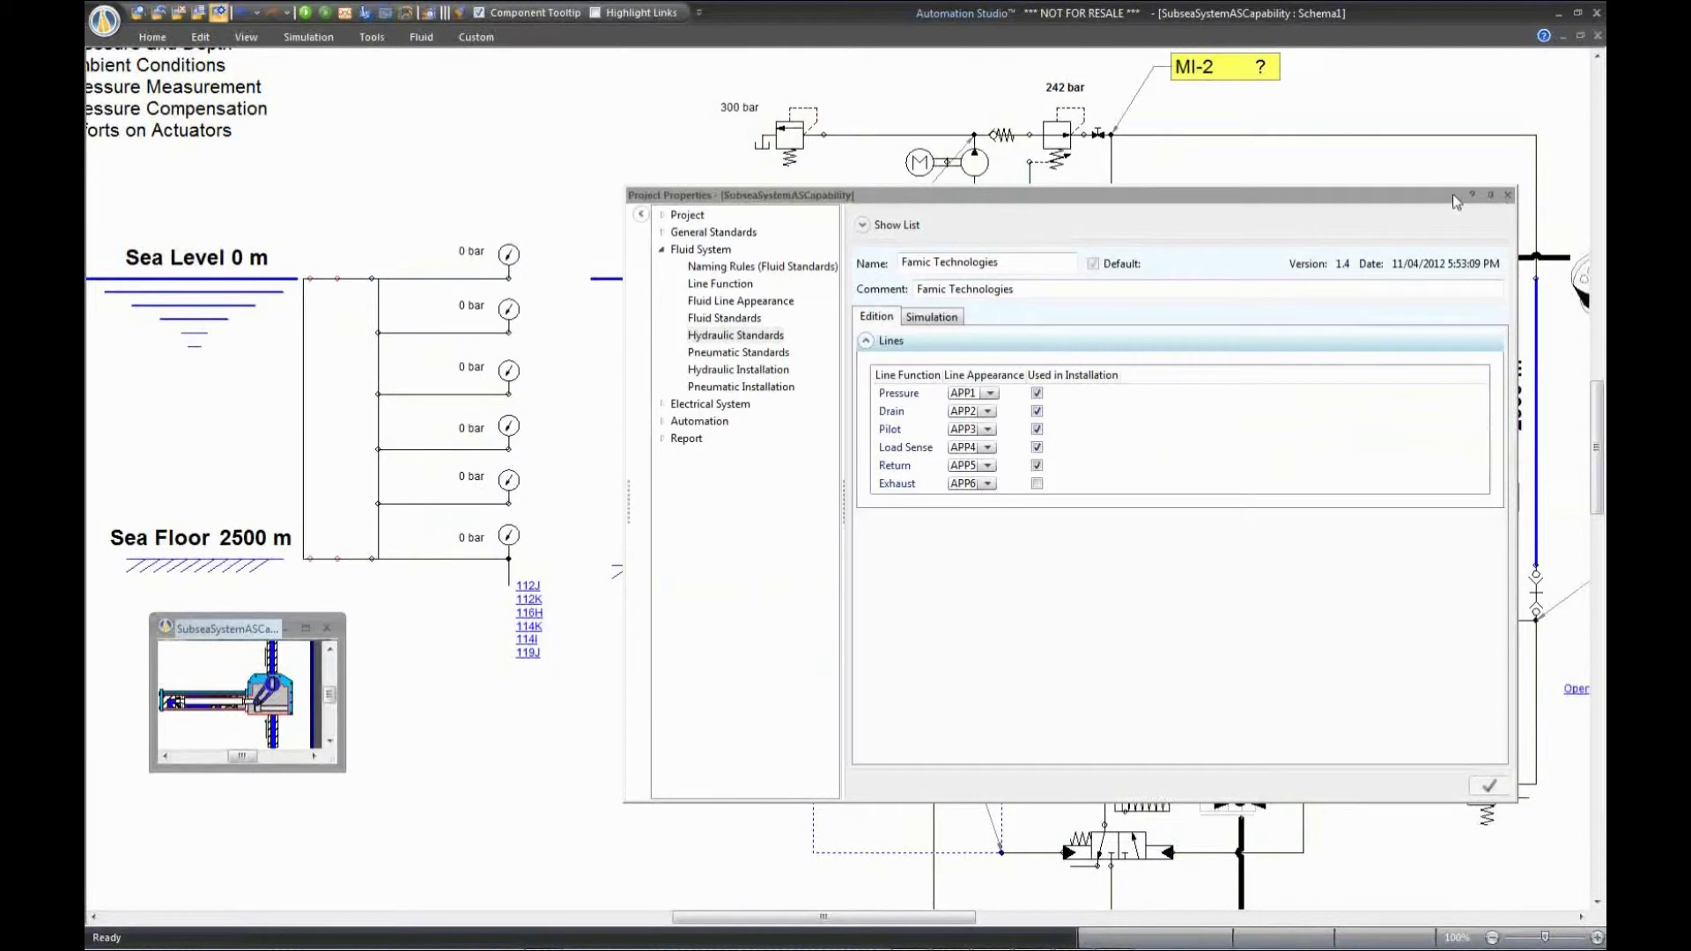
left_click_drag(1458, 195, 1378, 522)
left_click(1112, 370)
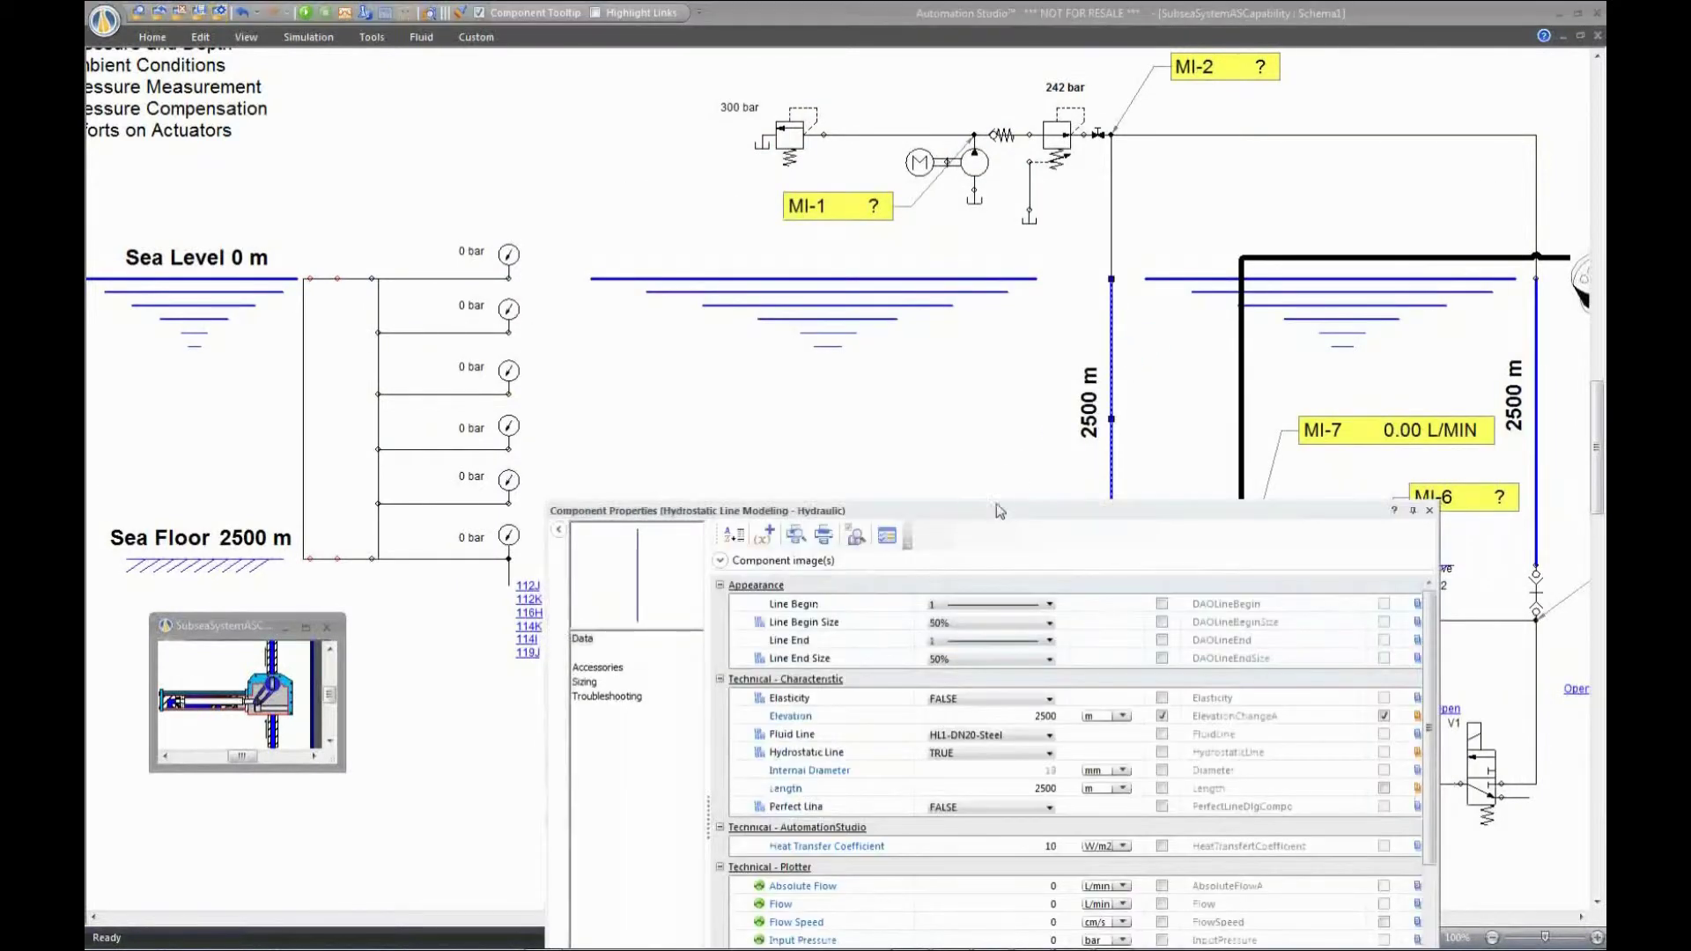
left_click_drag(997, 520, 1078, 160)
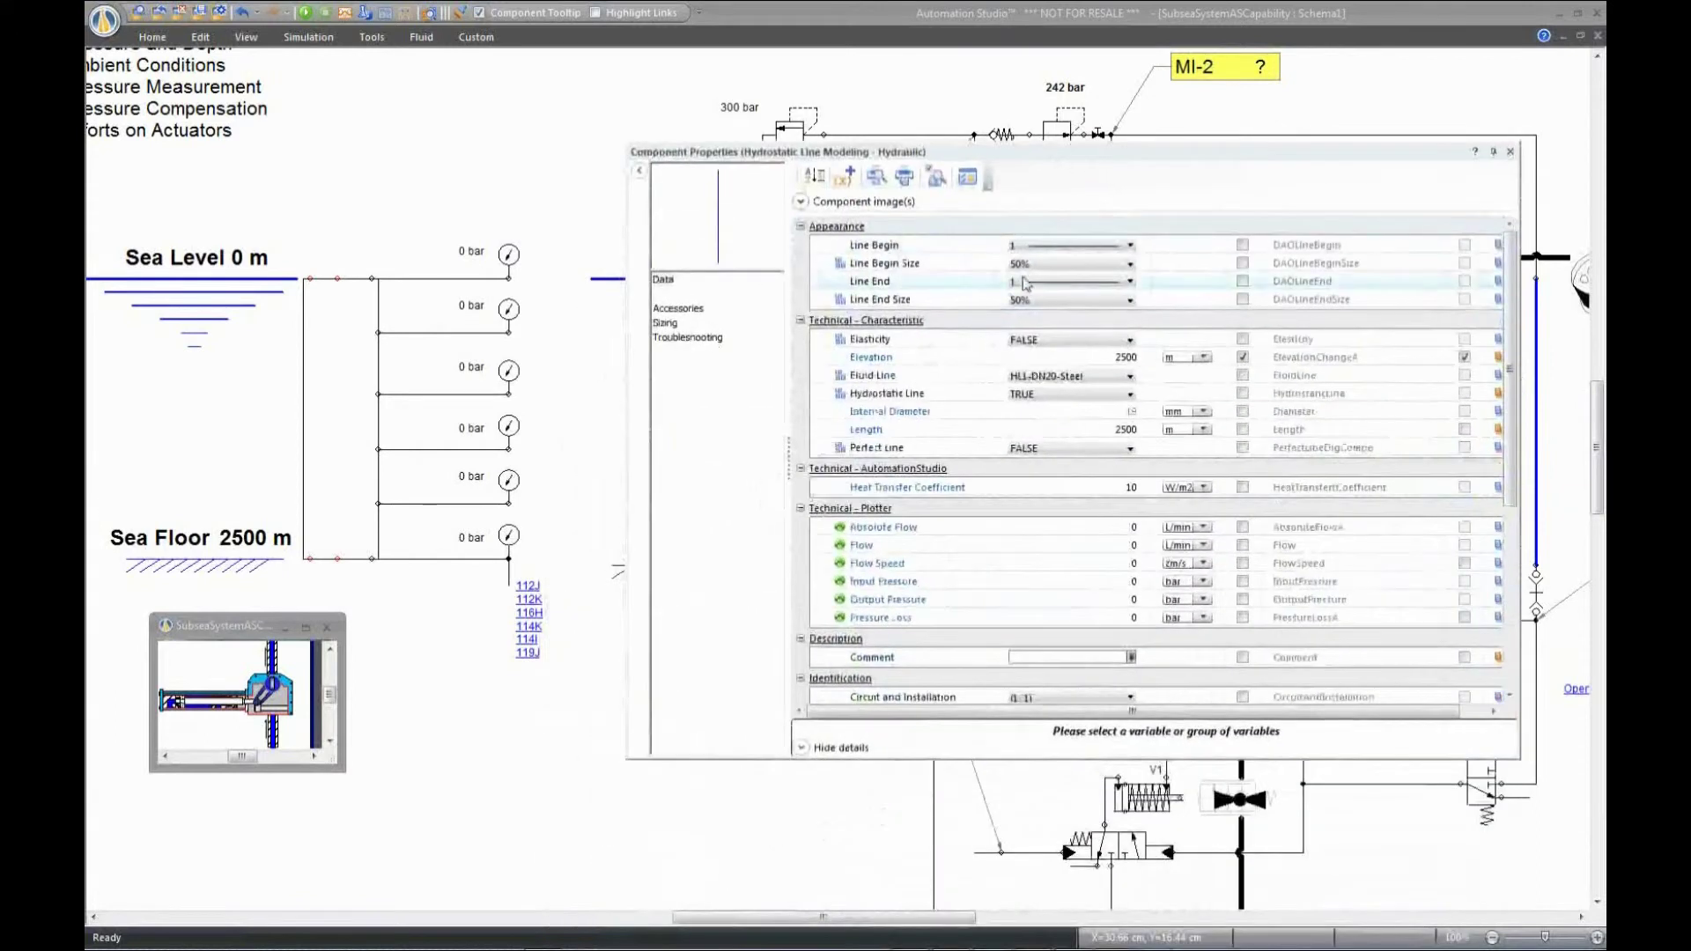
- Set Hydrostatic Line to TRUE, confirm Elevation is 2500, and close the line properties
left_click(1075, 394)
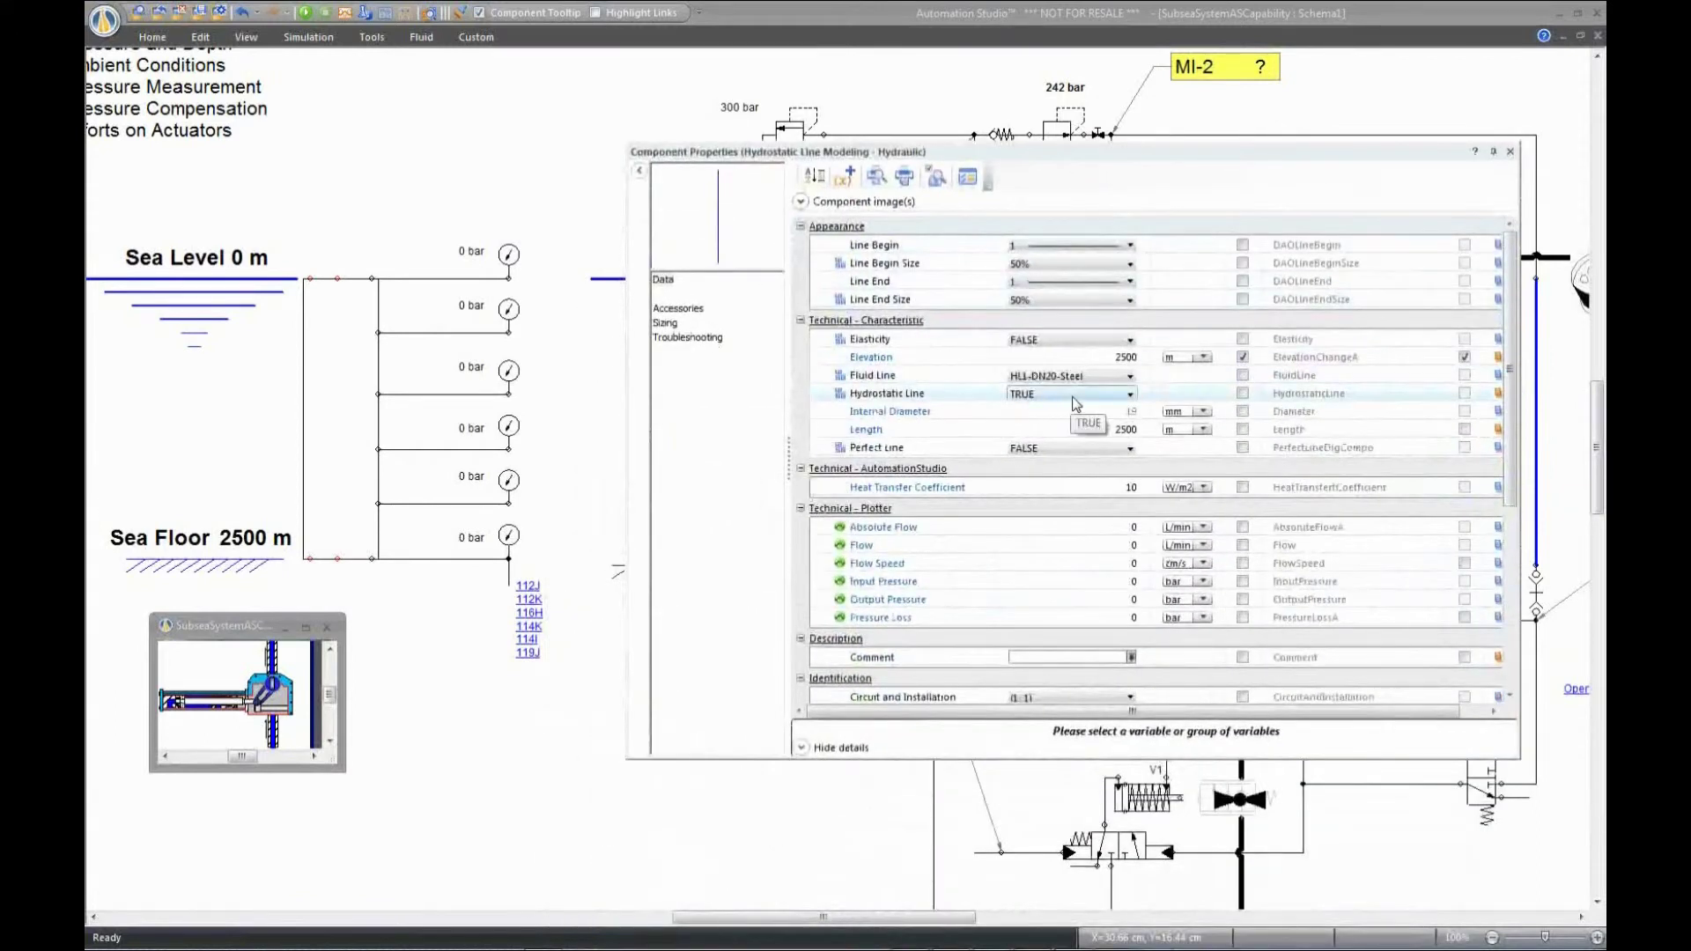
left_click(1131, 394)
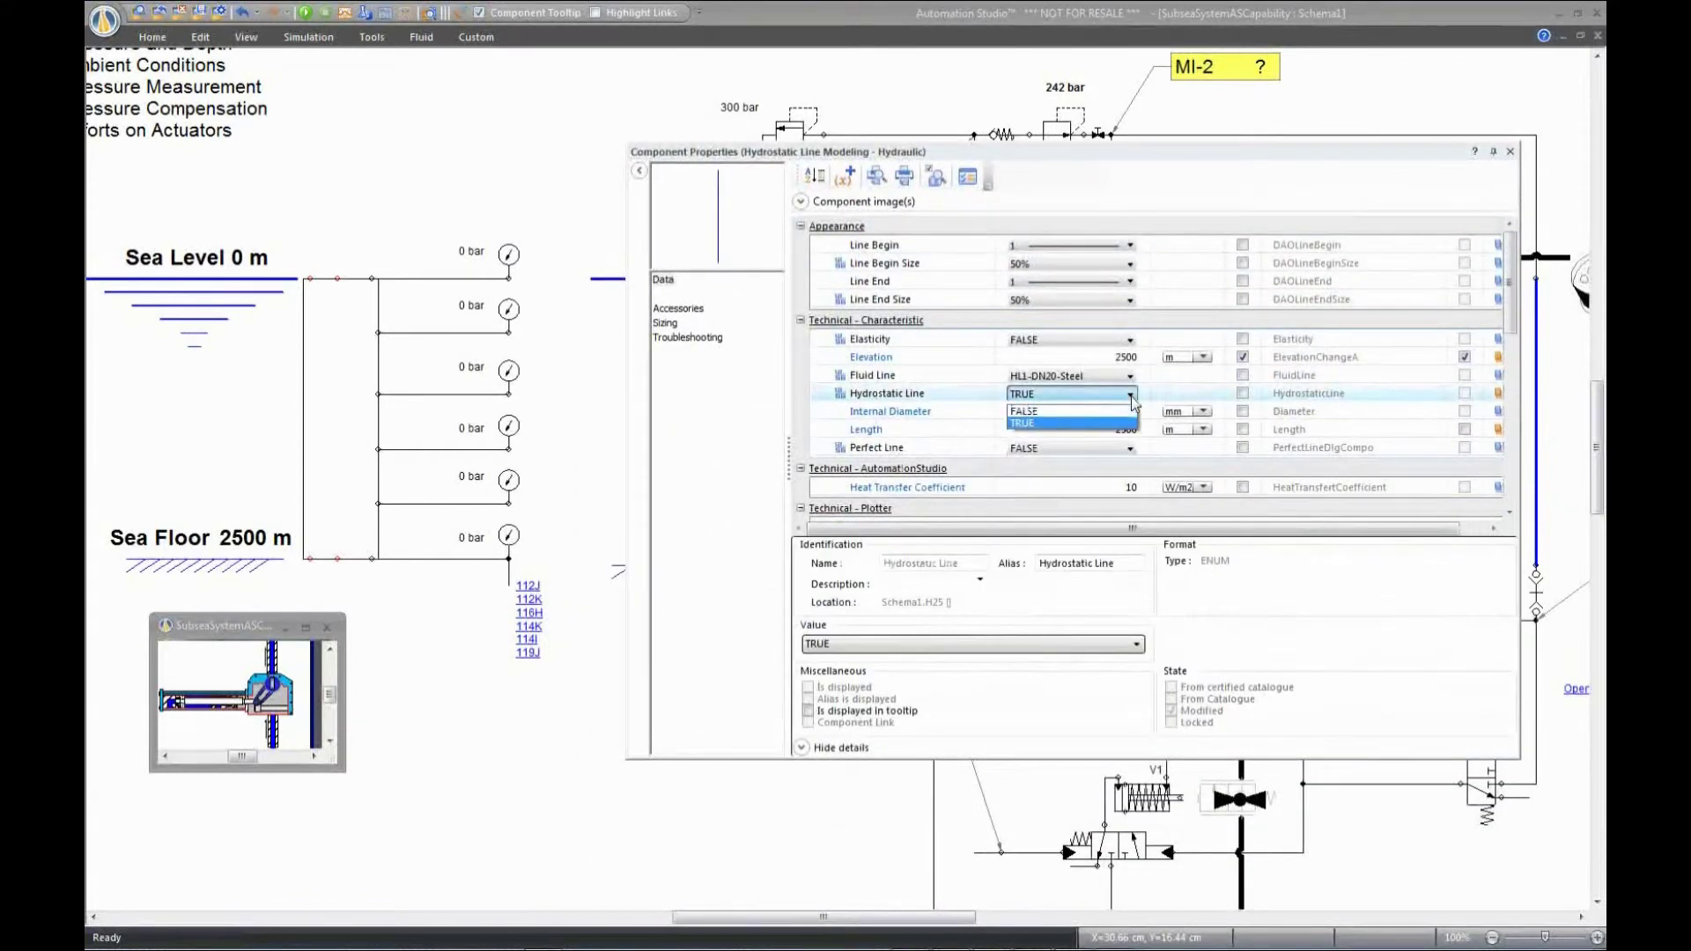
left_click(1067, 412)
left_click(1118, 360)
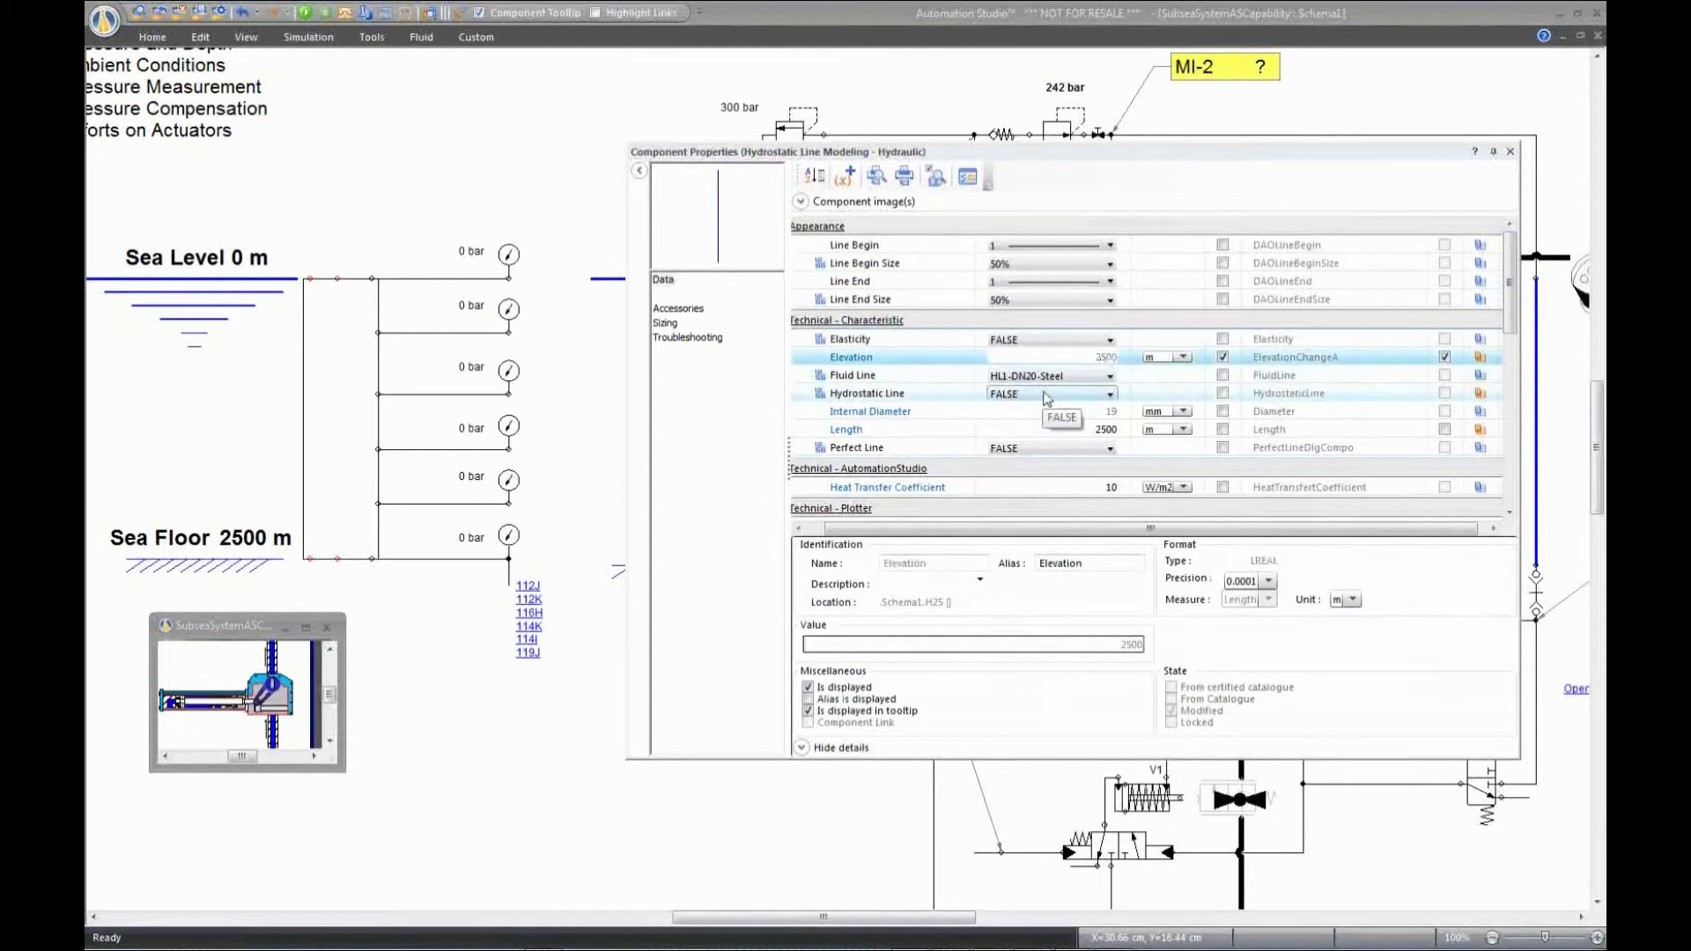
left_click(1110, 395)
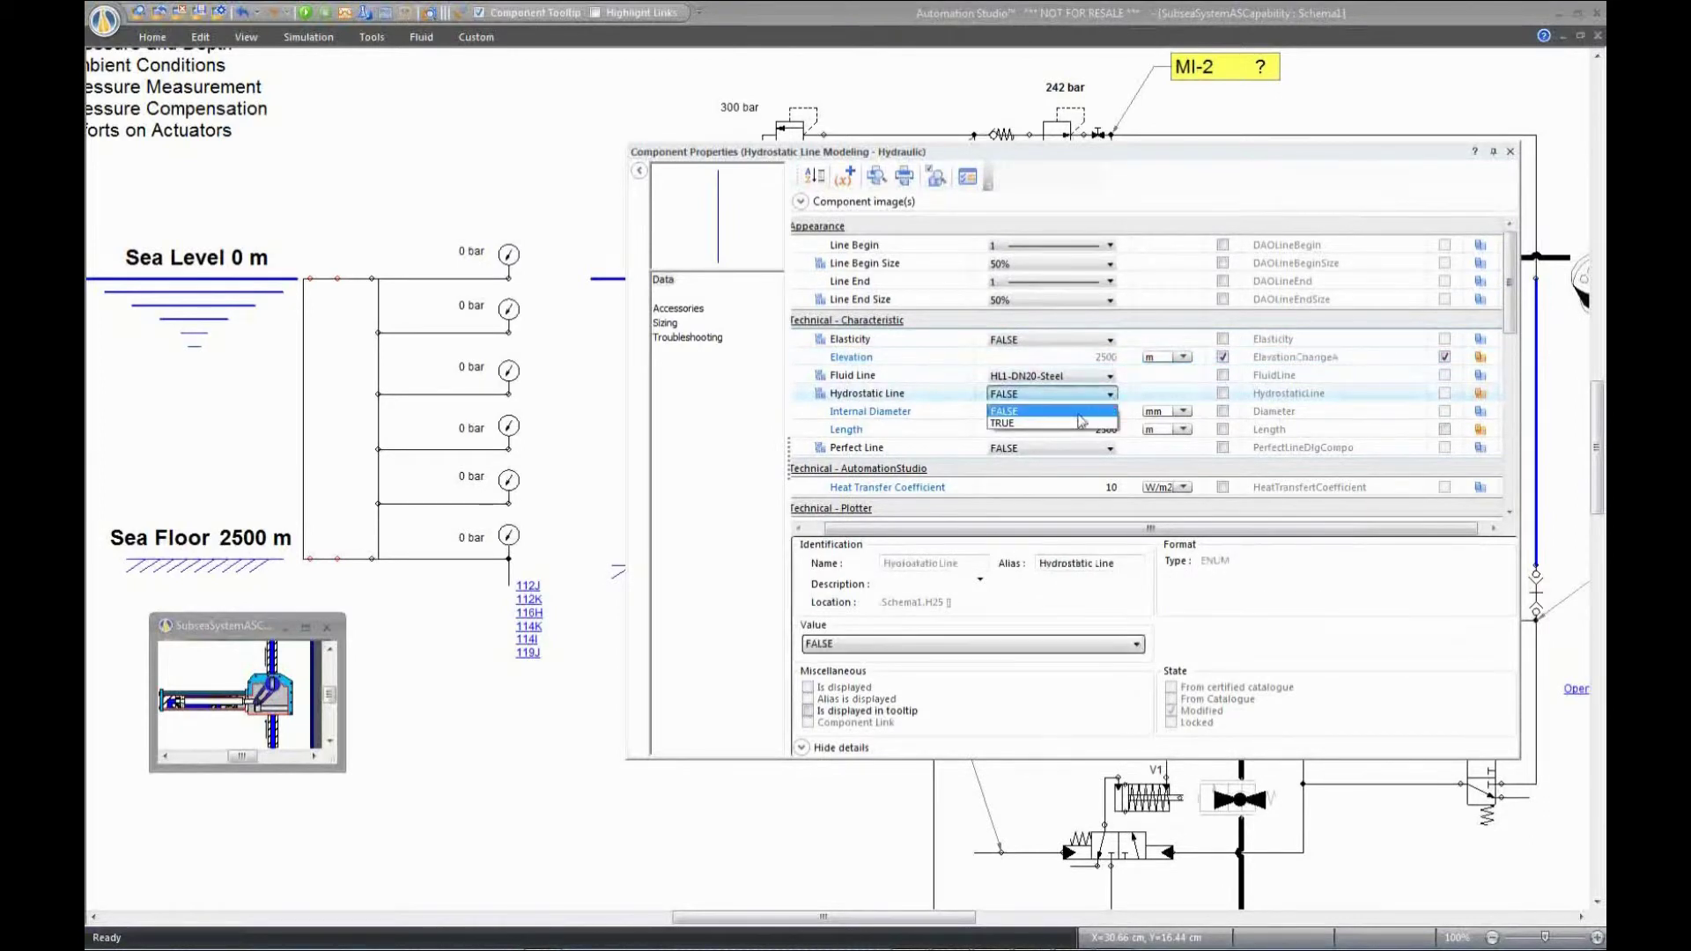
left_click(1072, 424)
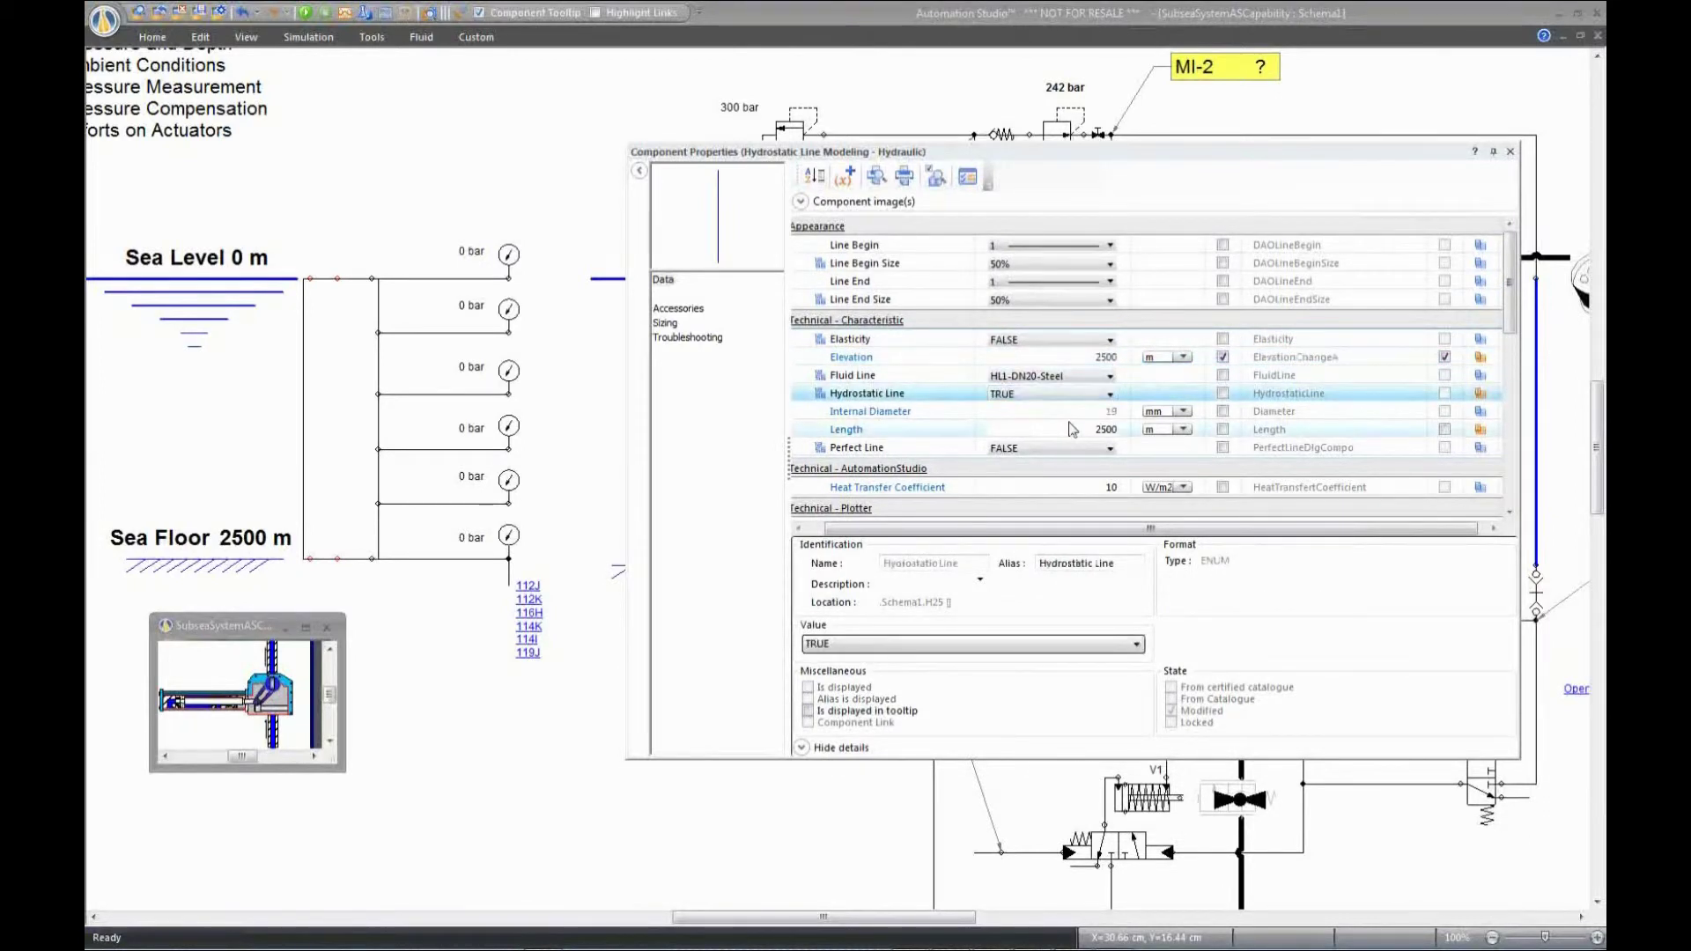
left_click(1104, 357)
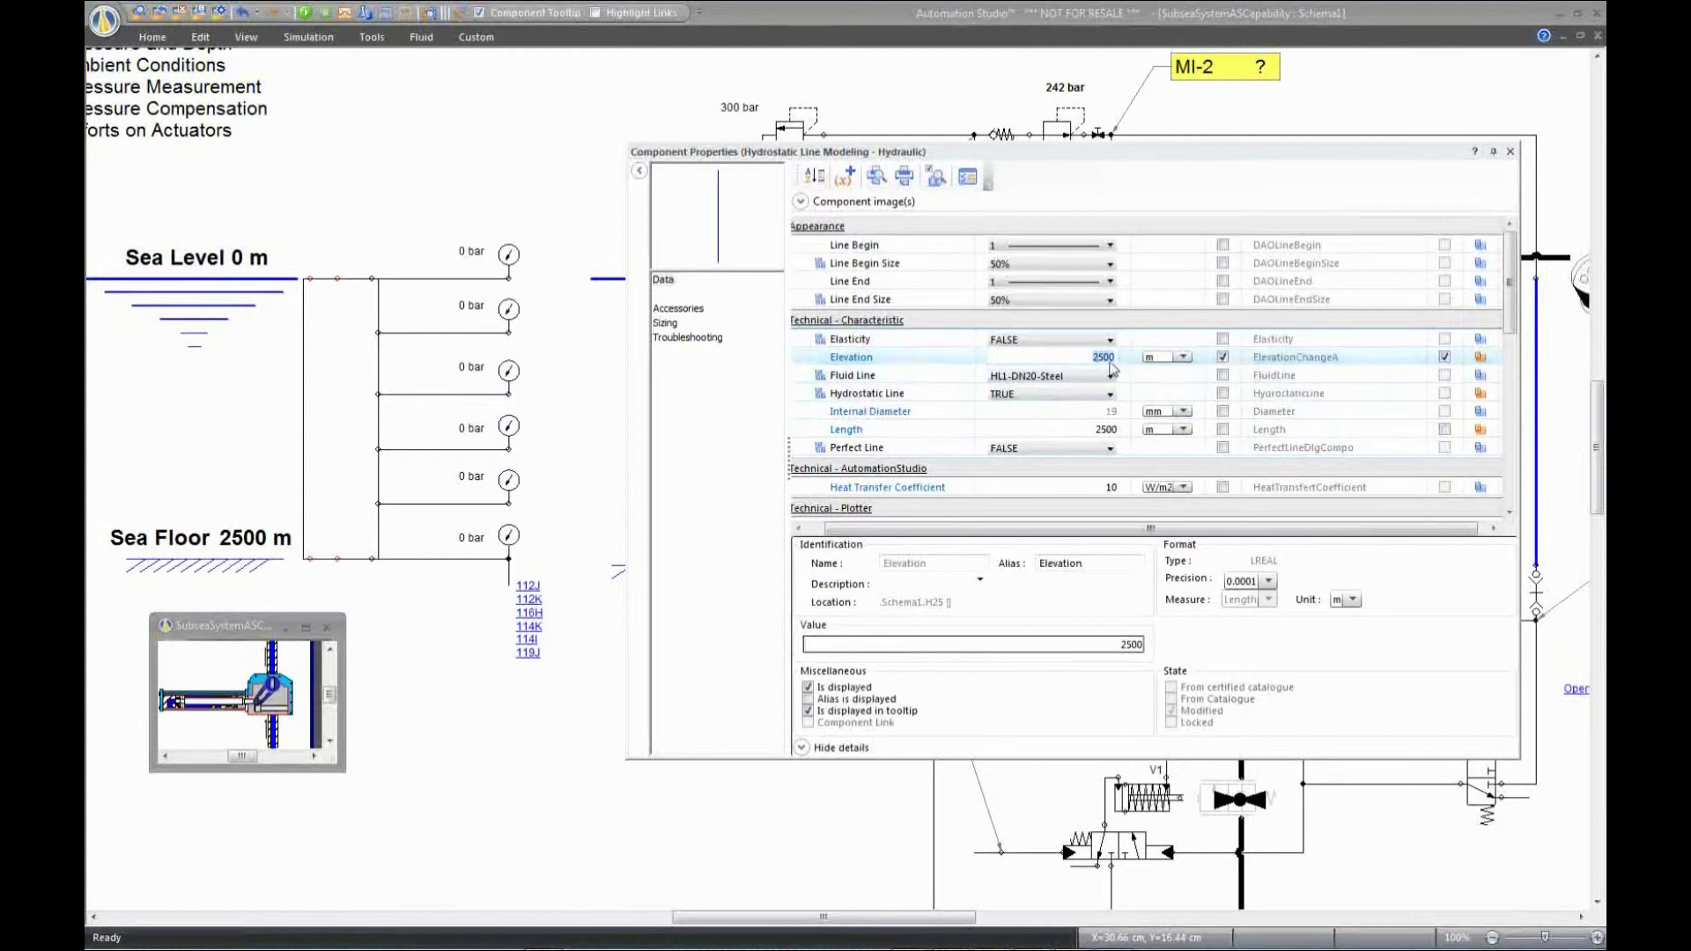
left_click(1095, 357)
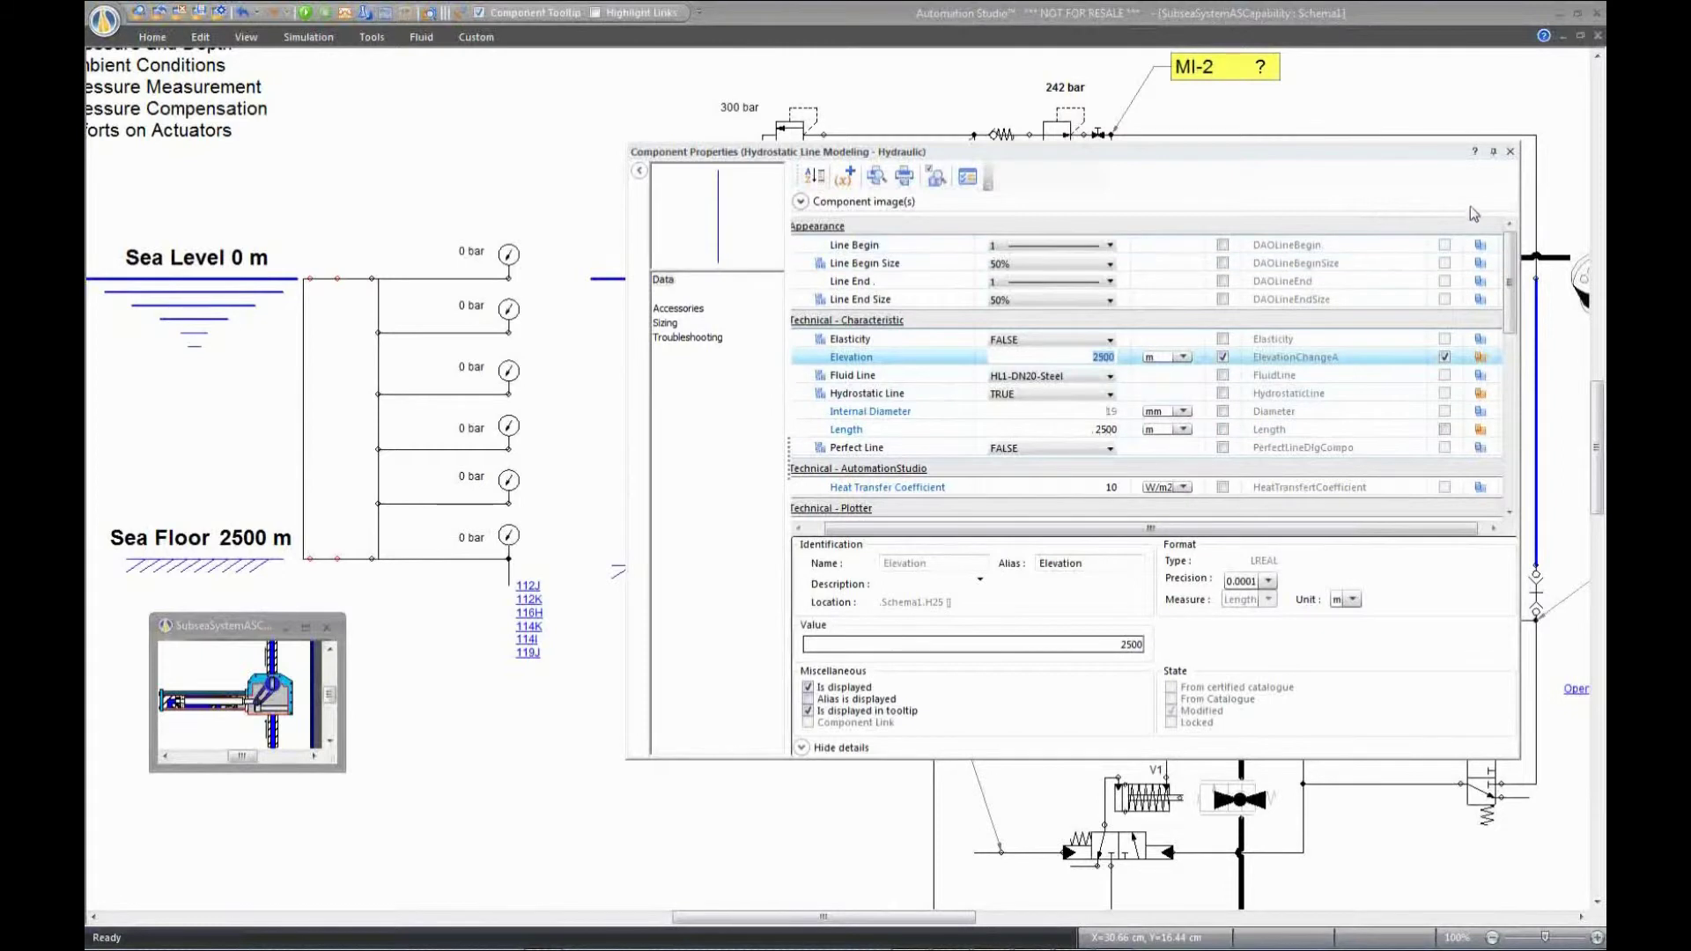
left_click(1511, 153)
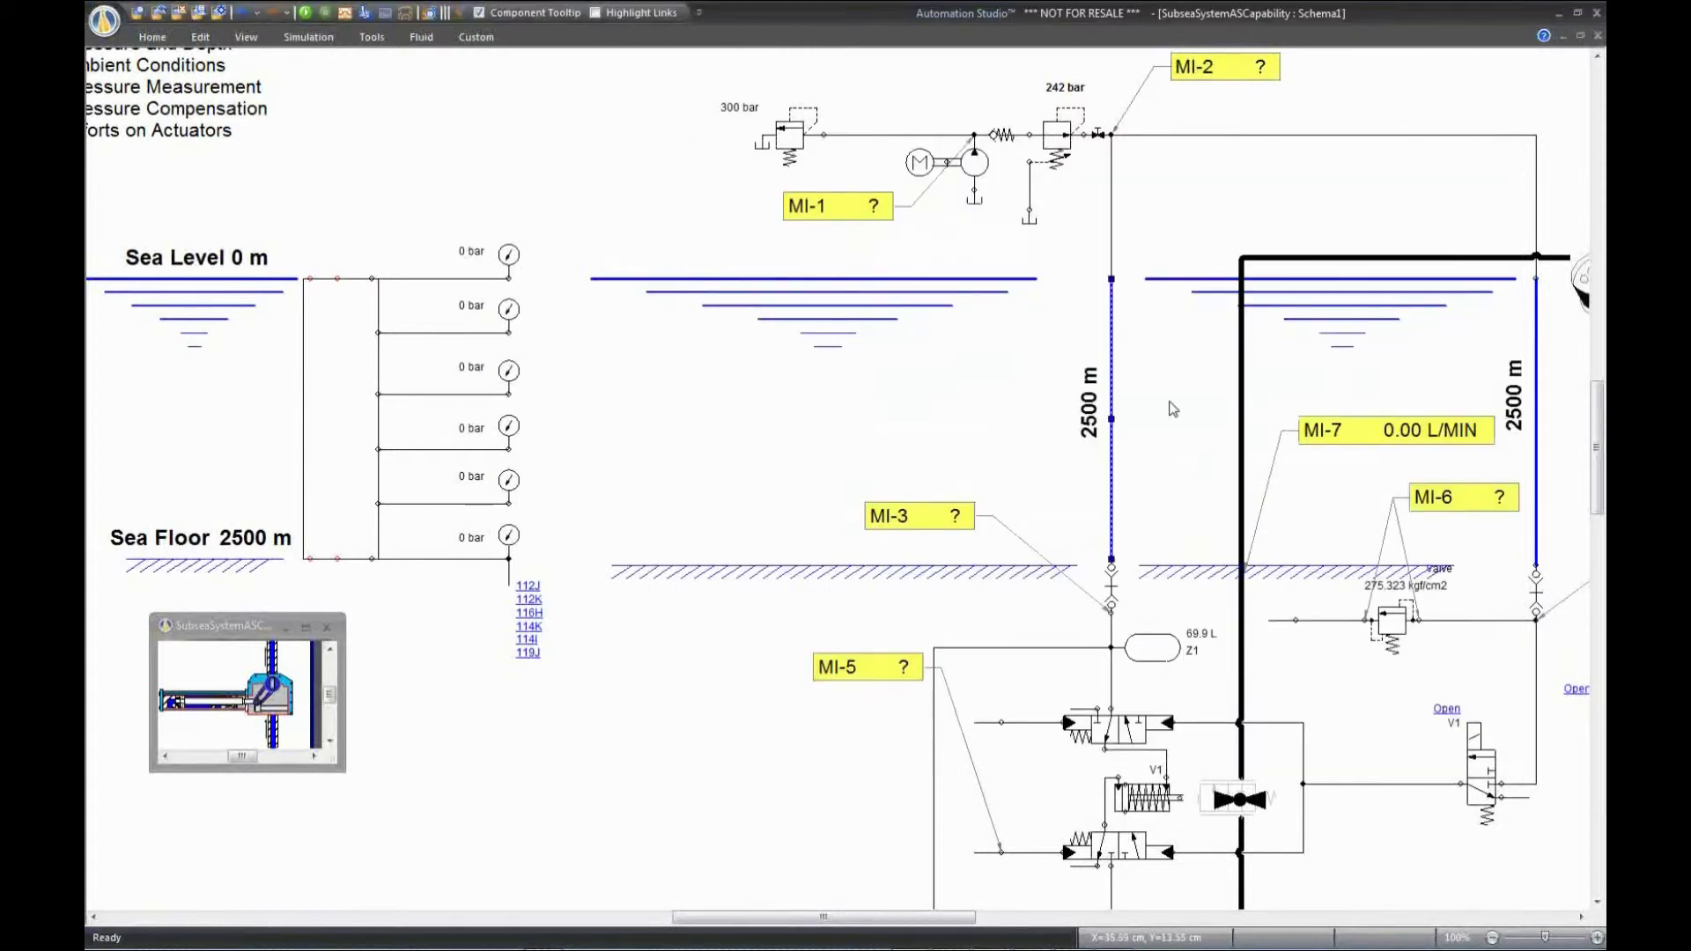
- Simulate to view depth-dependent line pressures, stop, then box-select the pump and valve circuits
left_click(305, 12)
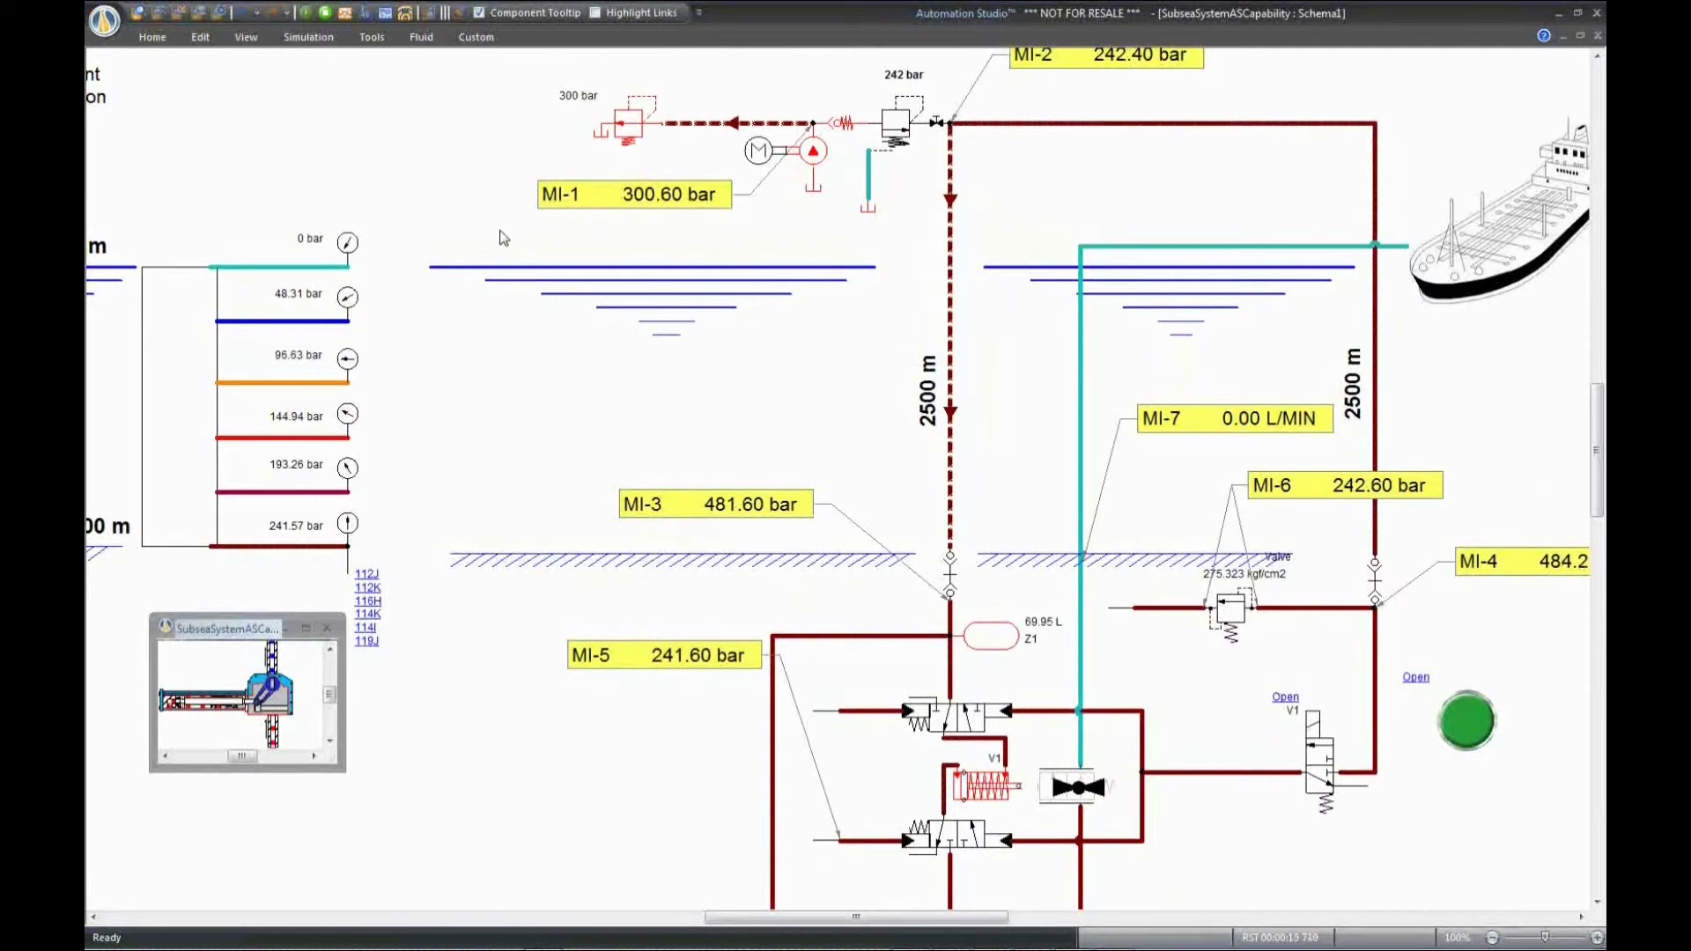
scroll(506, 233, "down", 2)
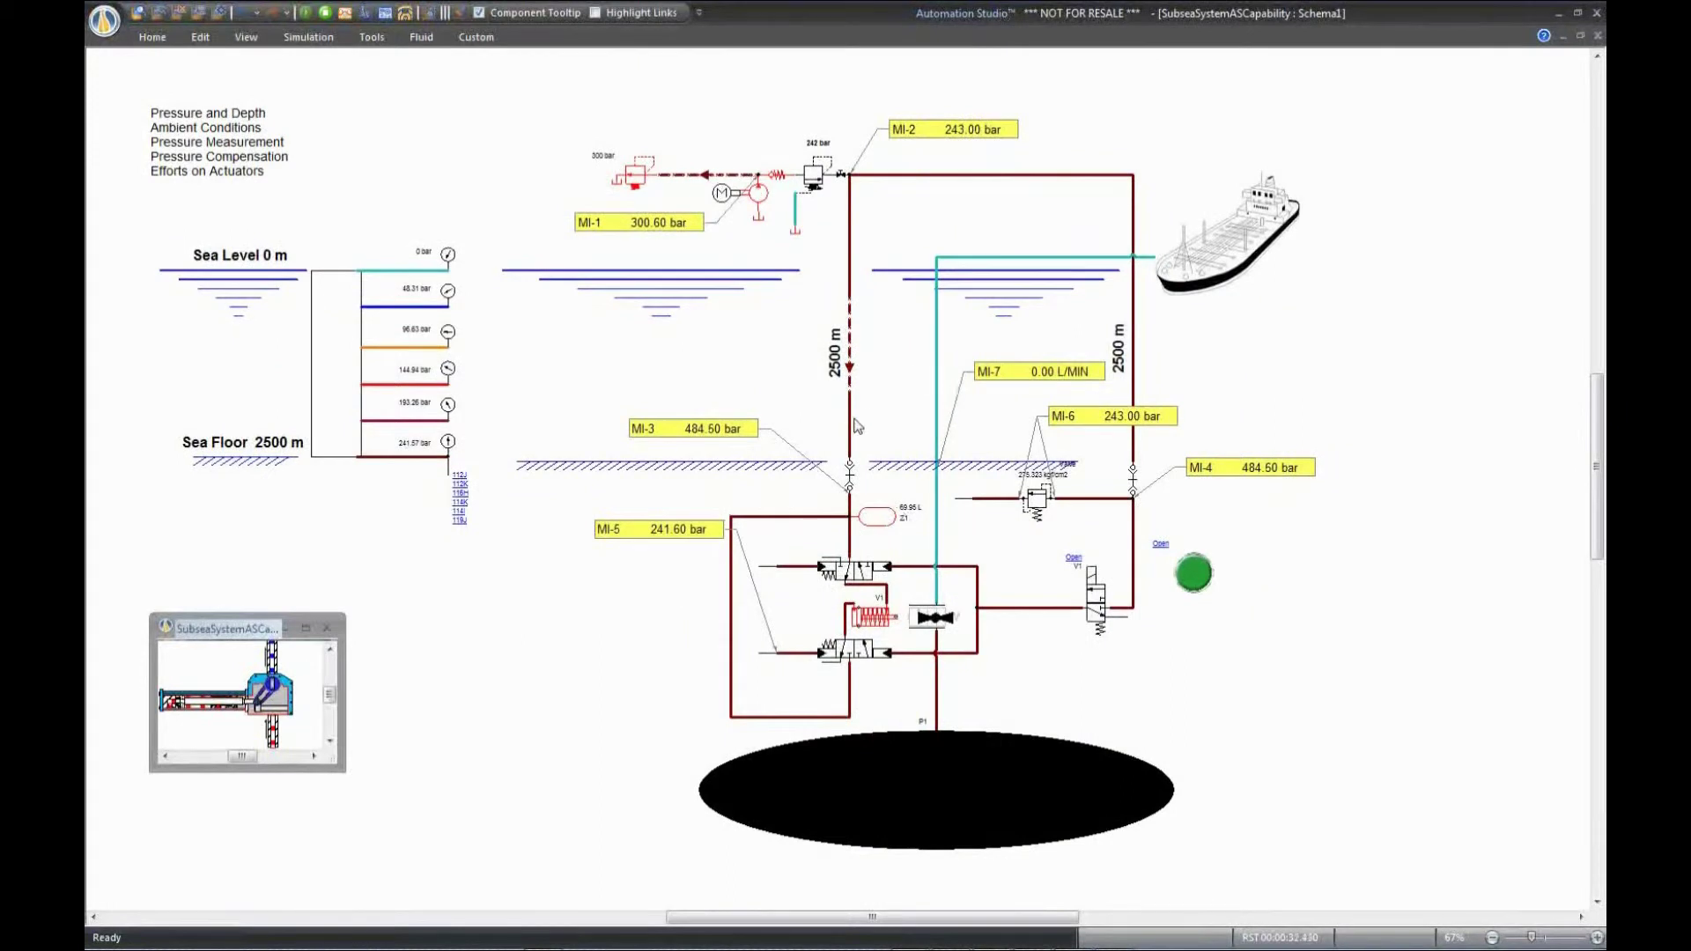
left_click(325, 13)
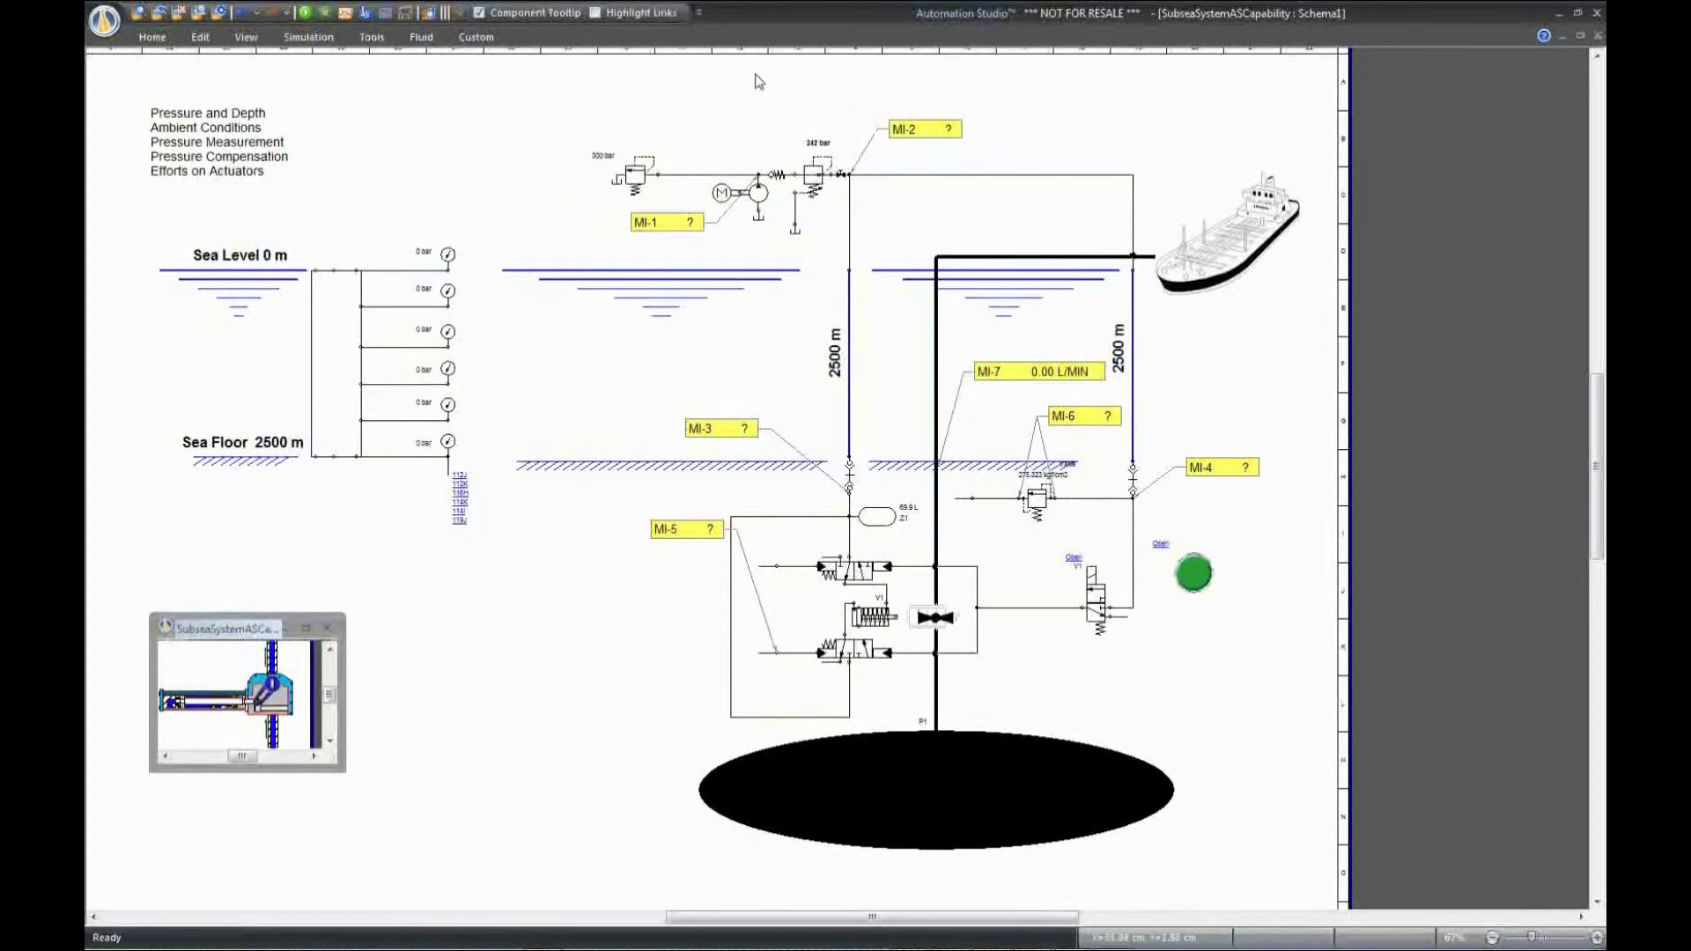
left_click_drag(851, 84, 537, 245)
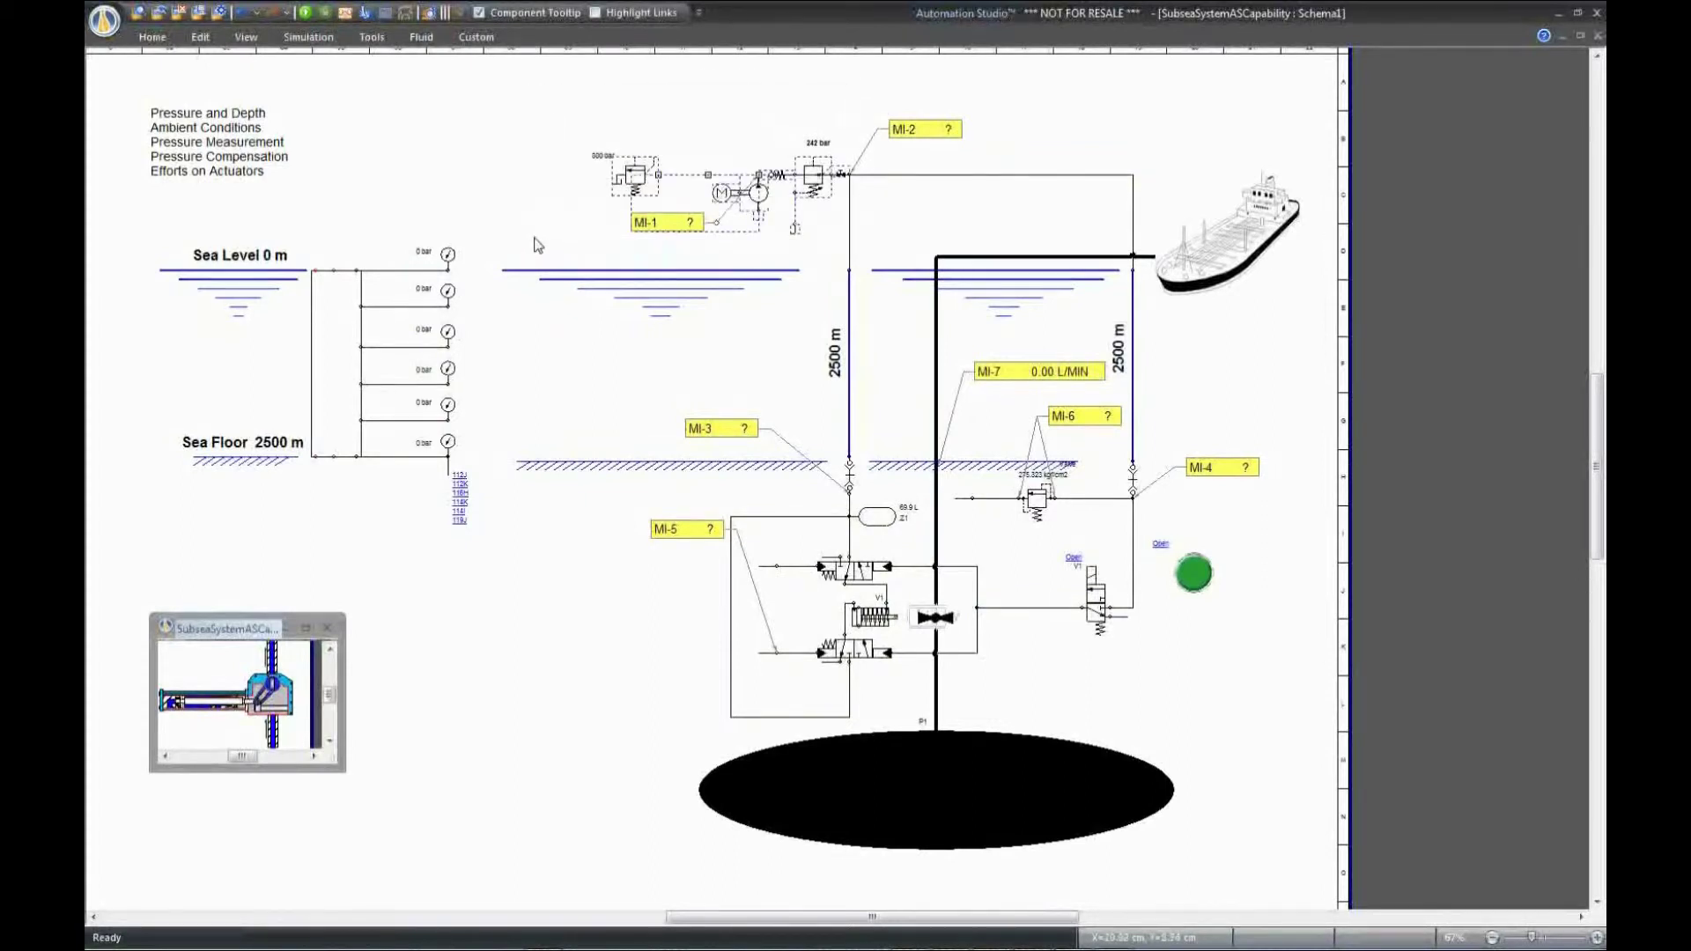
left_click_drag(518, 728, 1144, 536)
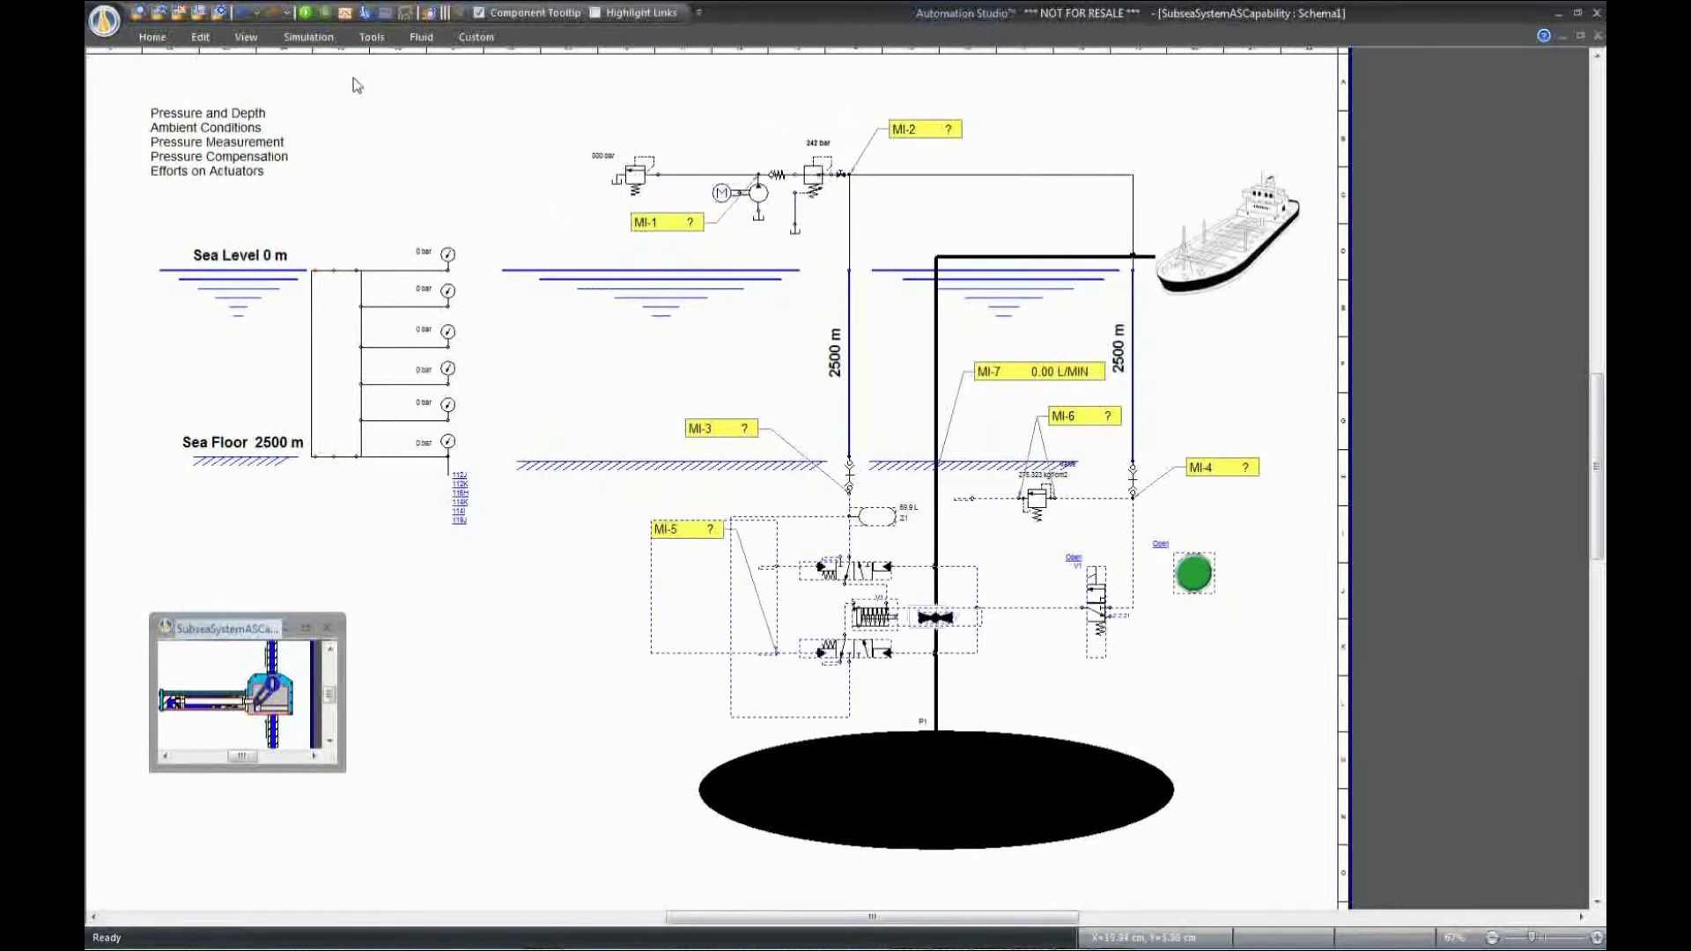
- Bring up the Hydraulic Installation circuit settings in Project Properties
left_click(195, 14)
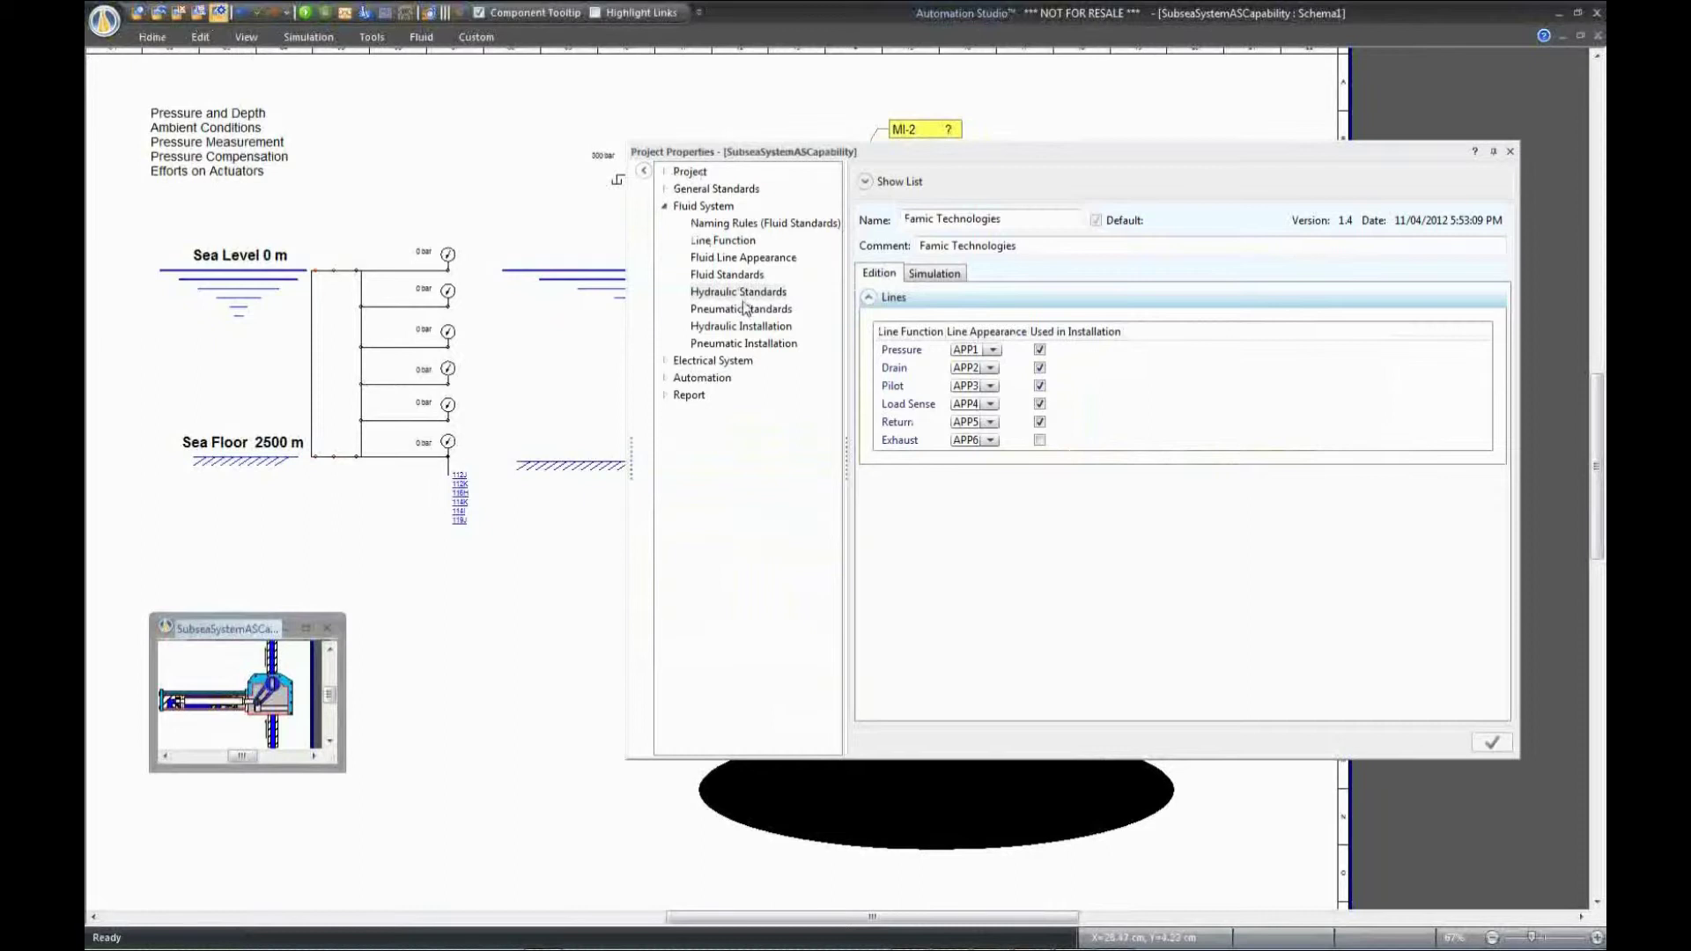
left_click(929, 278)
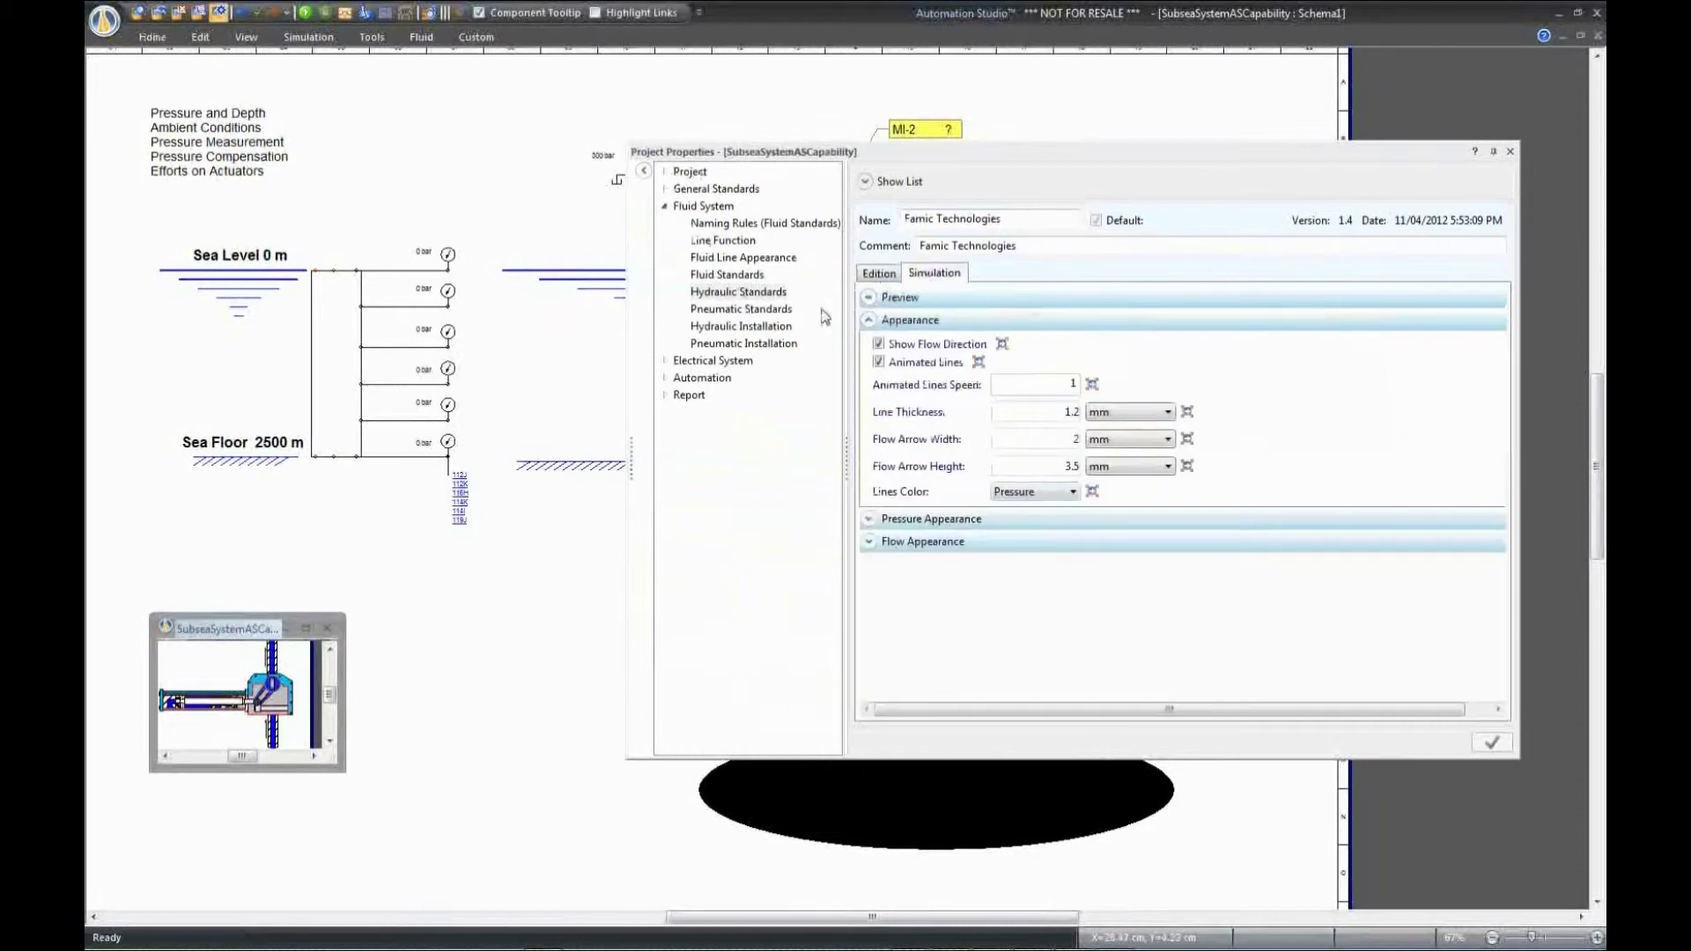
left_click(759, 335)
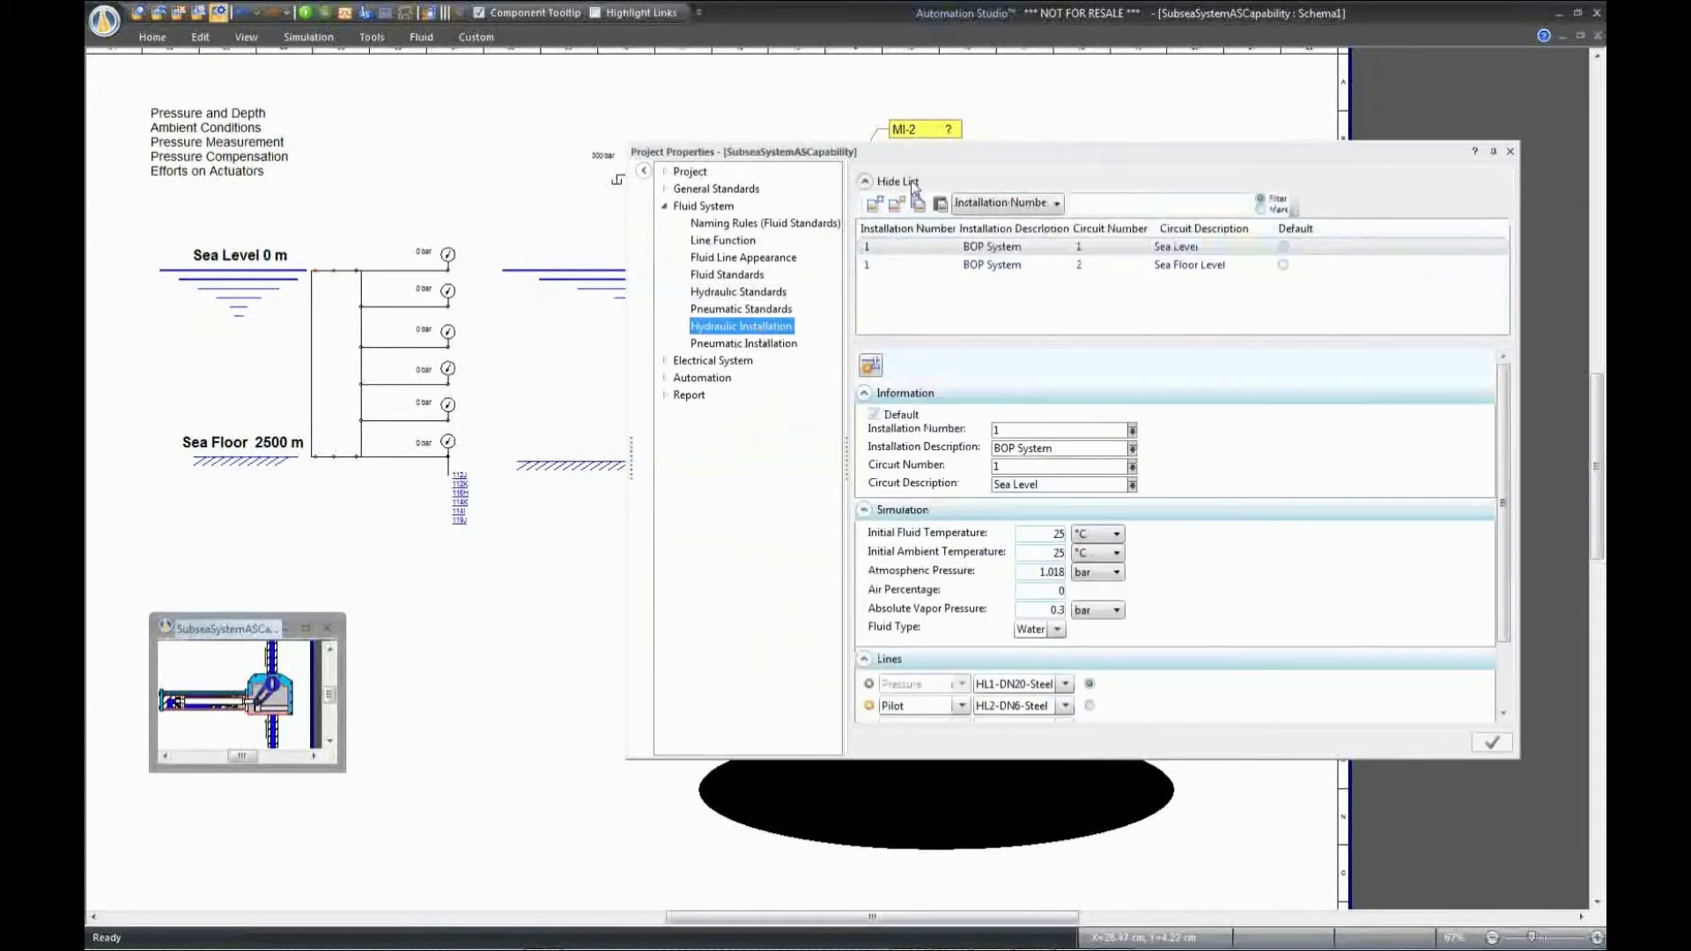
left_click_drag(916, 157, 567, 157)
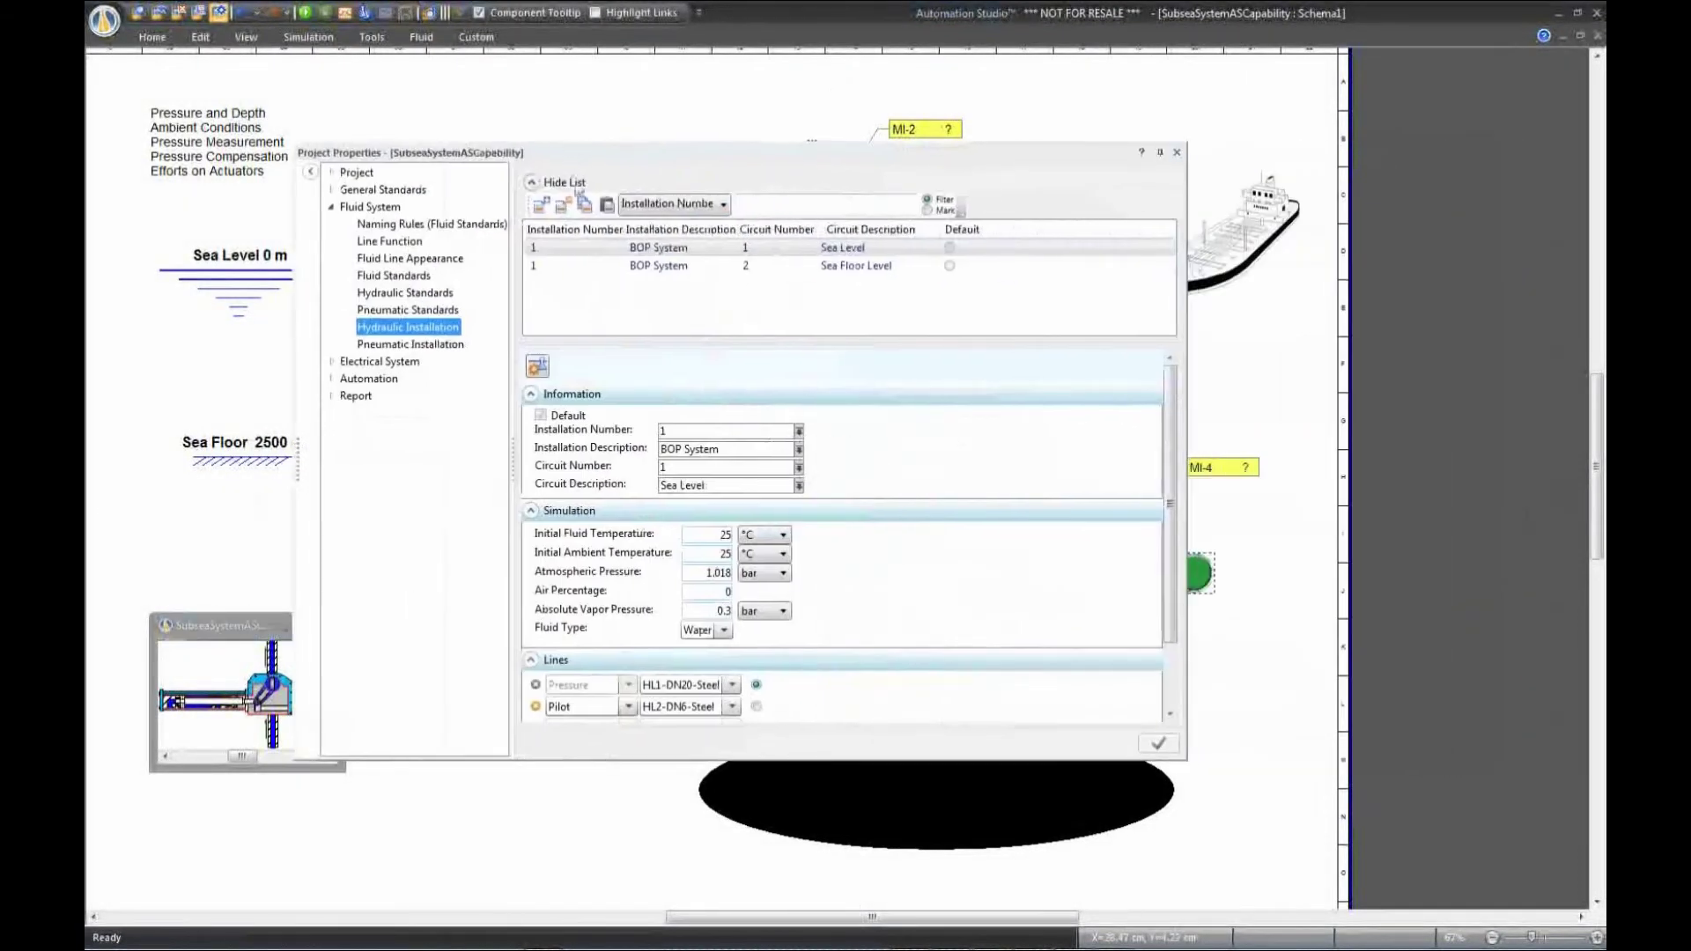
- Set Sea Level initial ambient and fluid temperatures to 15 °C, then save the project
left_click(912, 288)
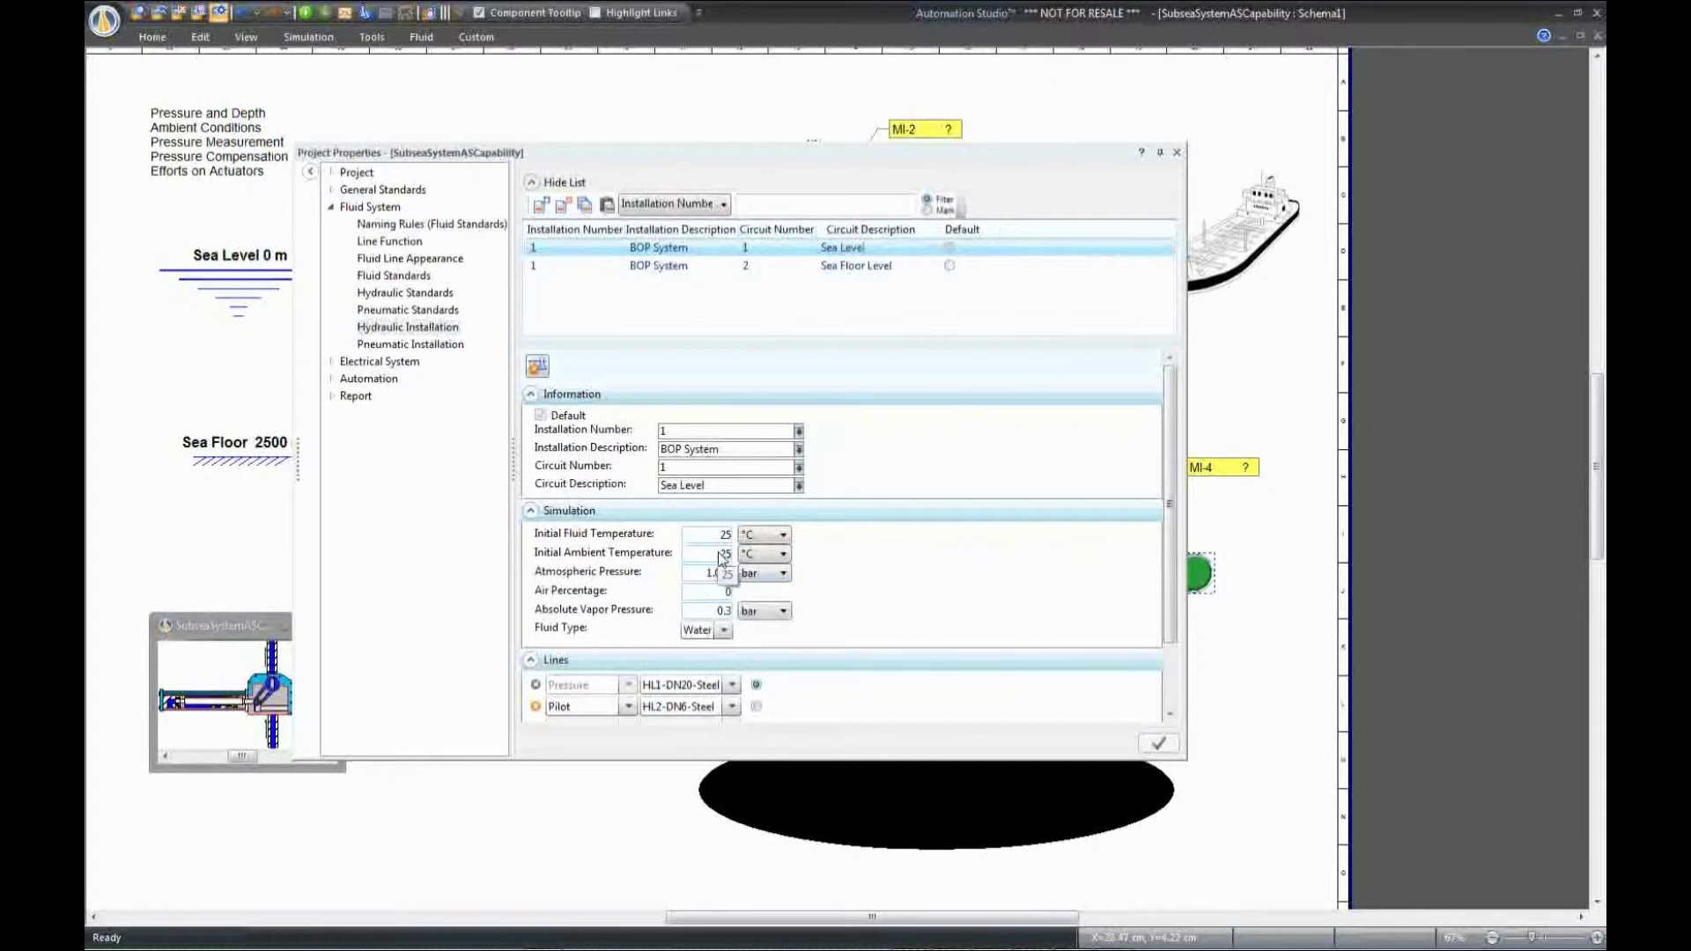
left_click(727, 557)
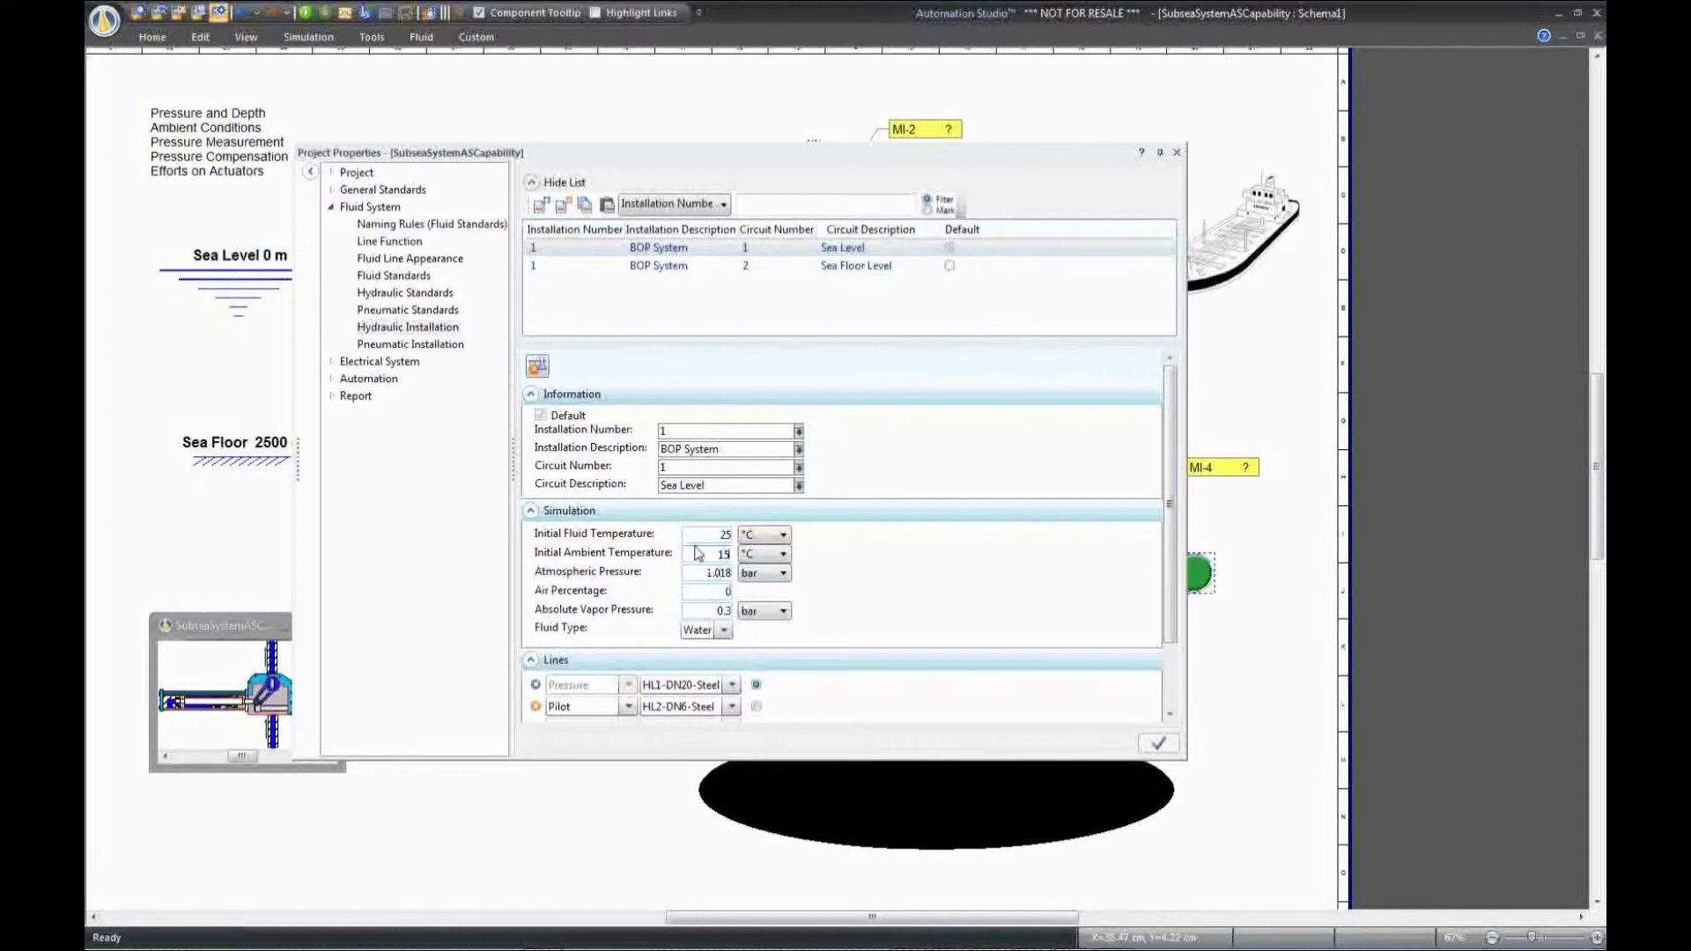
left_click(721, 534)
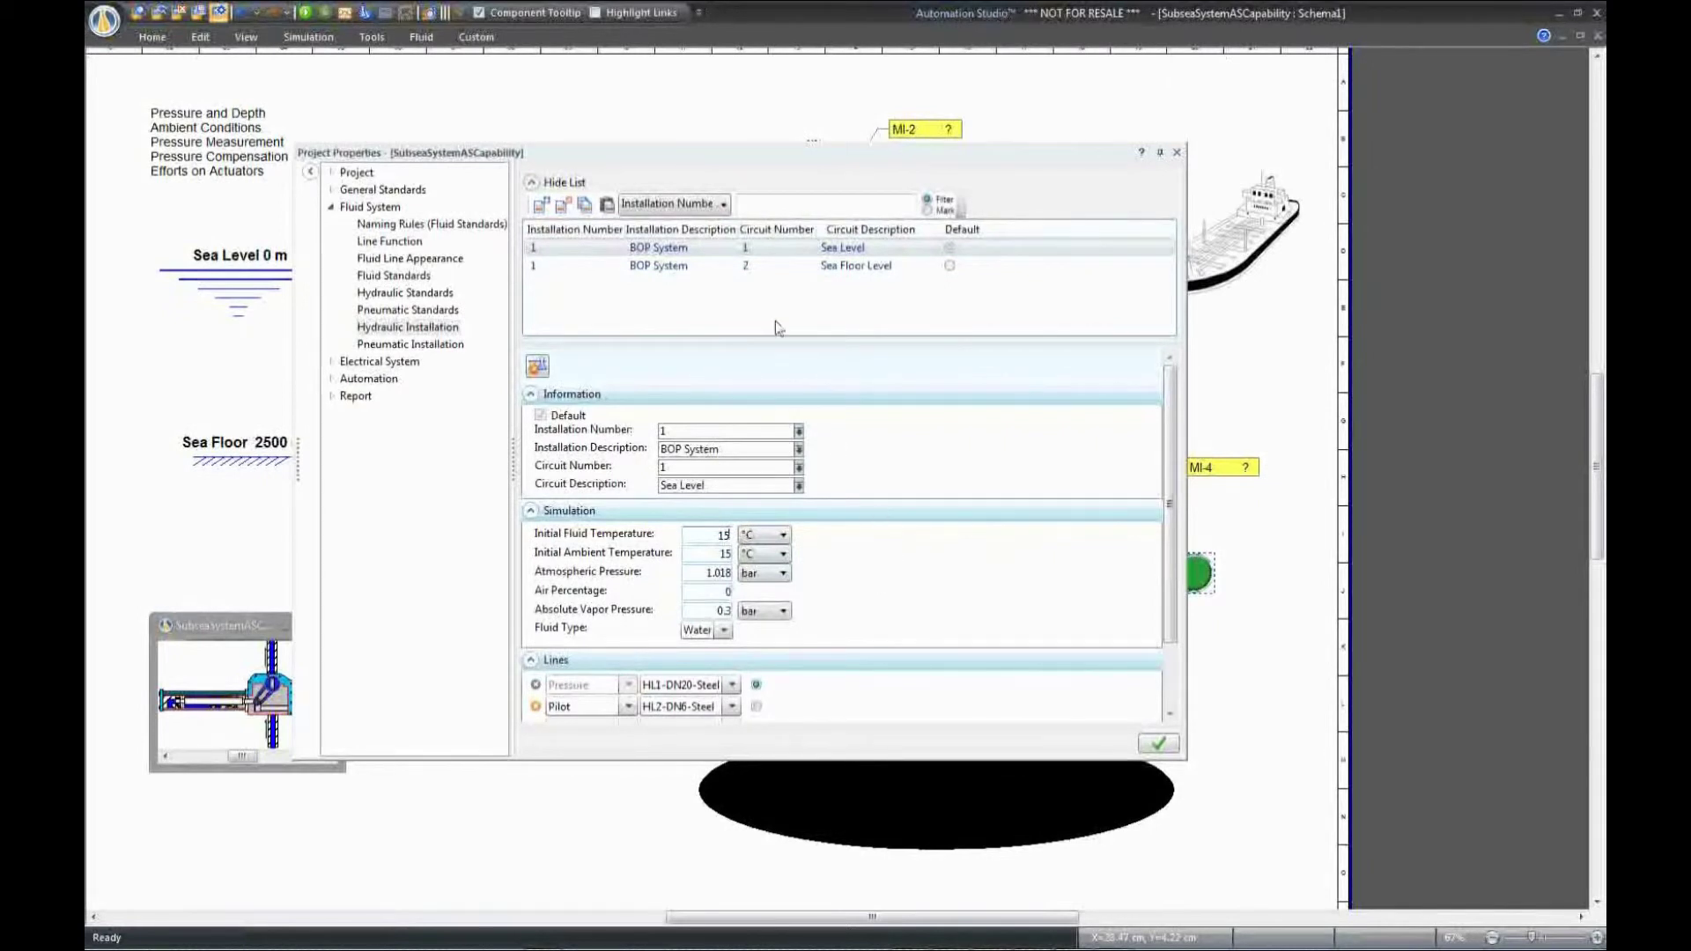
left_click(741, 267)
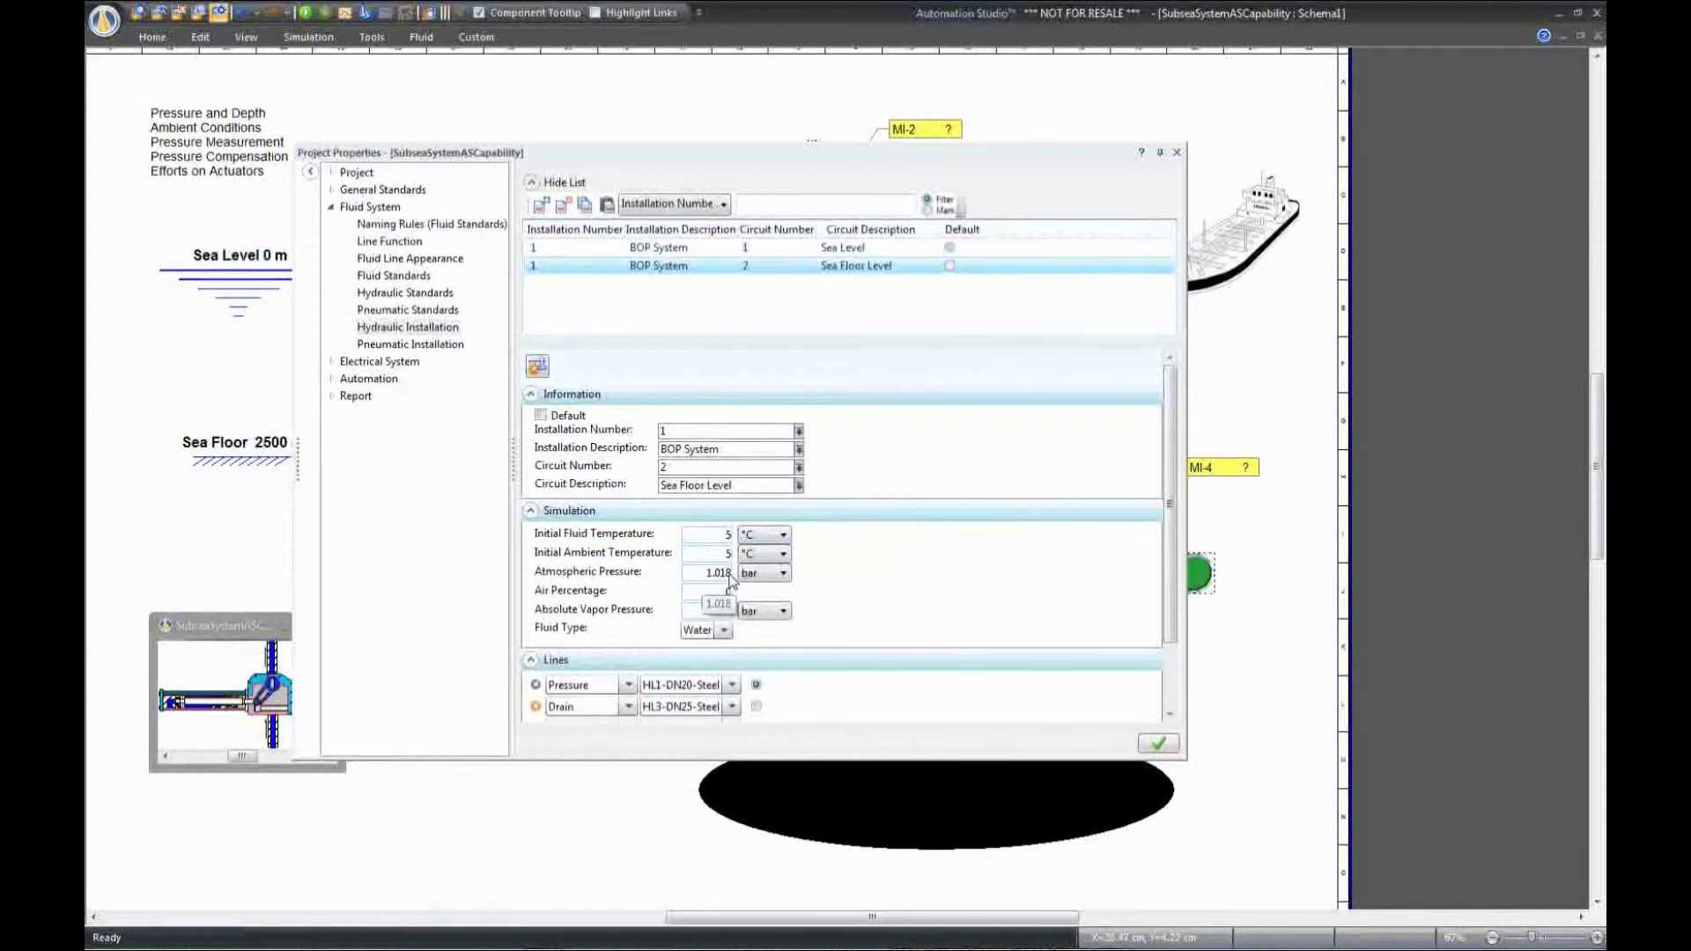
left_click(777, 246)
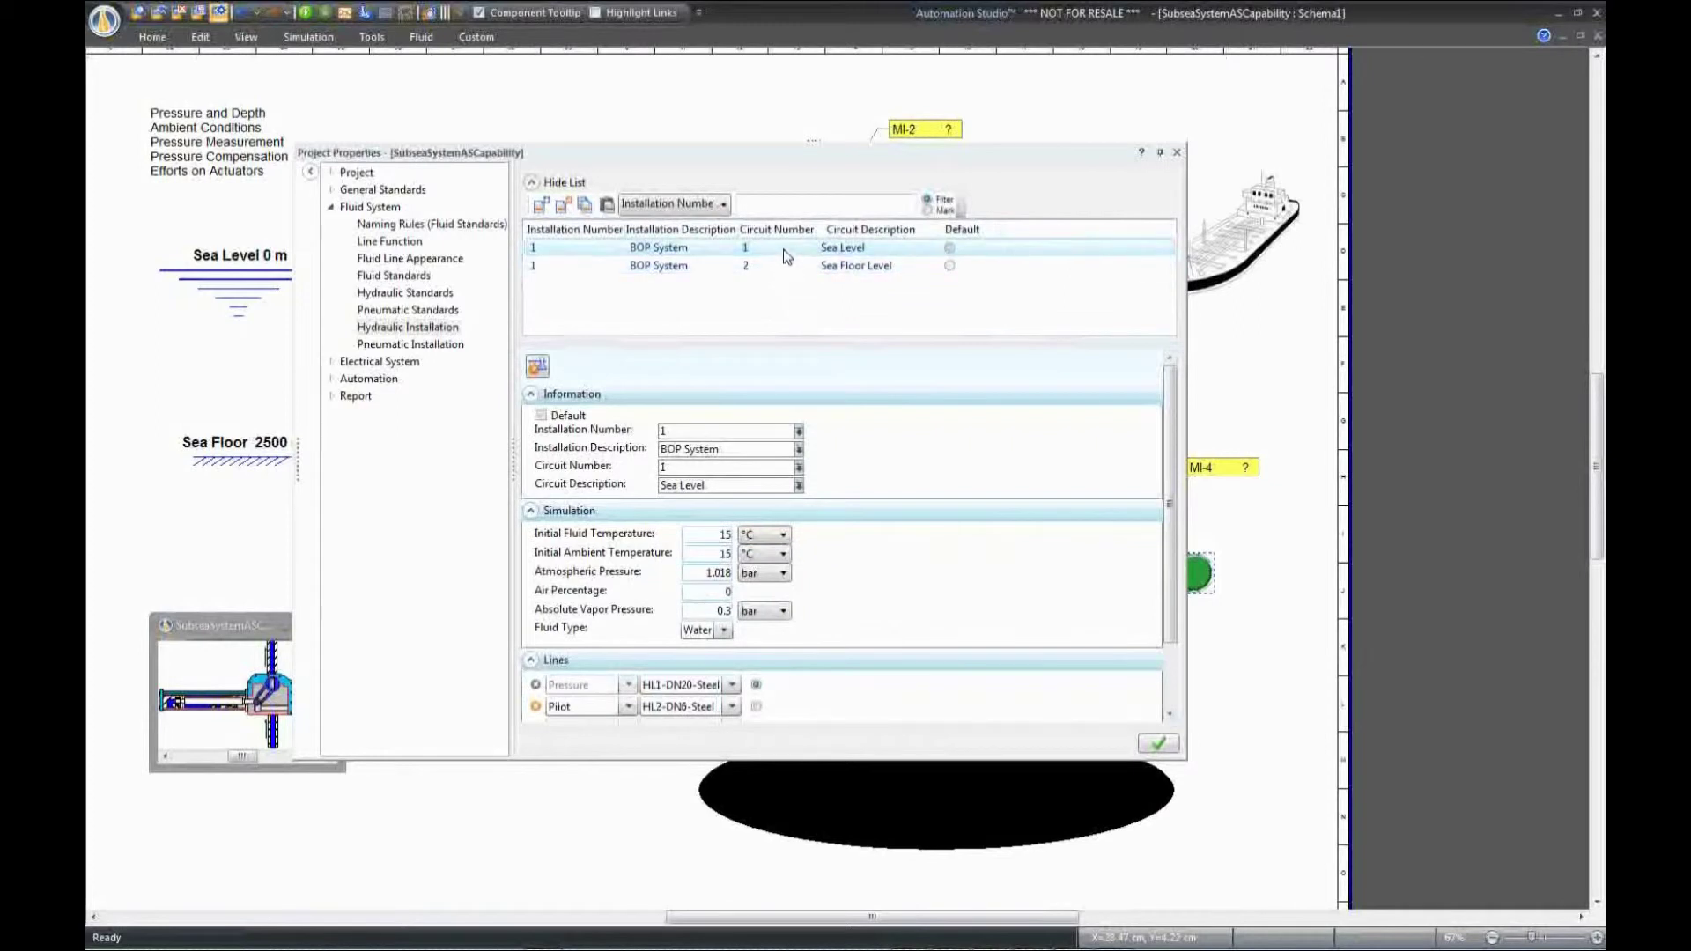
left_click(1177, 152)
left_click(826, 532)
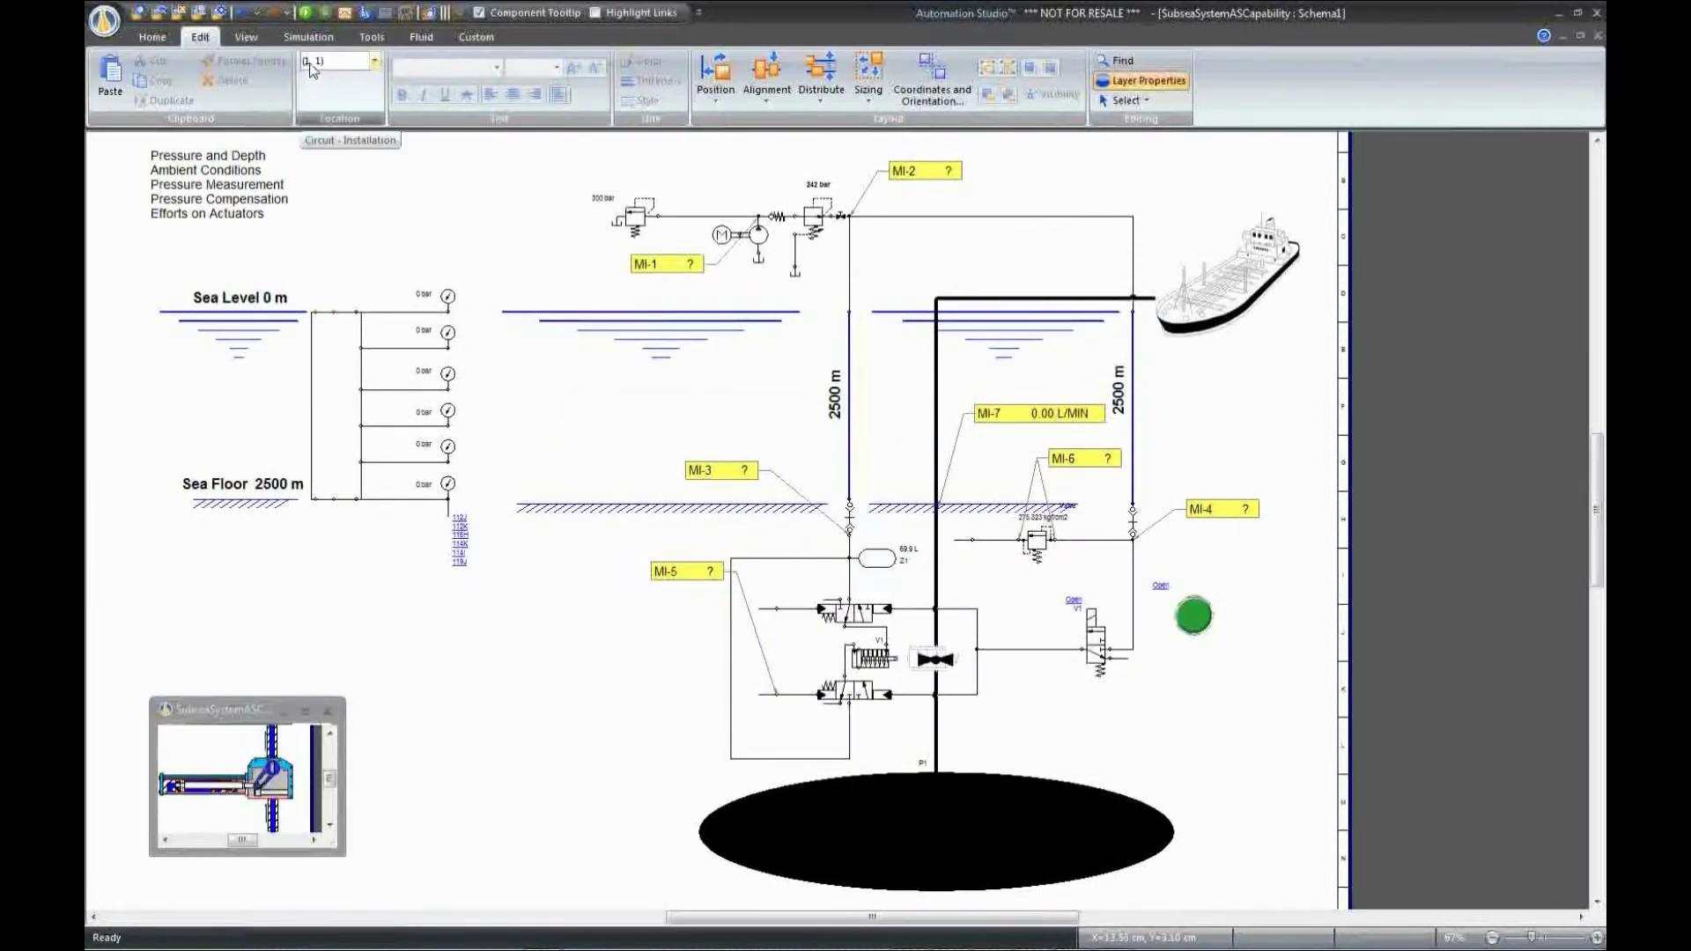
- Select the accumulator and review the available circuit locations
left_click(874, 561)
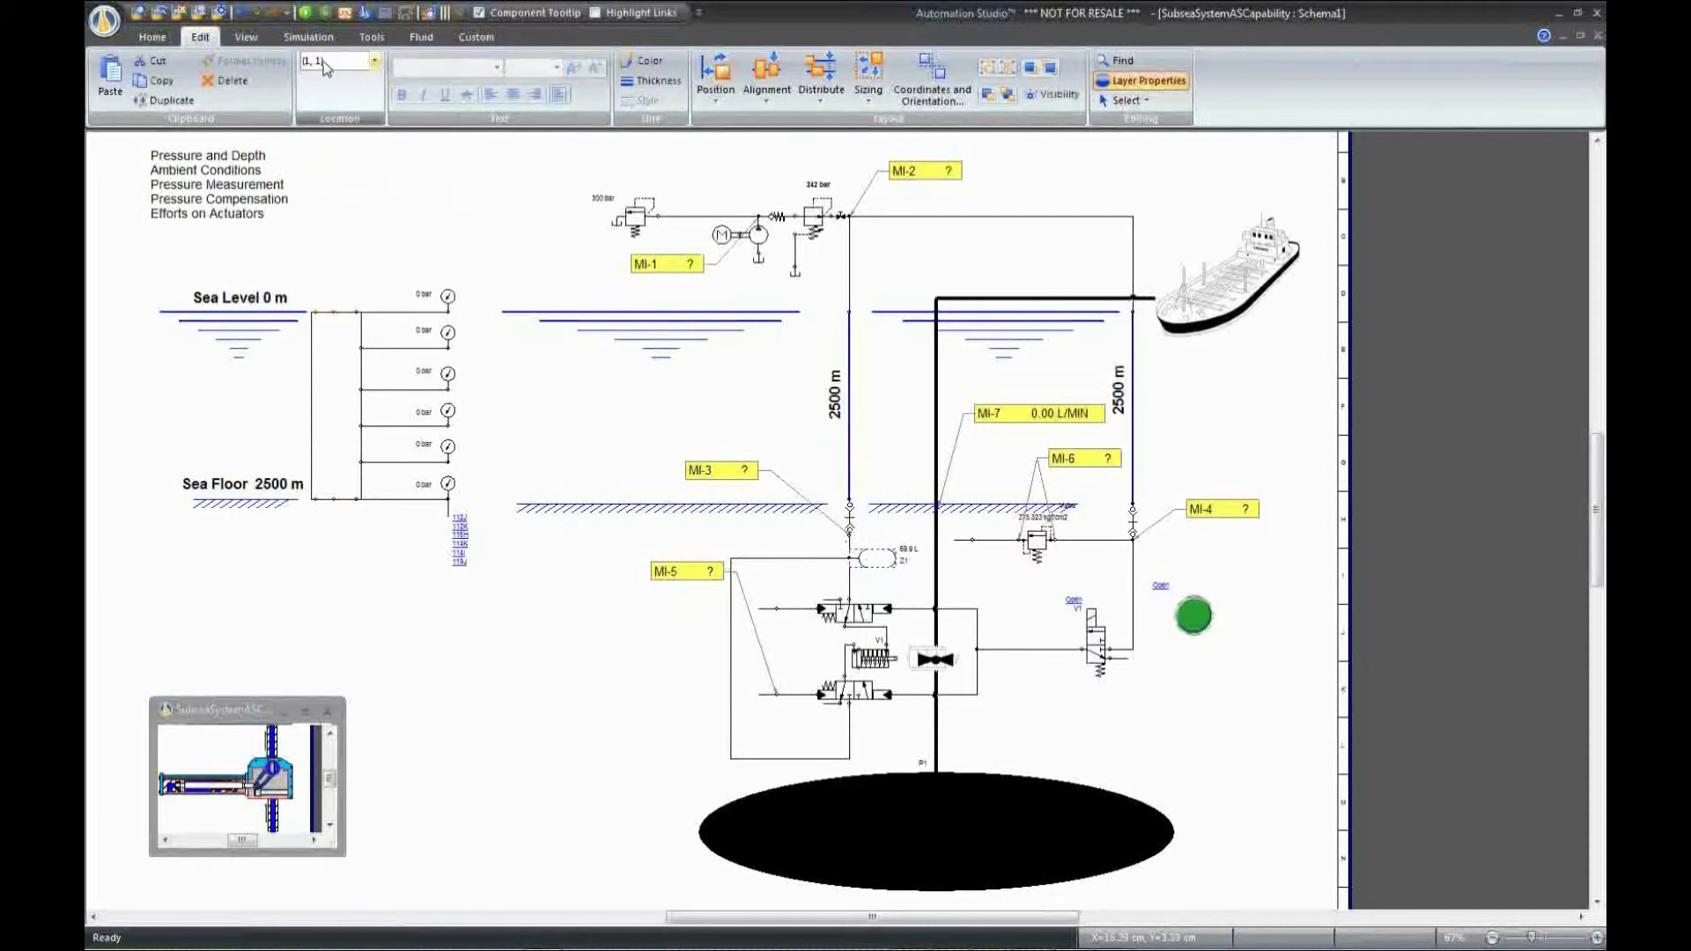
left_click(372, 62)
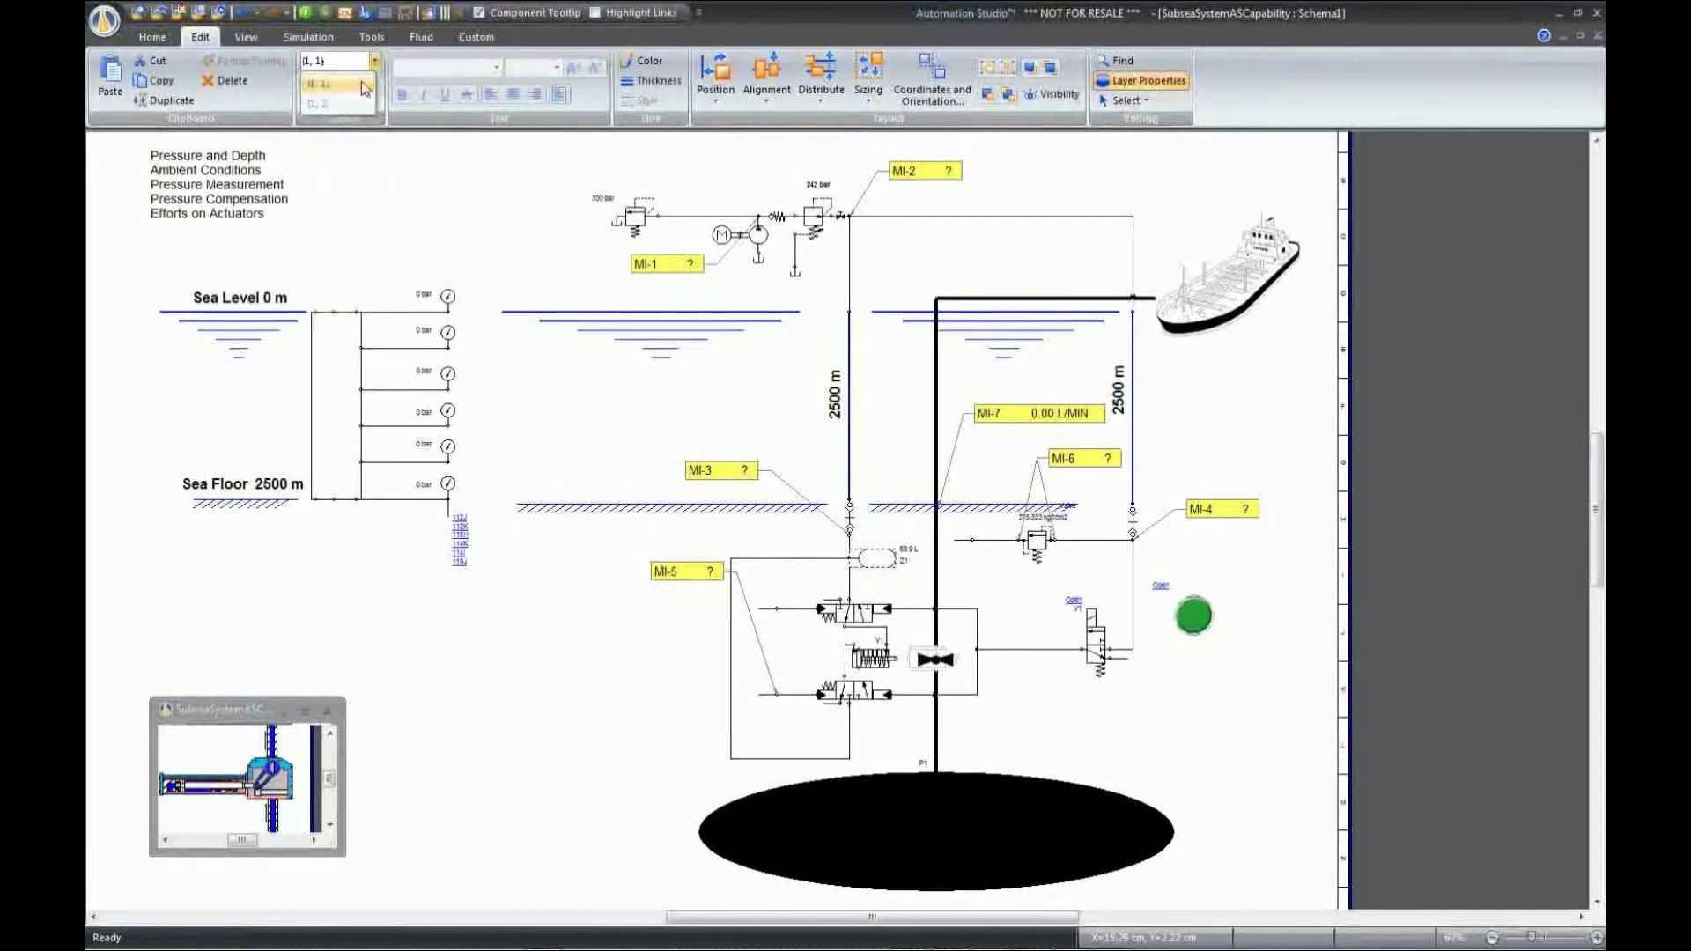
mouse_move(360, 90)
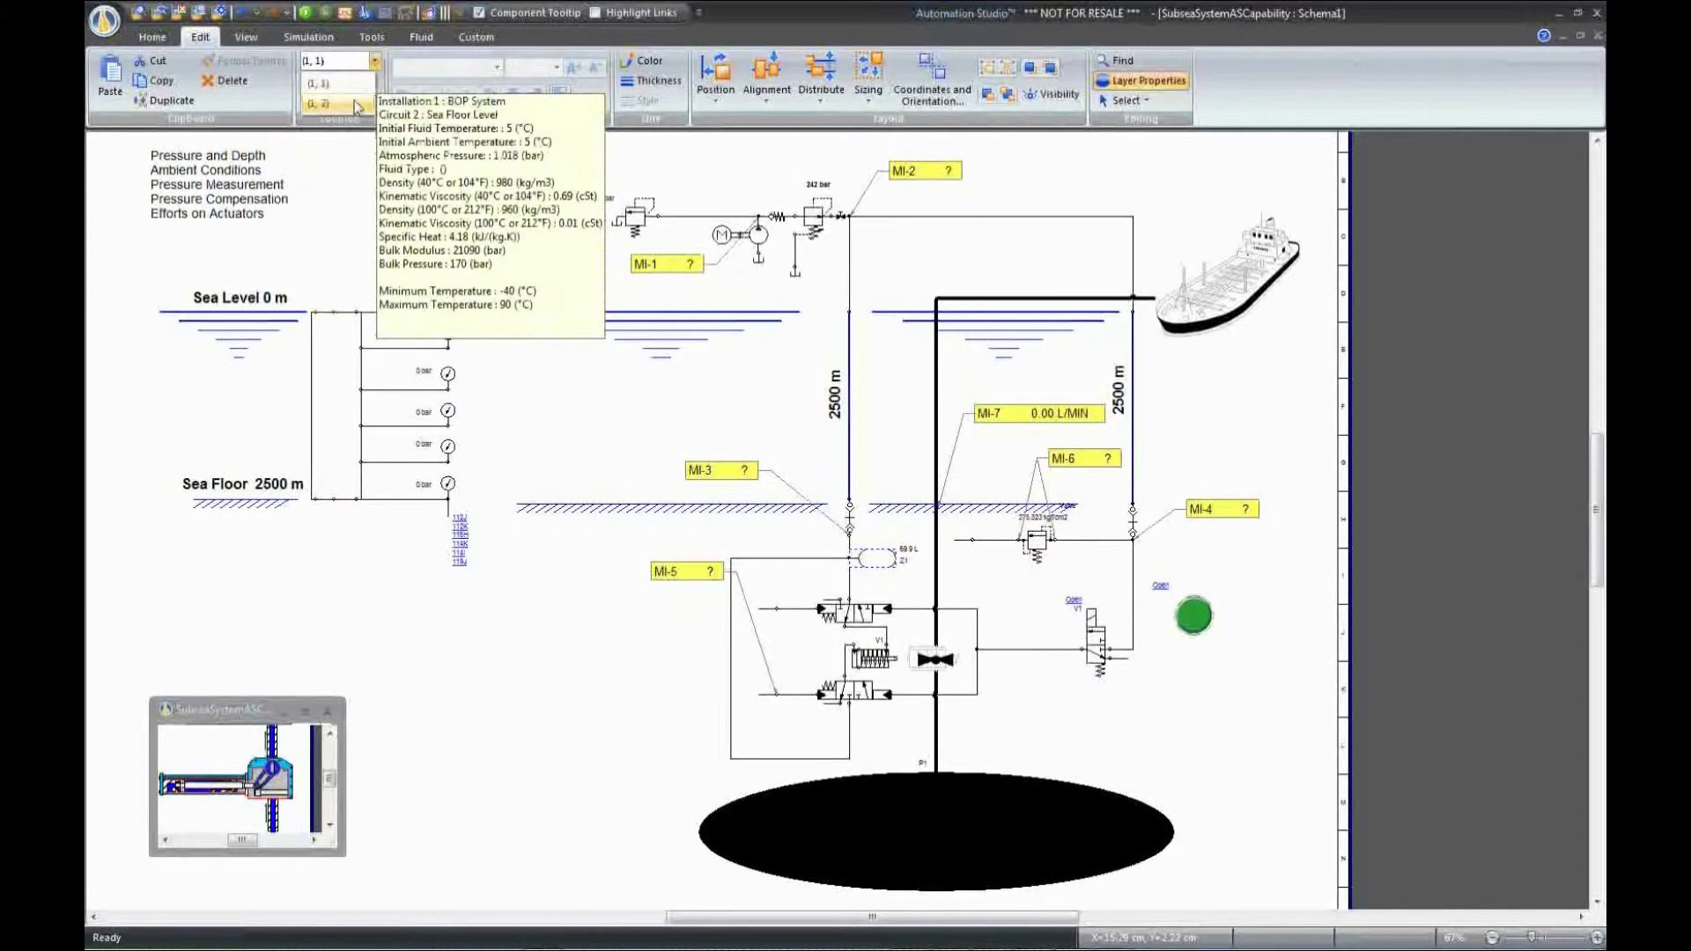
key("Escape")
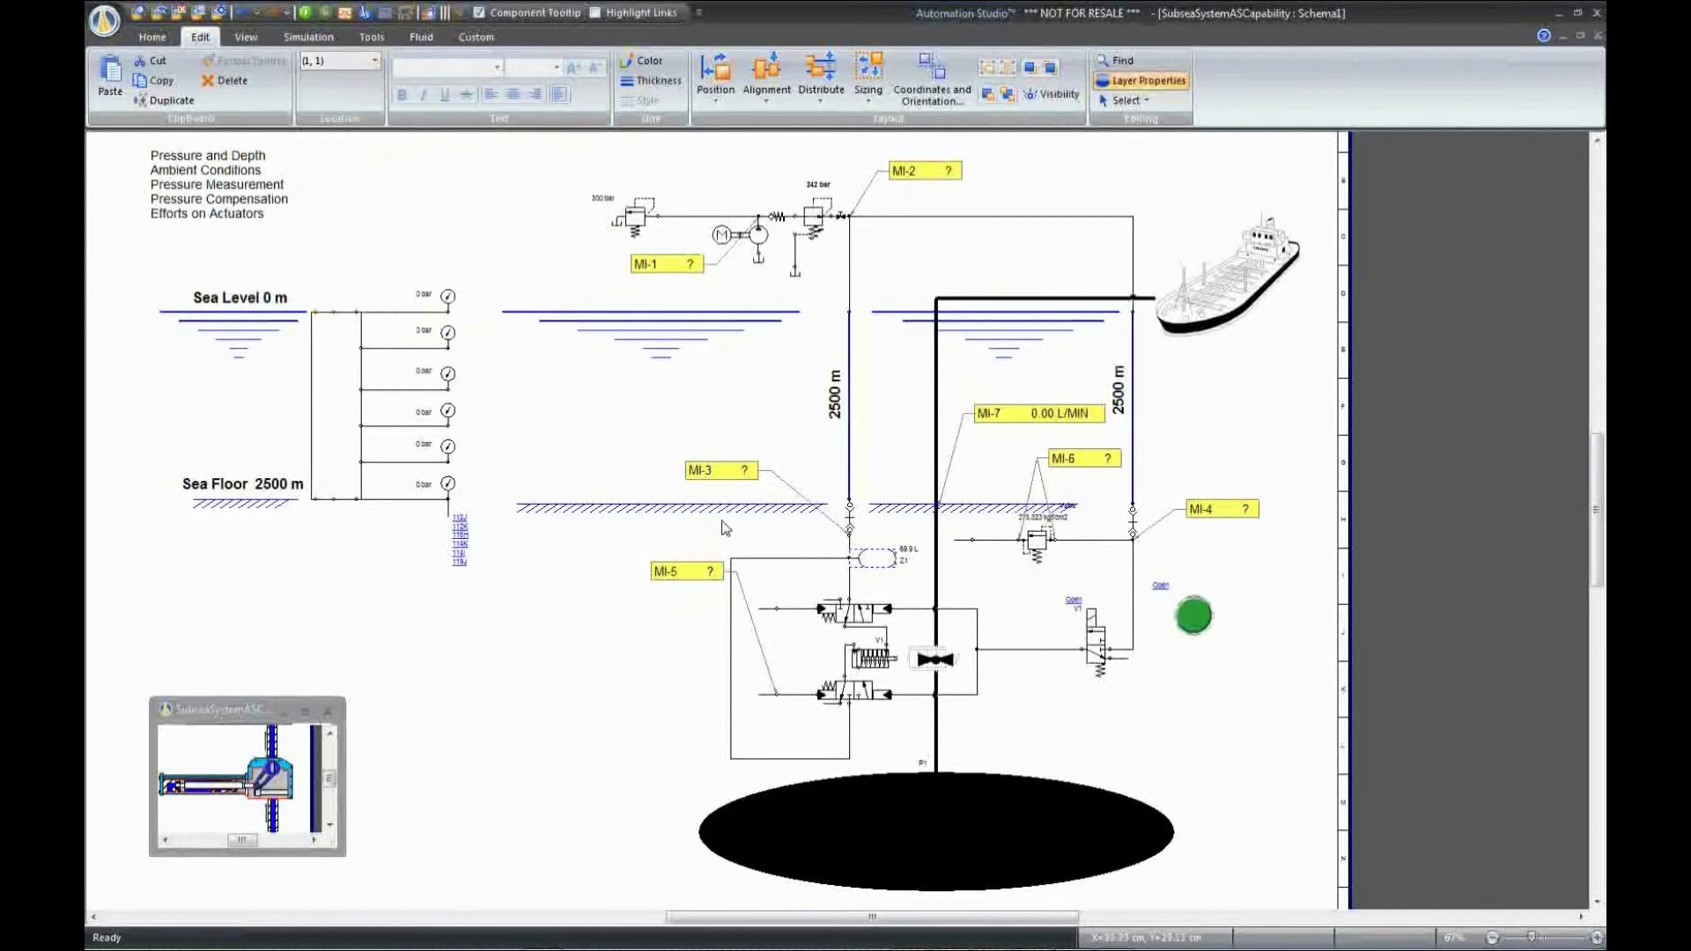
- Assign the relief valve and its linked components to circuit (1, 2), then run the simulation
left_click_drag(723, 526, 1005, 771)
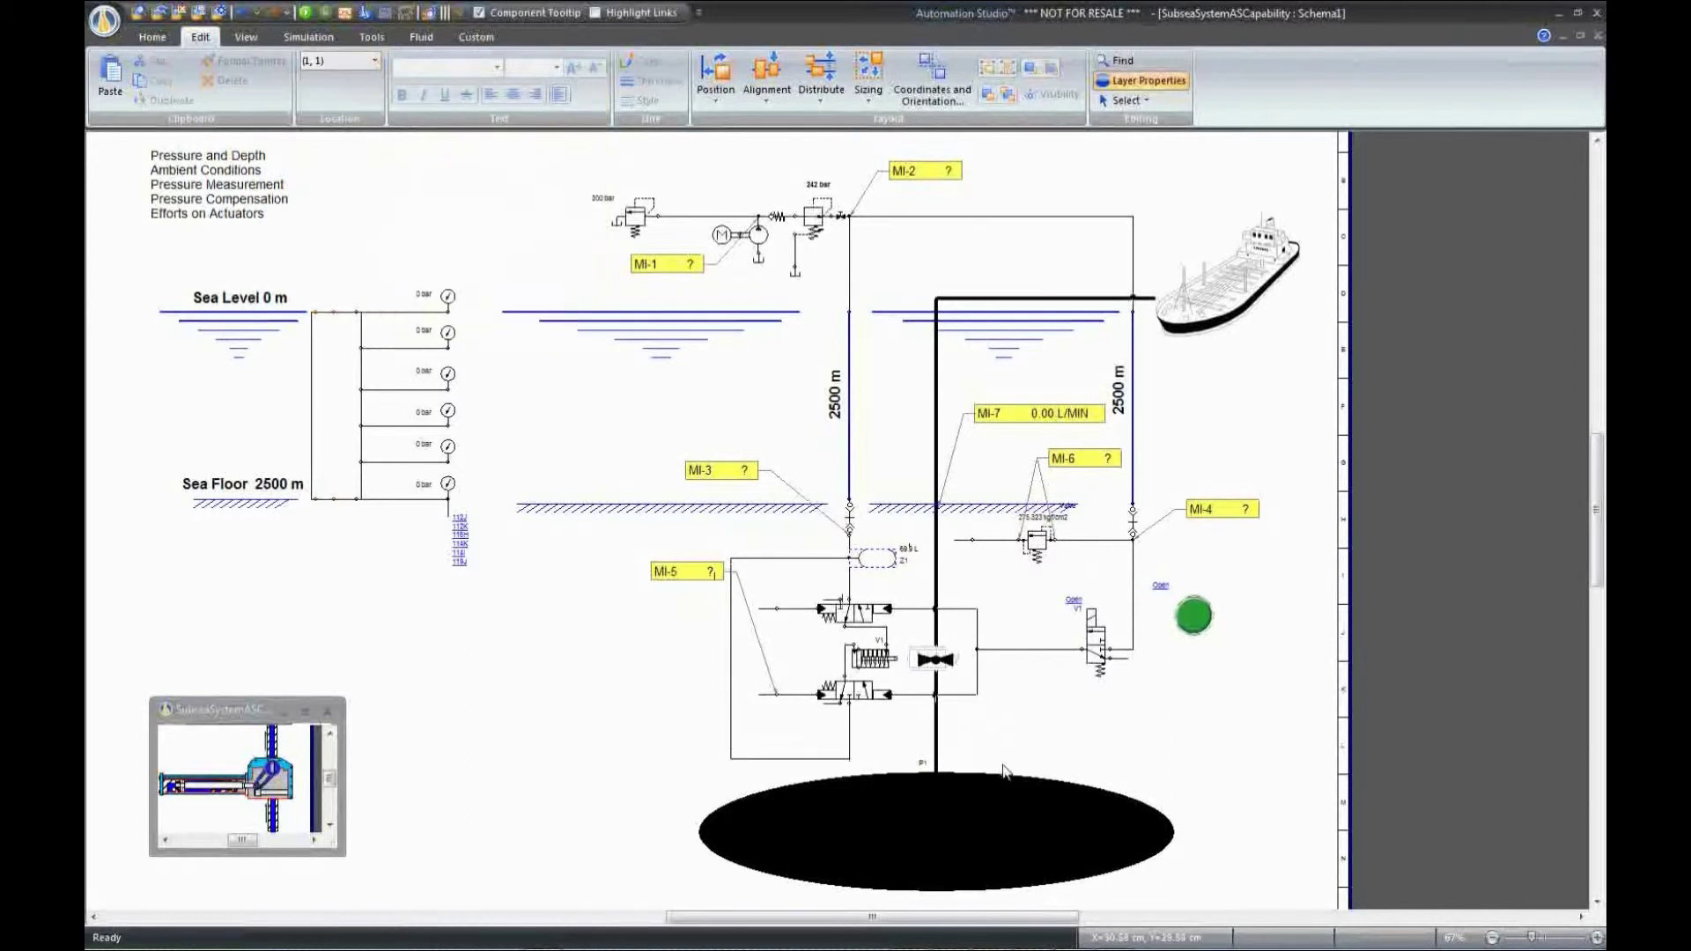
left_click(1039, 546, "ctrl")
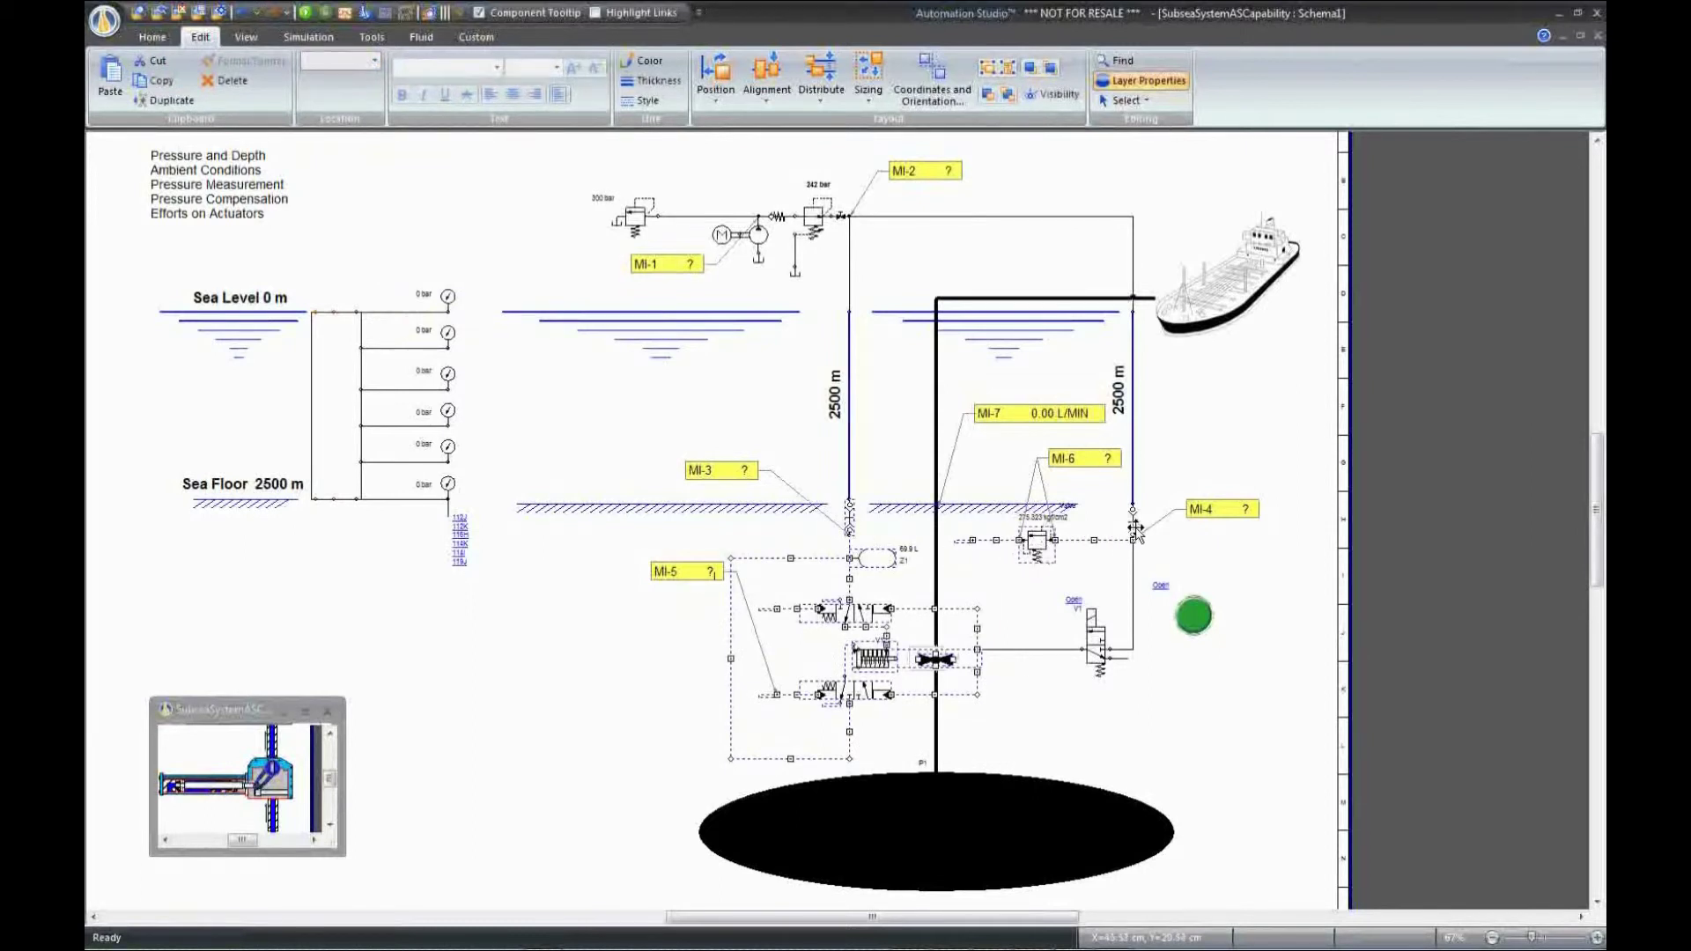
left_click(1111, 638, "ctrl")
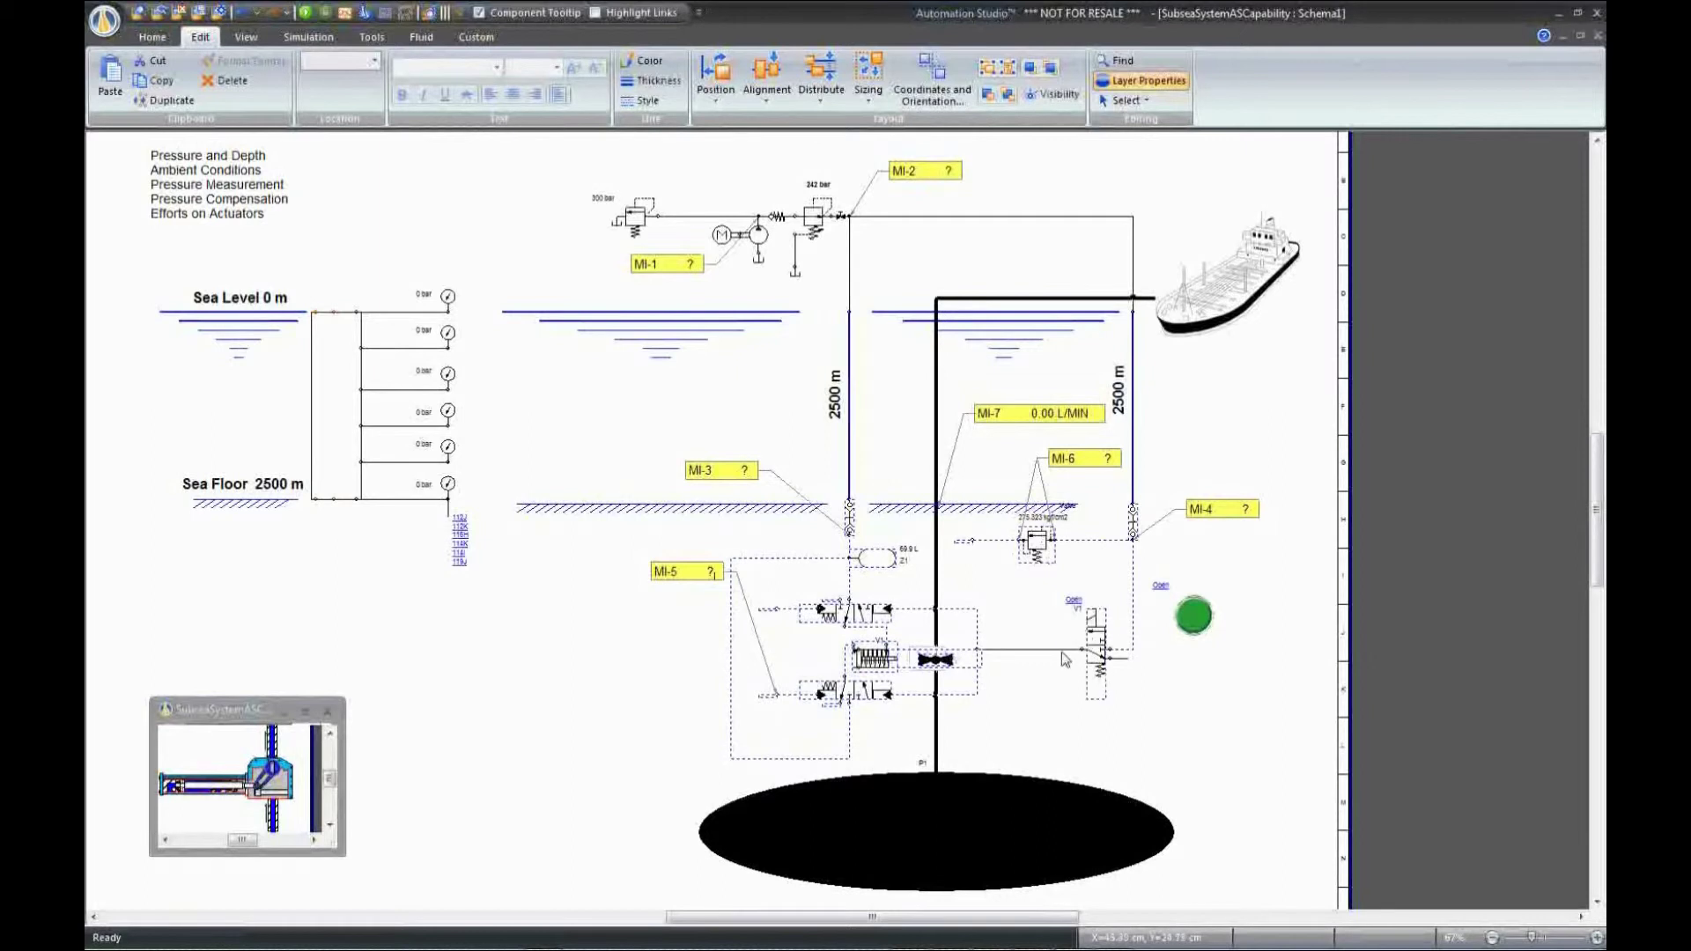
mouse_move(1155, 685)
left_mouse_down()
mouse_move(1106, 653)
mouse_move(1159, 685)
left_mouse_up()
left_click(374, 60)
left_click(357, 103)
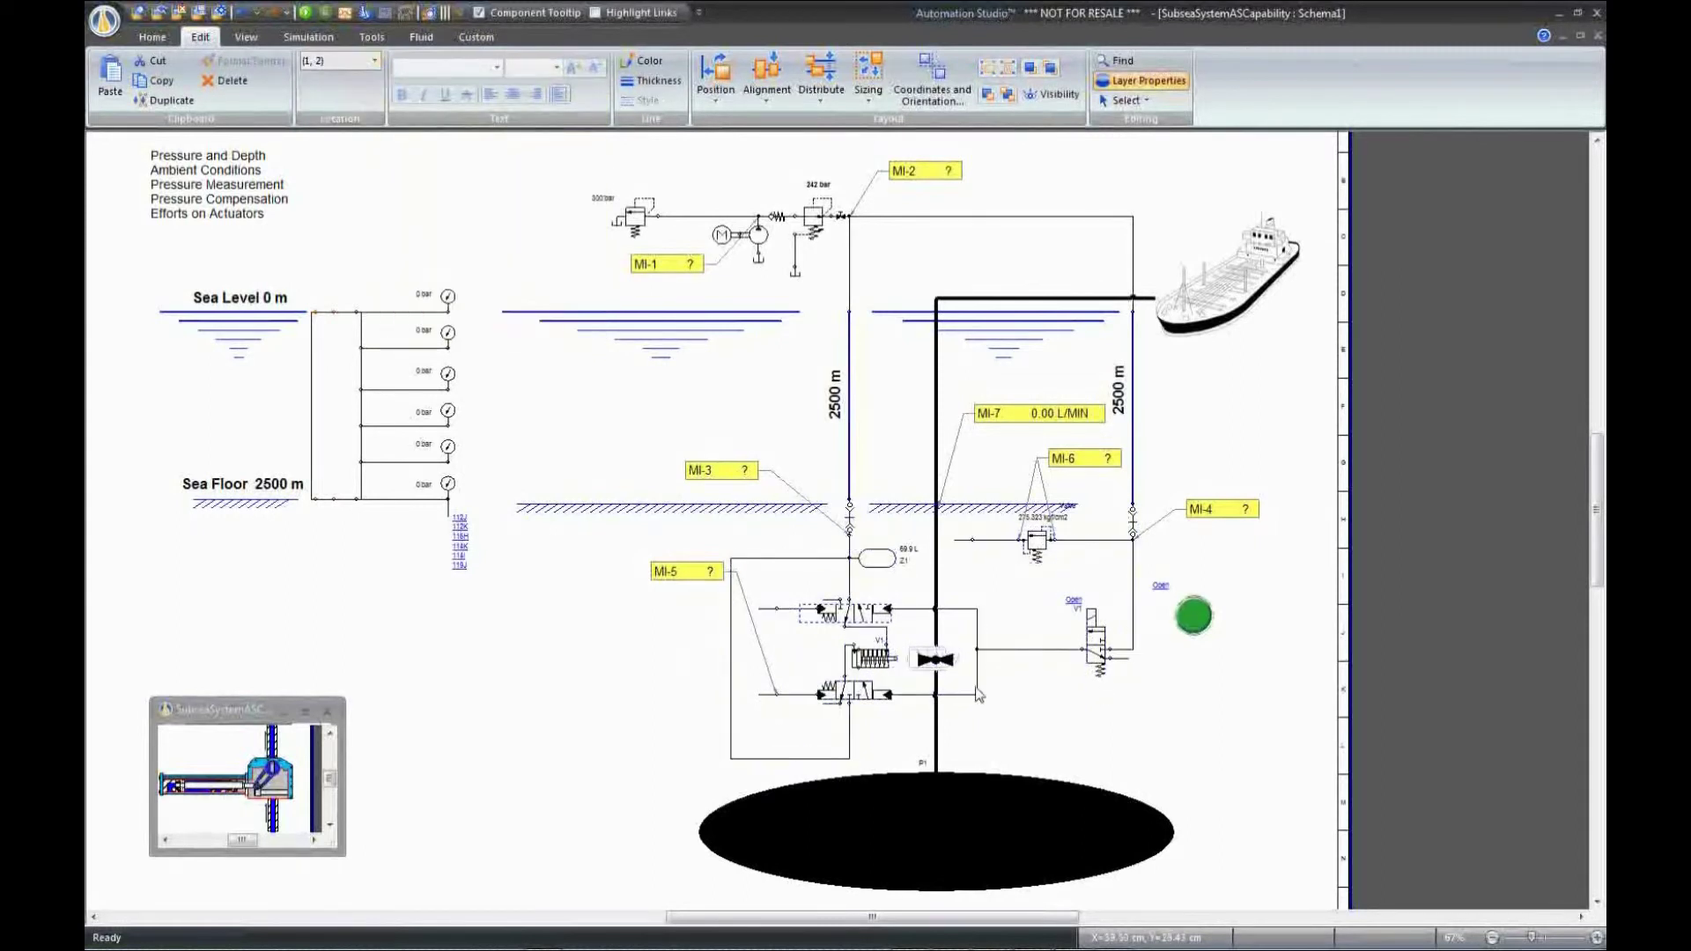
left_click(306, 13)
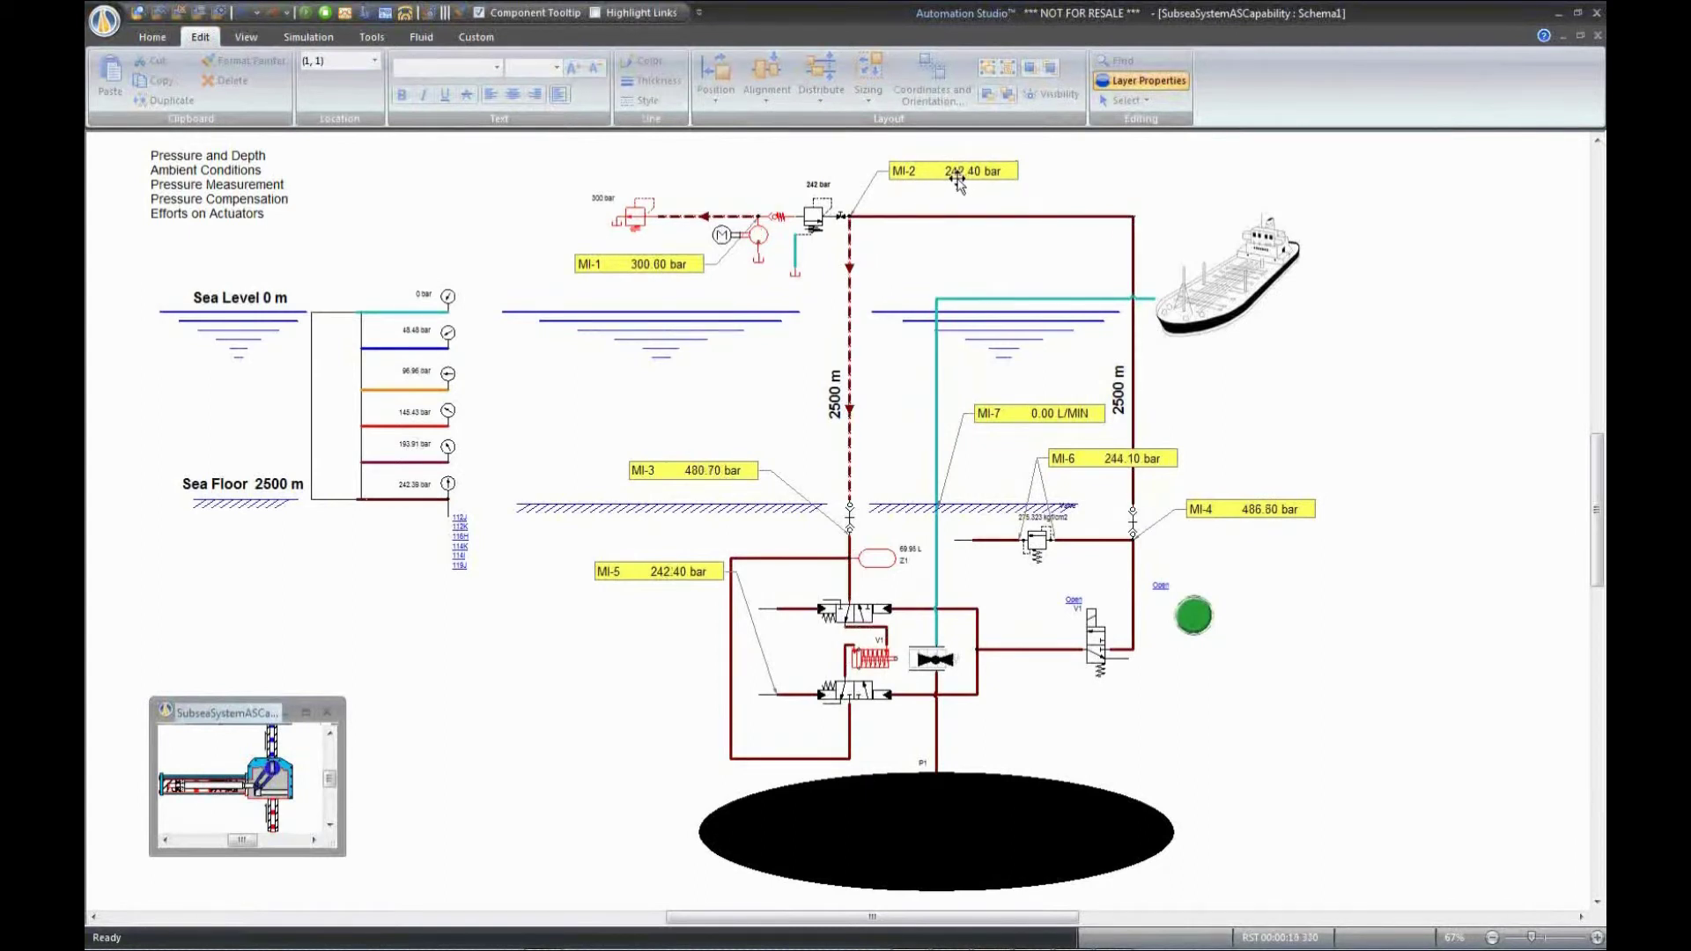
- Pick the measuring instrument from the Simulation tab and probe the 96.96 bar depth line
scroll(1231, 462, "up", 2)
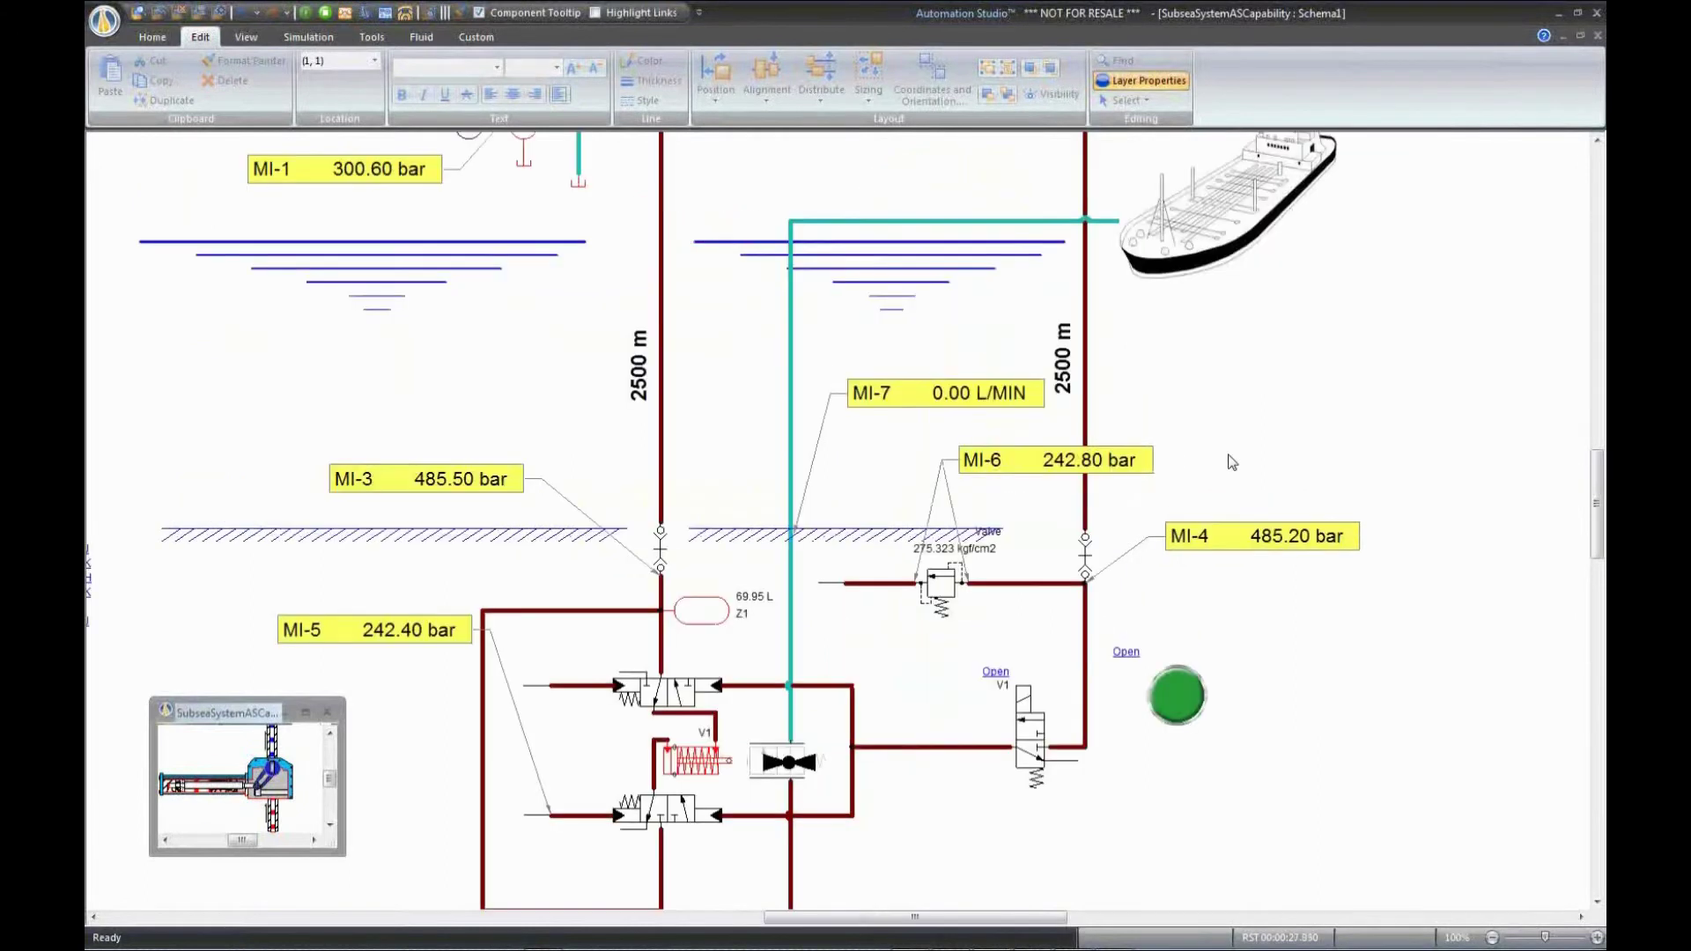
scroll(1231, 462, "down", 2)
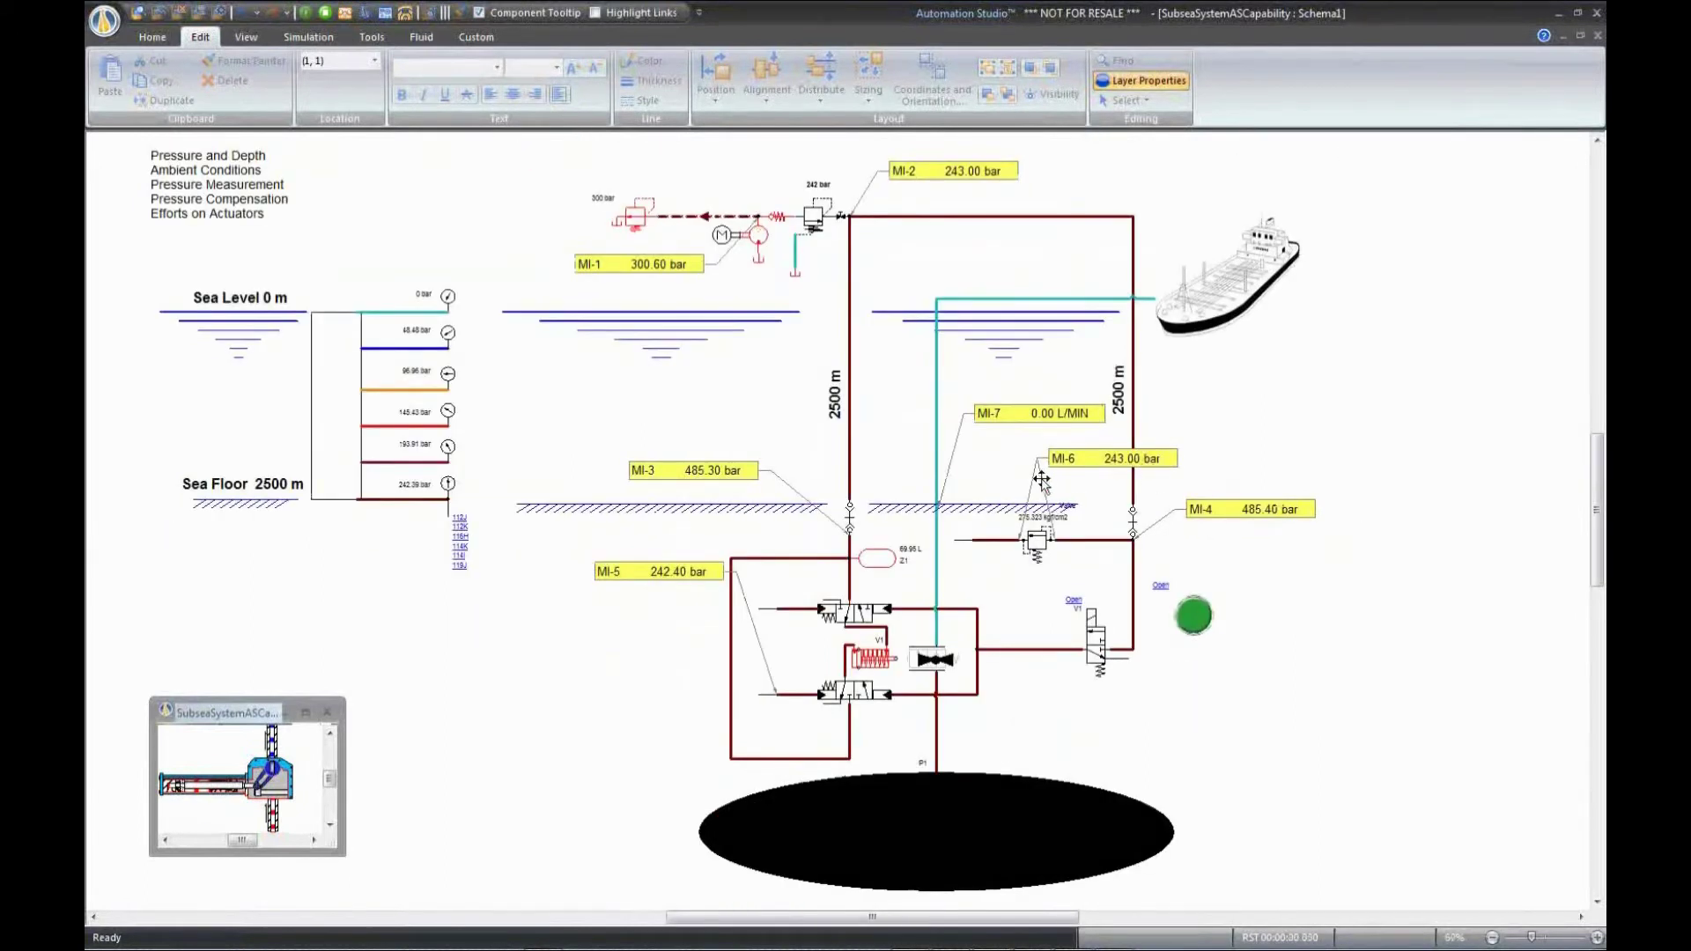
left_click(308, 37)
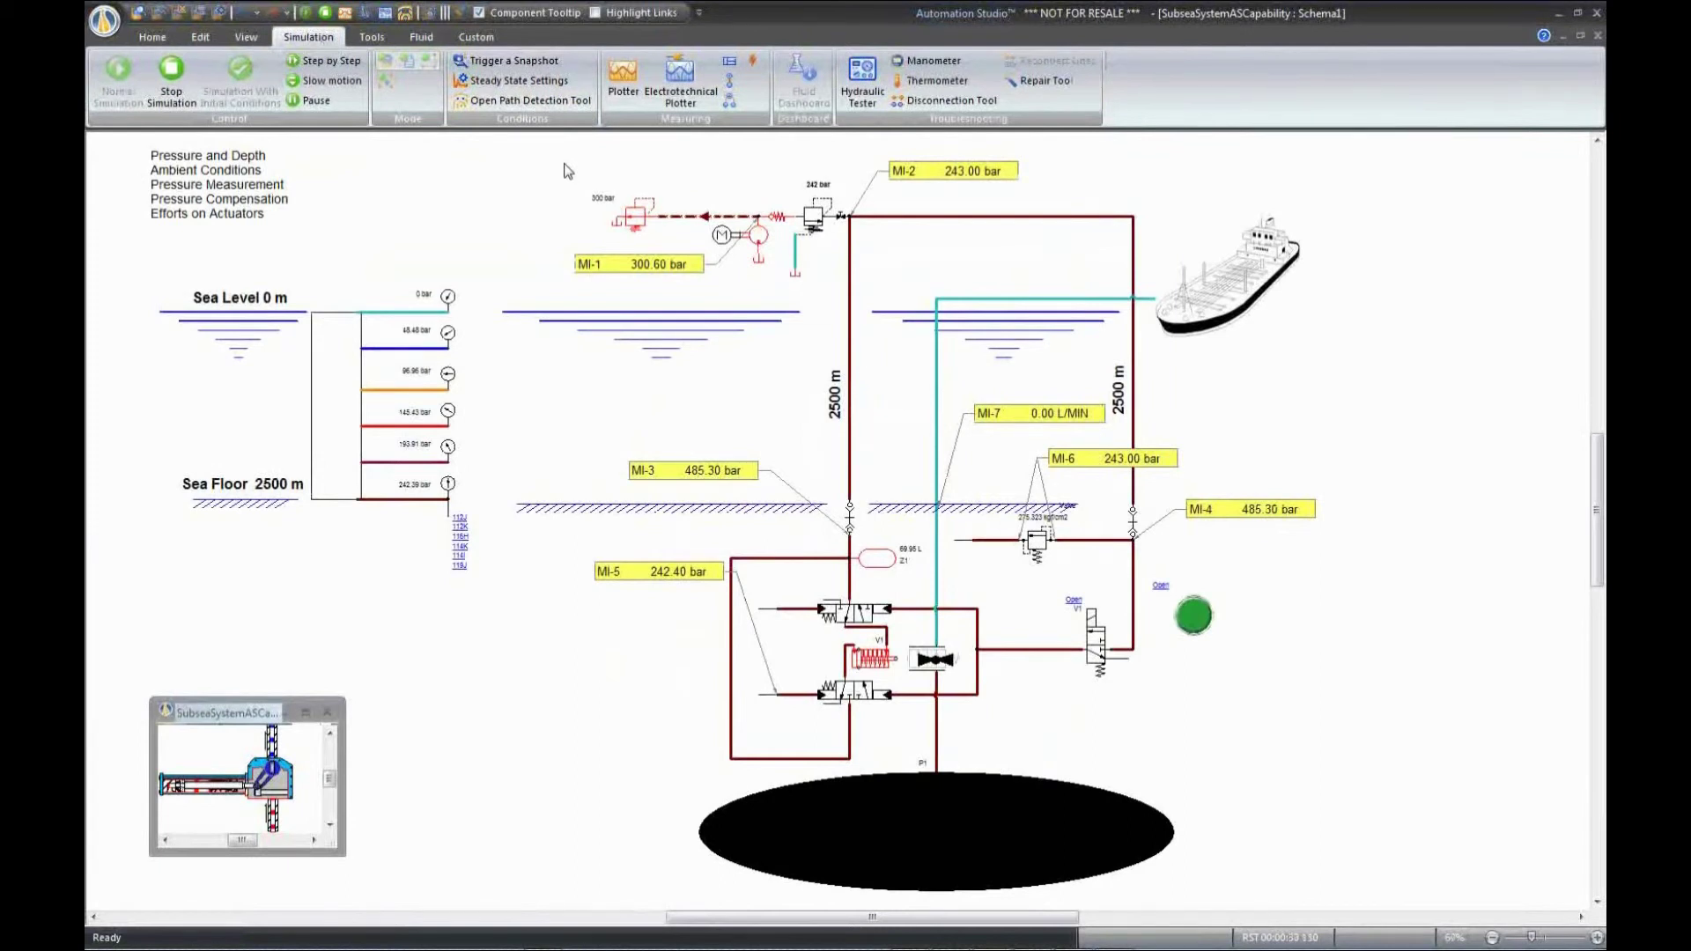
left_click(730, 101)
left_click(459, 384)
- Finish MI-9 on the 193.91 bar line and confirm its differential-pressure Recorder
left_click(450, 463)
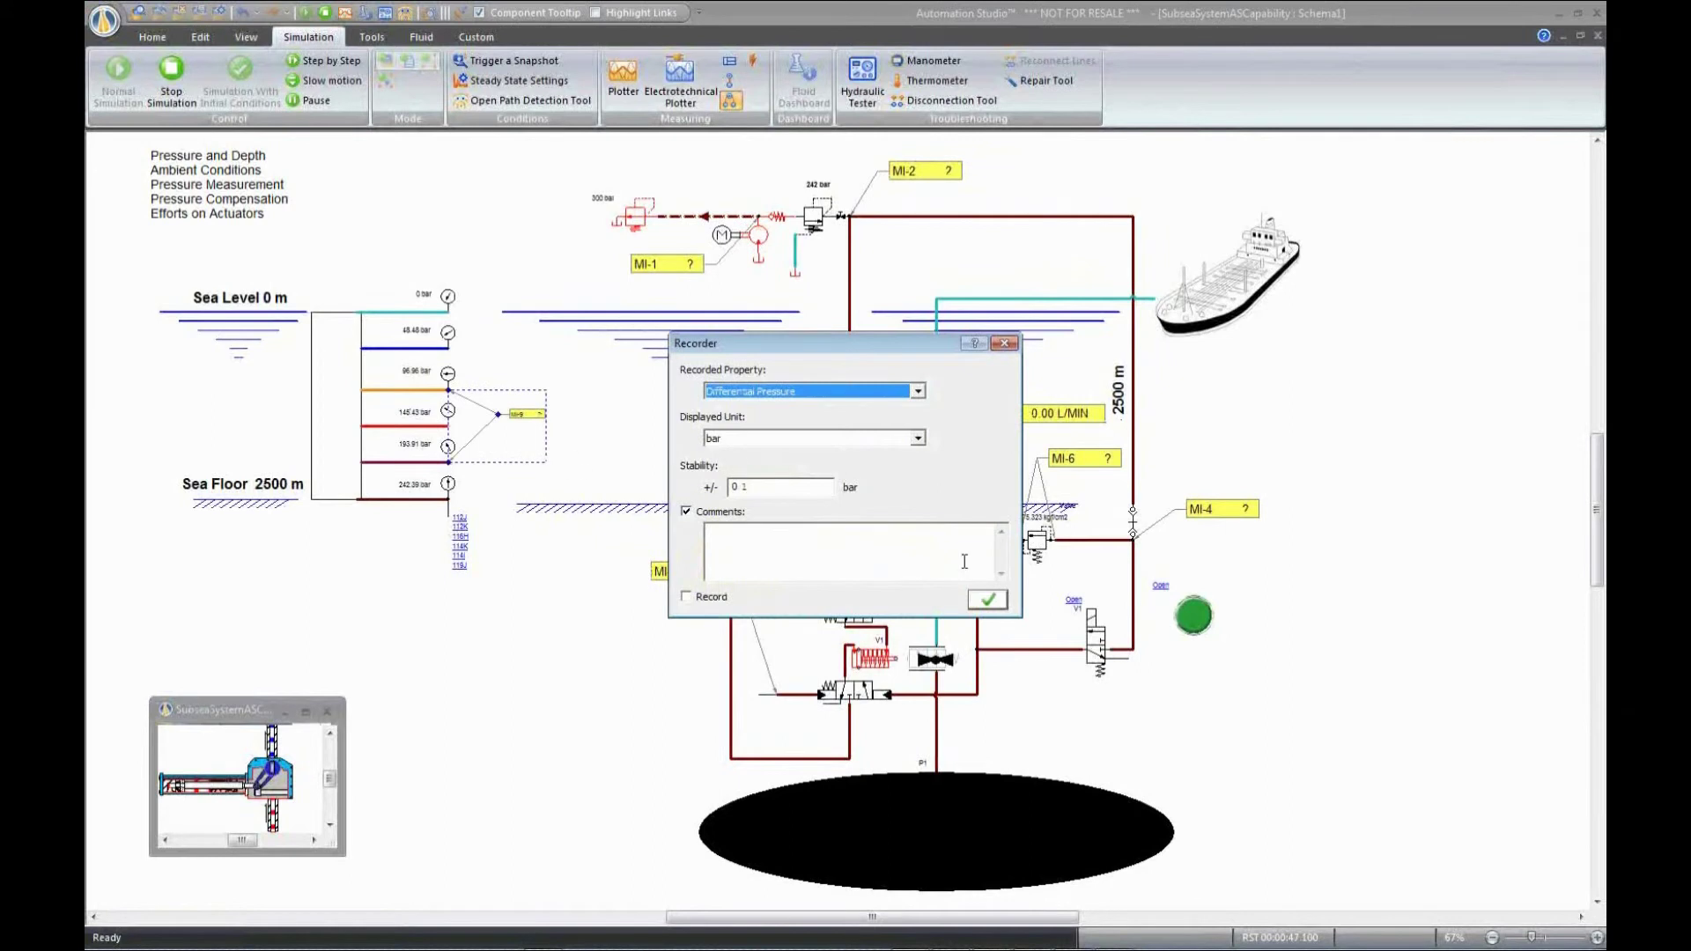
left_click(988, 600)
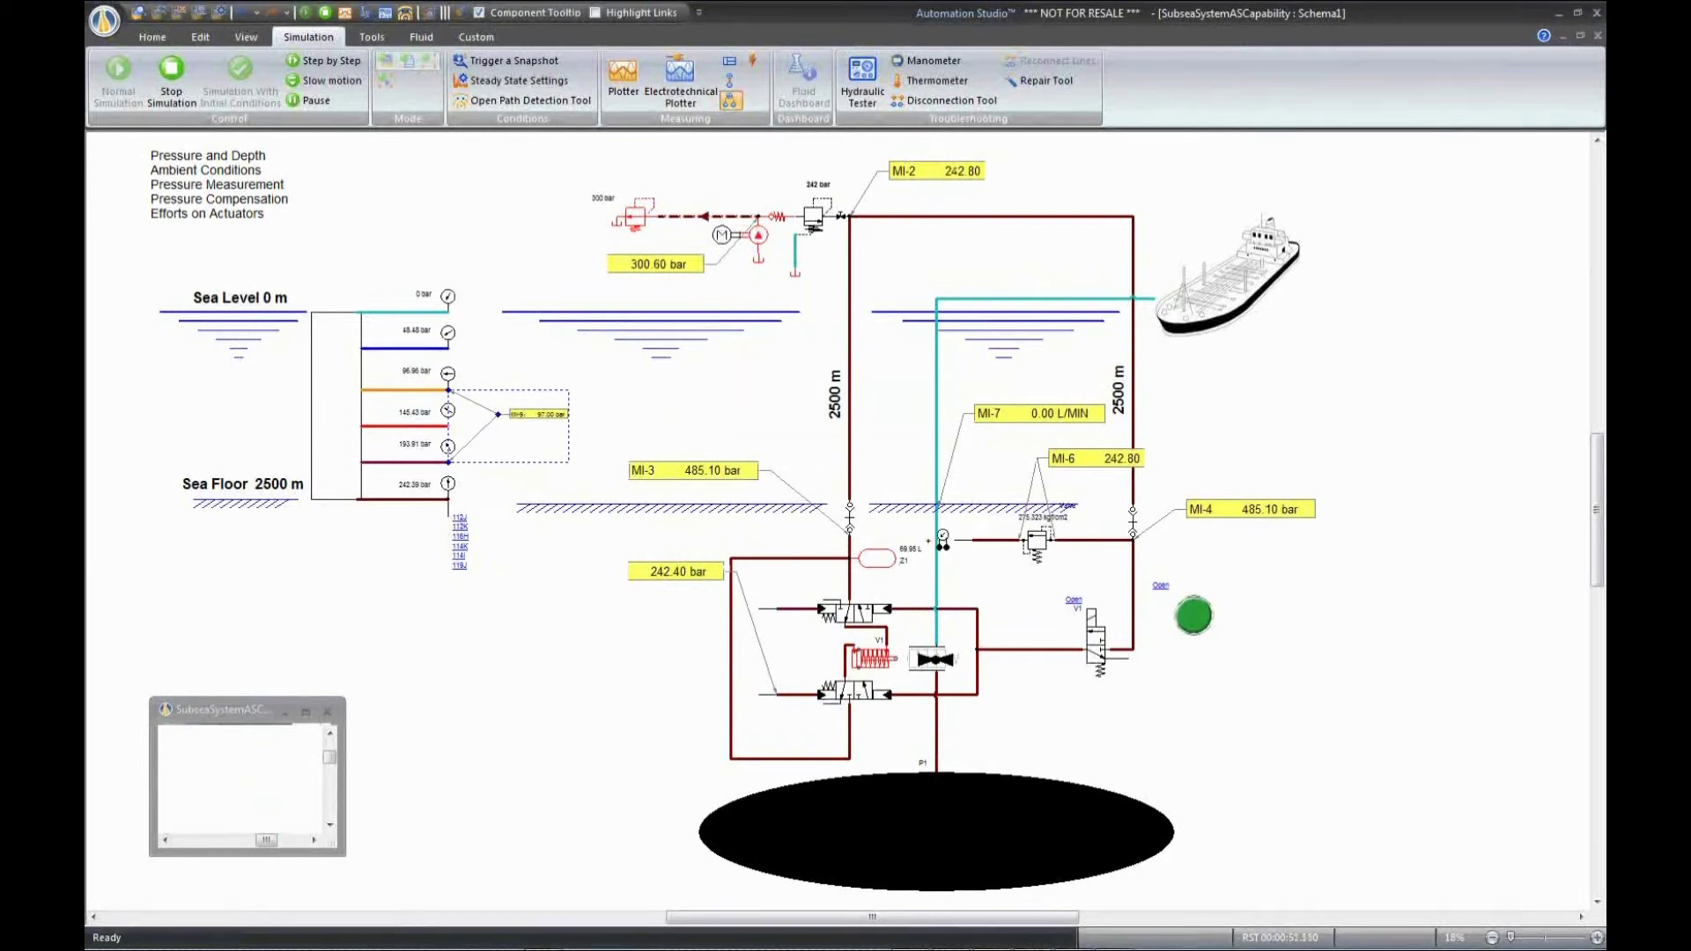
left_click(1297, 655)
scroll(1023, 586, "up", 5)
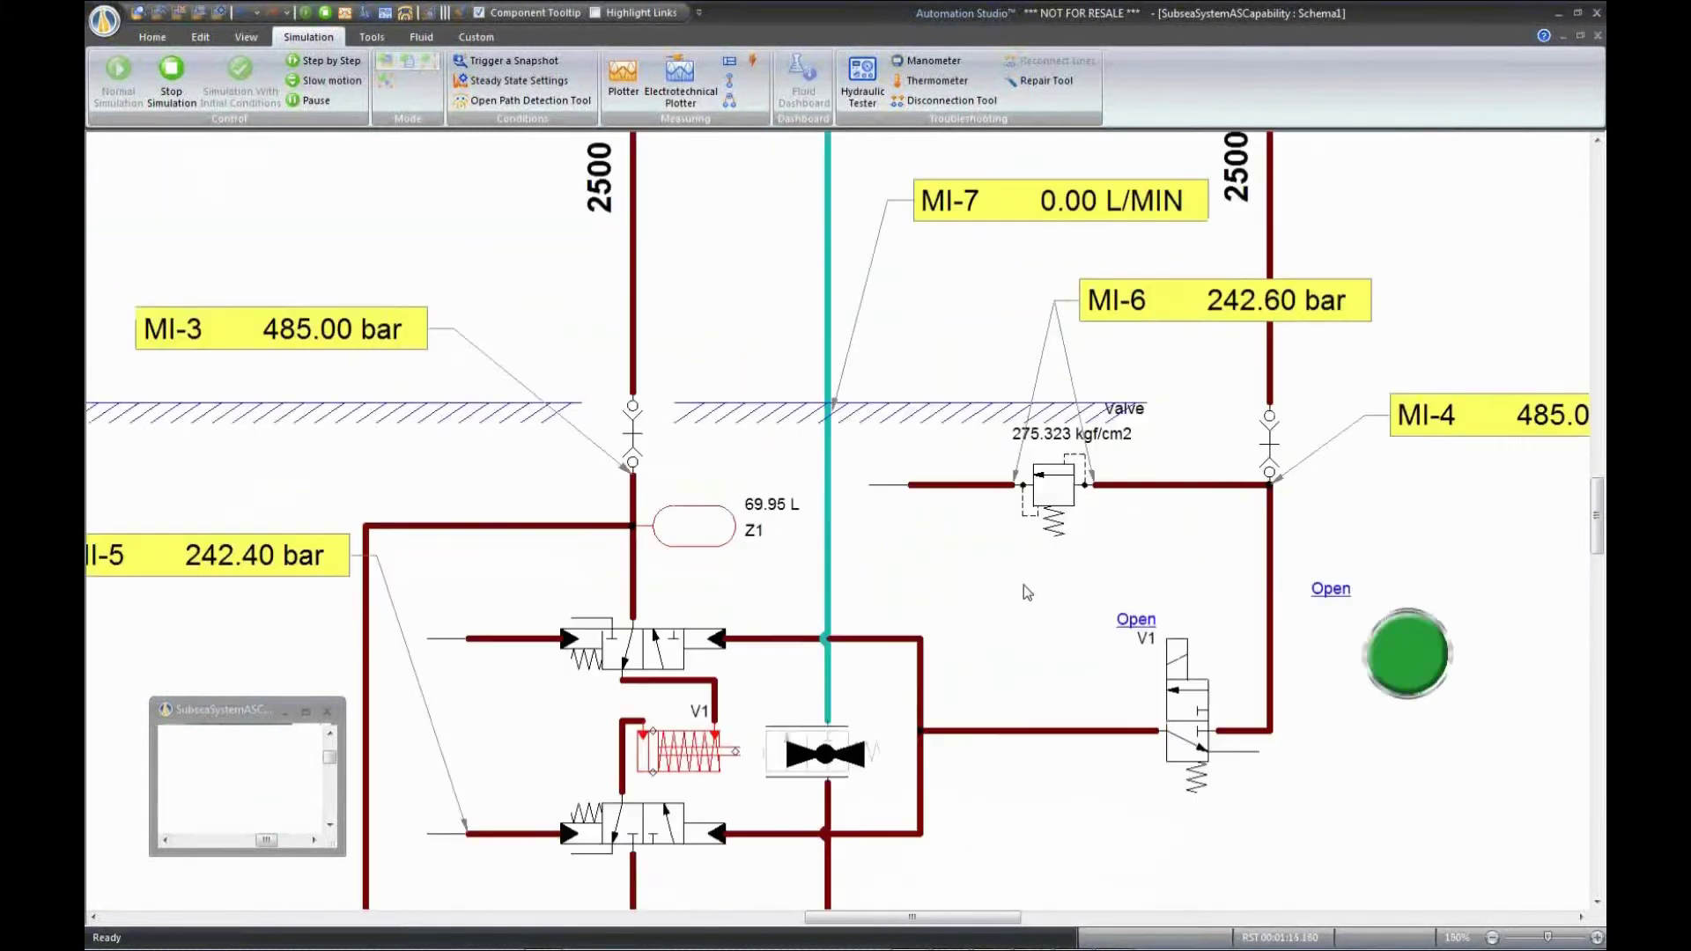
scroll(1023, 586, "up", 3)
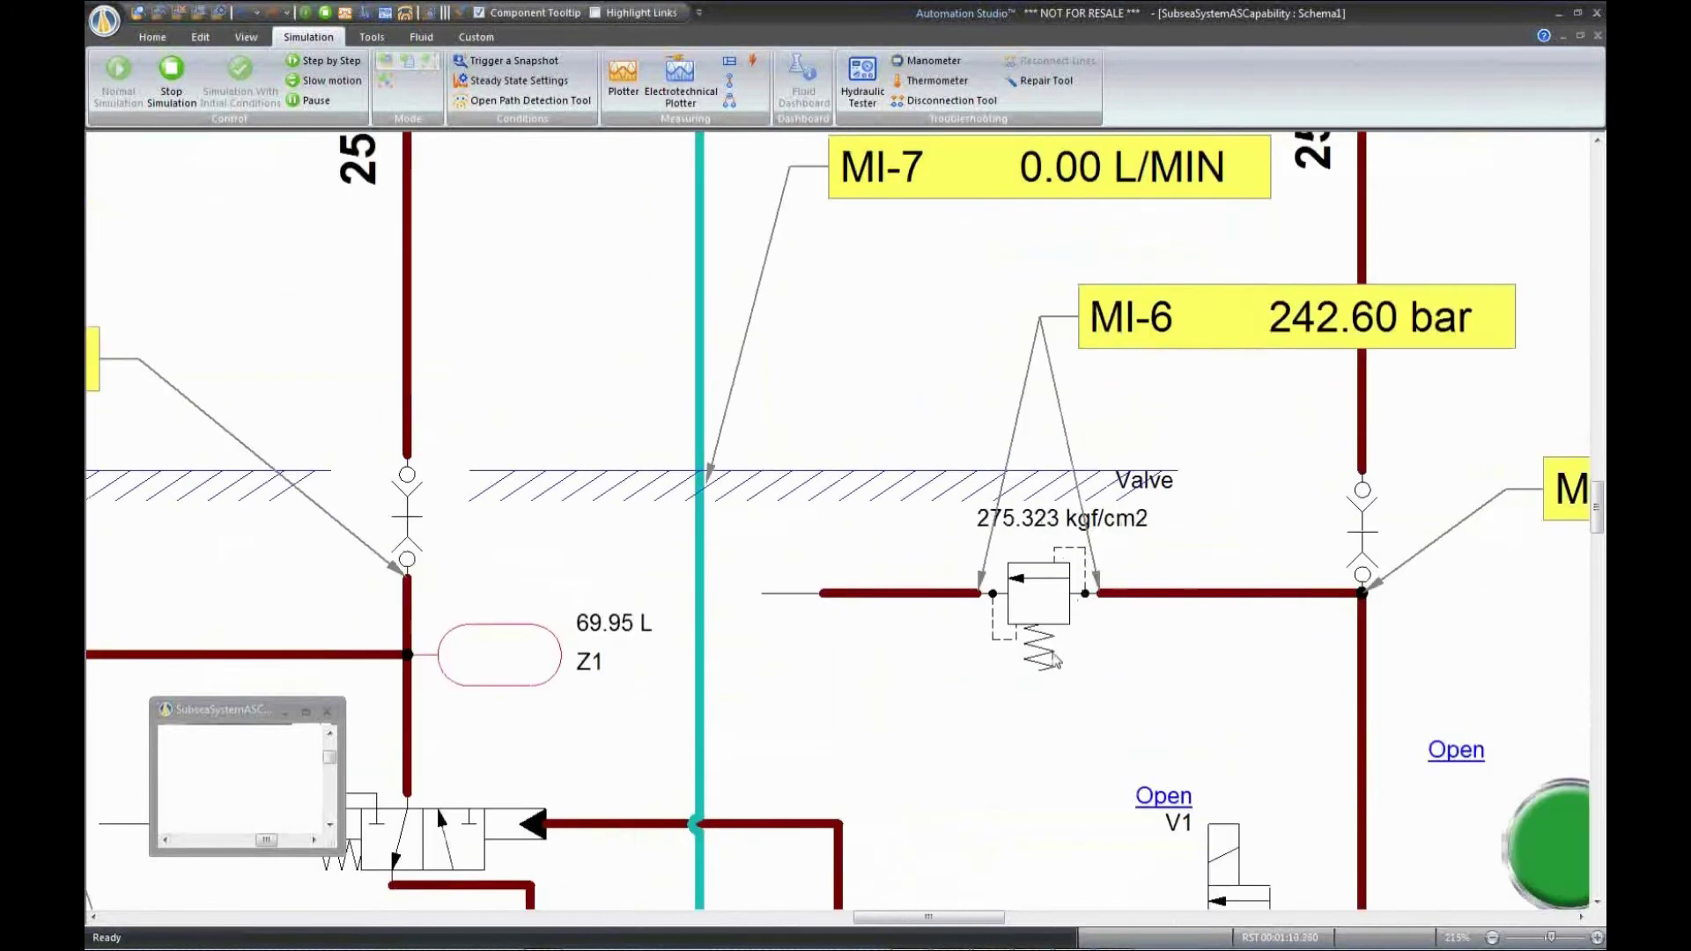
- Attach pressure instrument MI-11 to the relief valve's inlet and confirm its Recorder
left_click(997, 622)
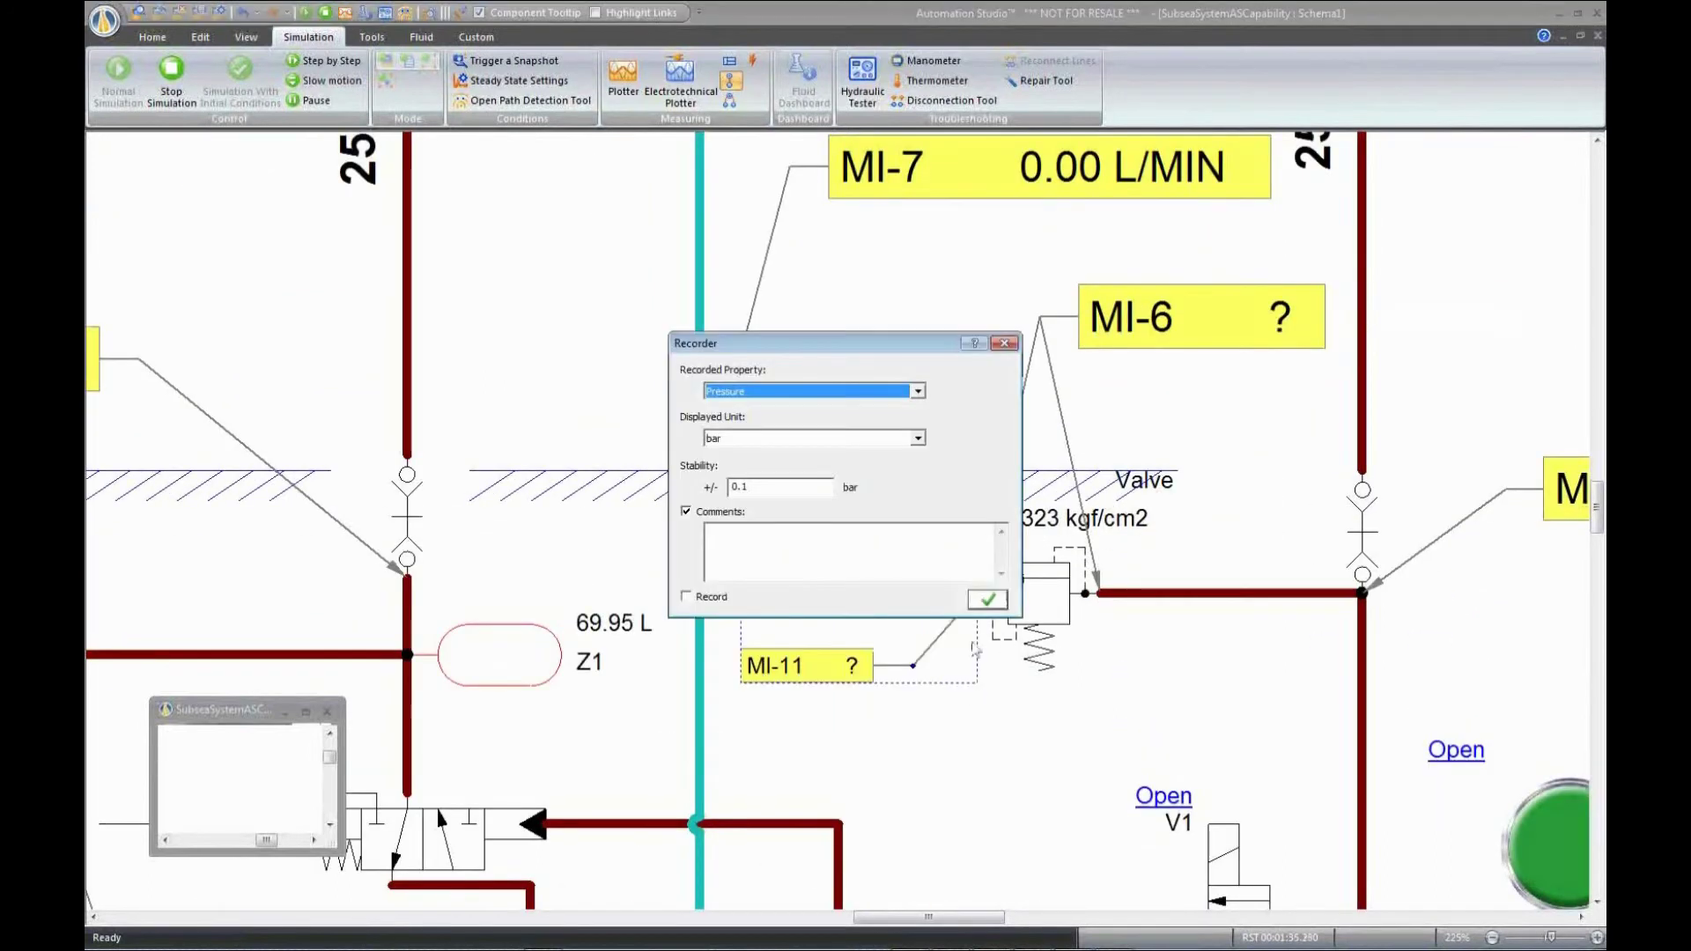
left_click(987, 600)
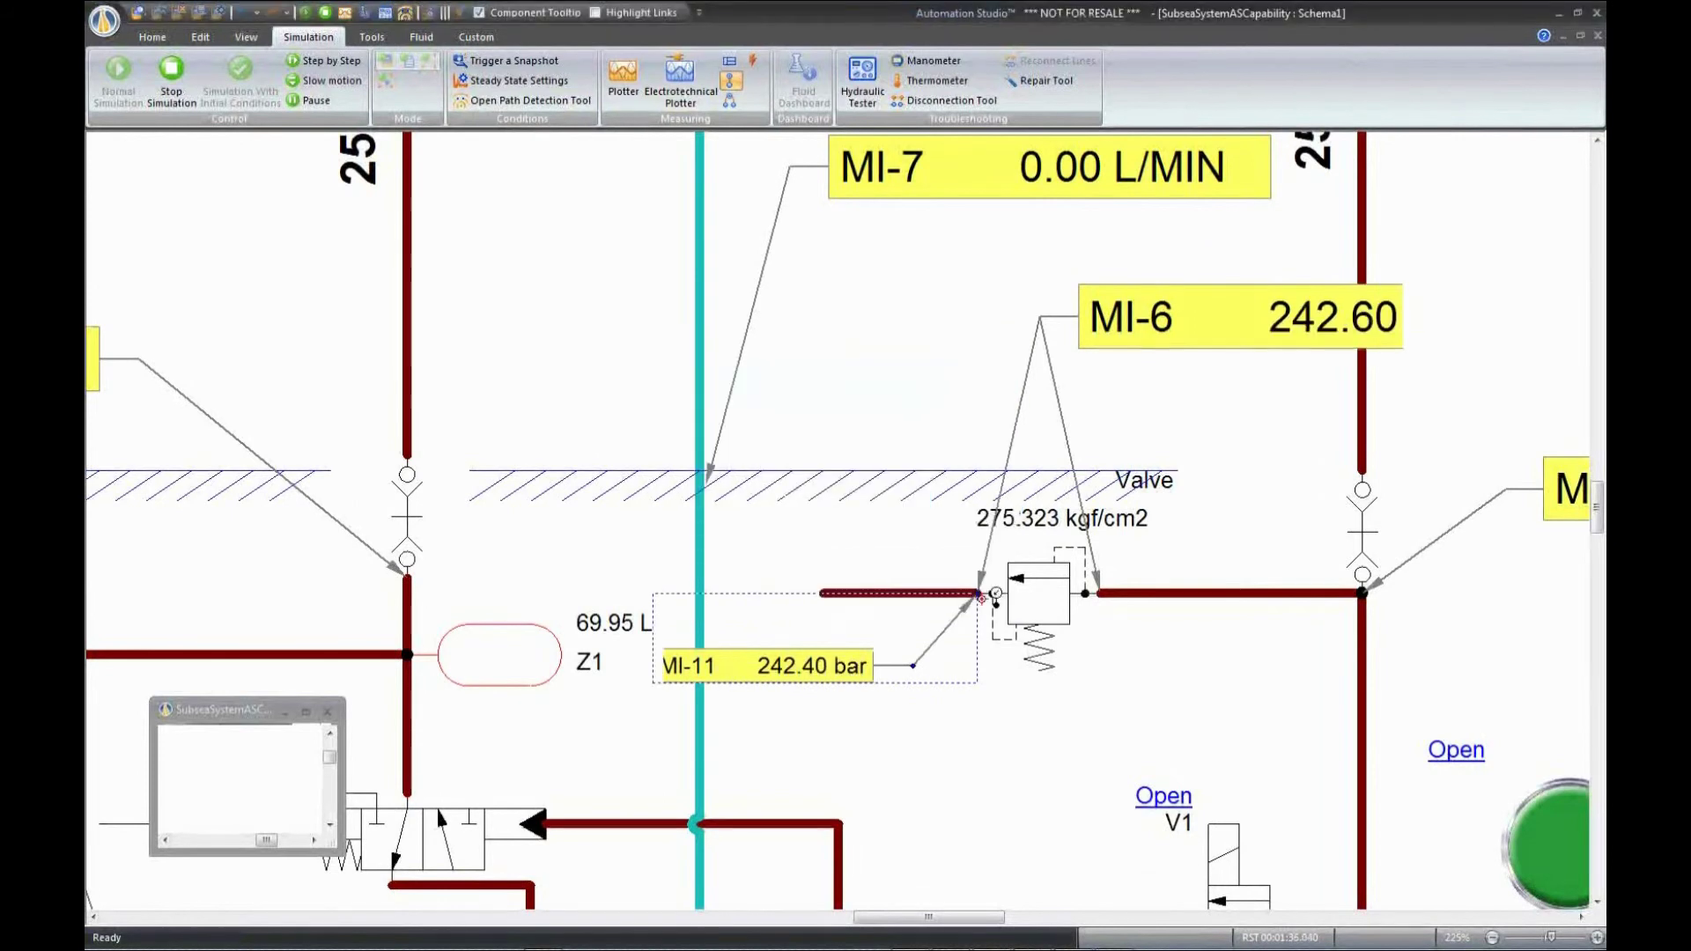
scroll(1052, 608, "down", 3)
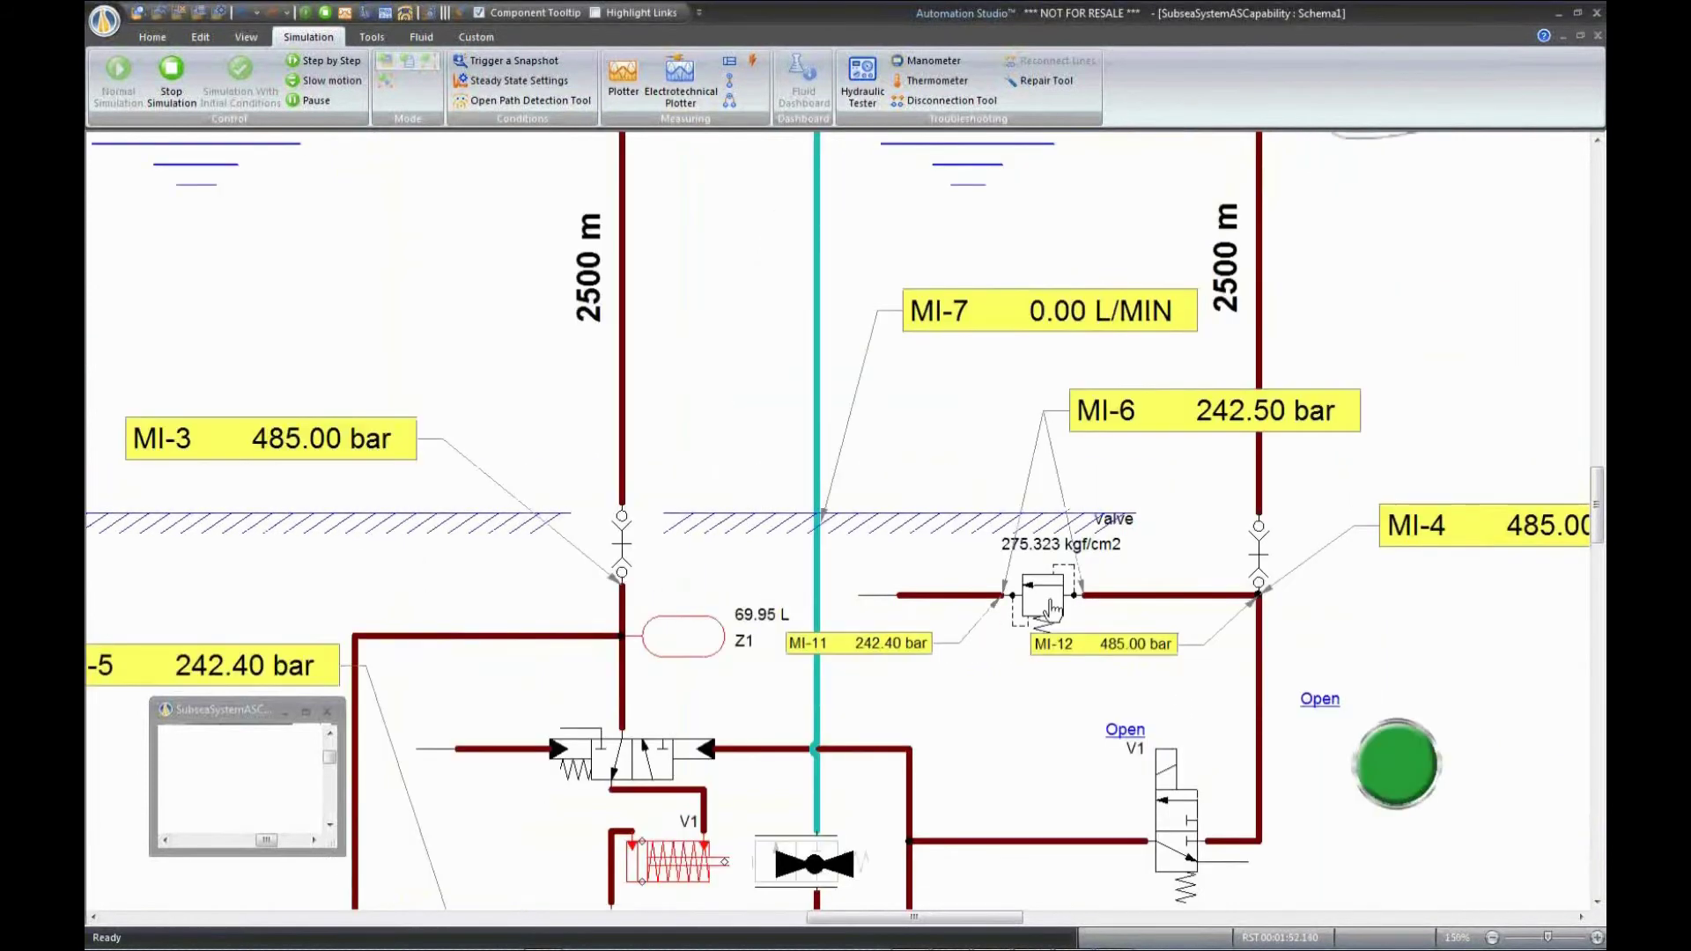
scroll(1053, 607, "down", 2)
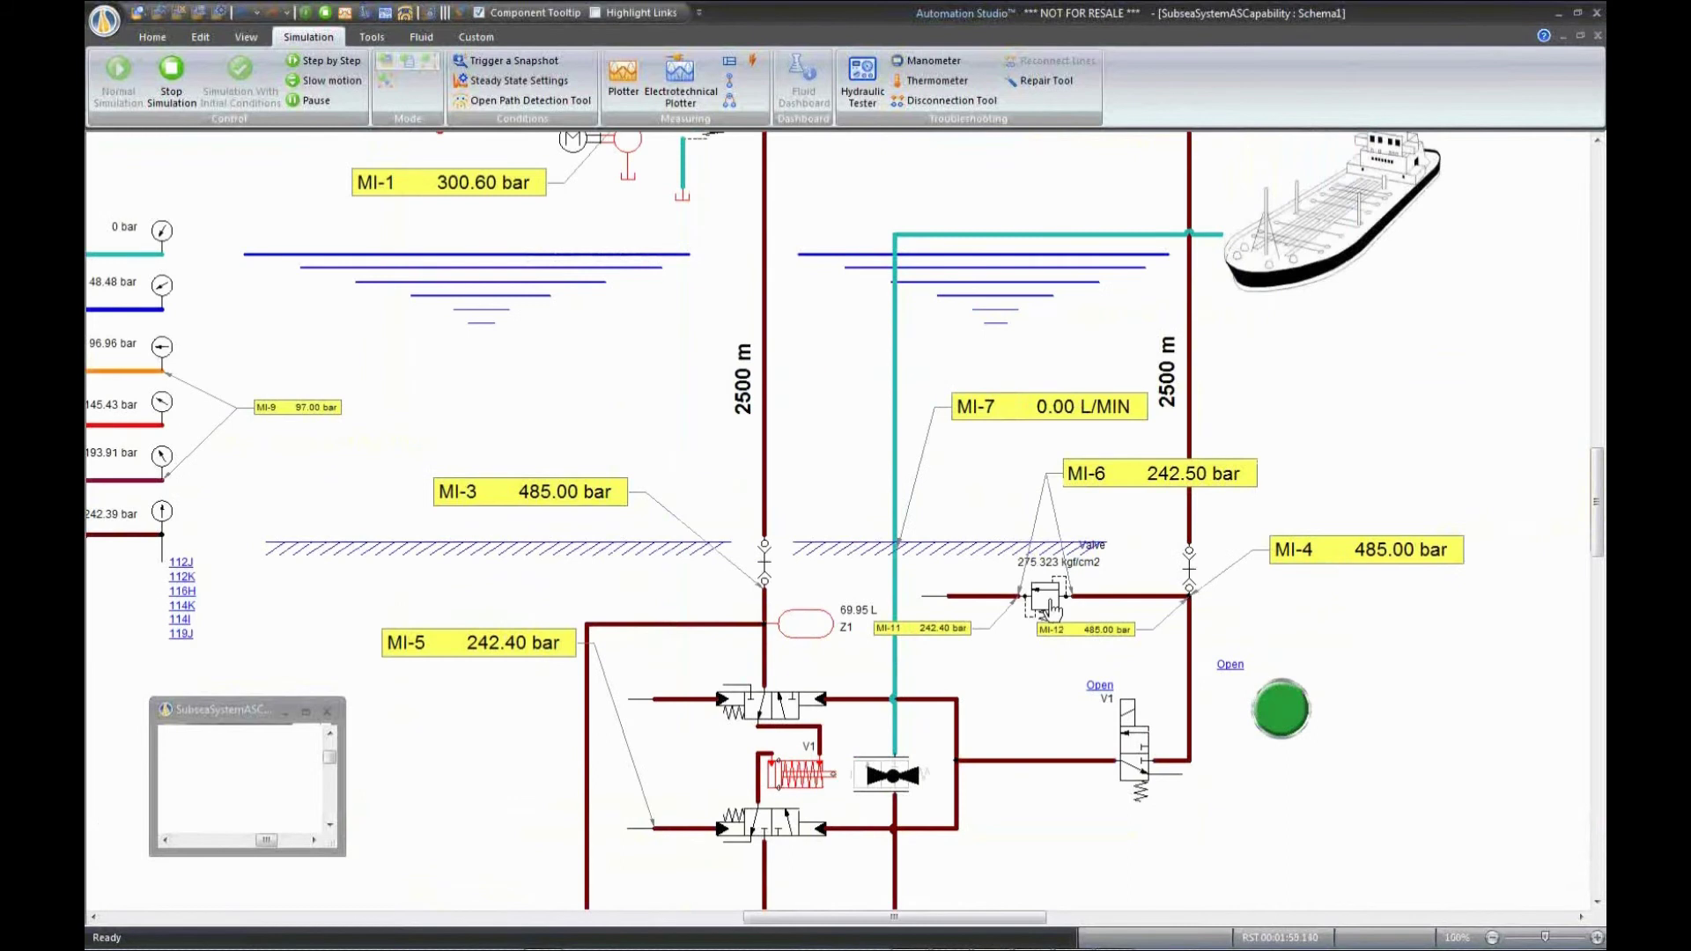
- Enter 400 as the valve's cracking pressure in its Setting box
left_click(1052, 607)
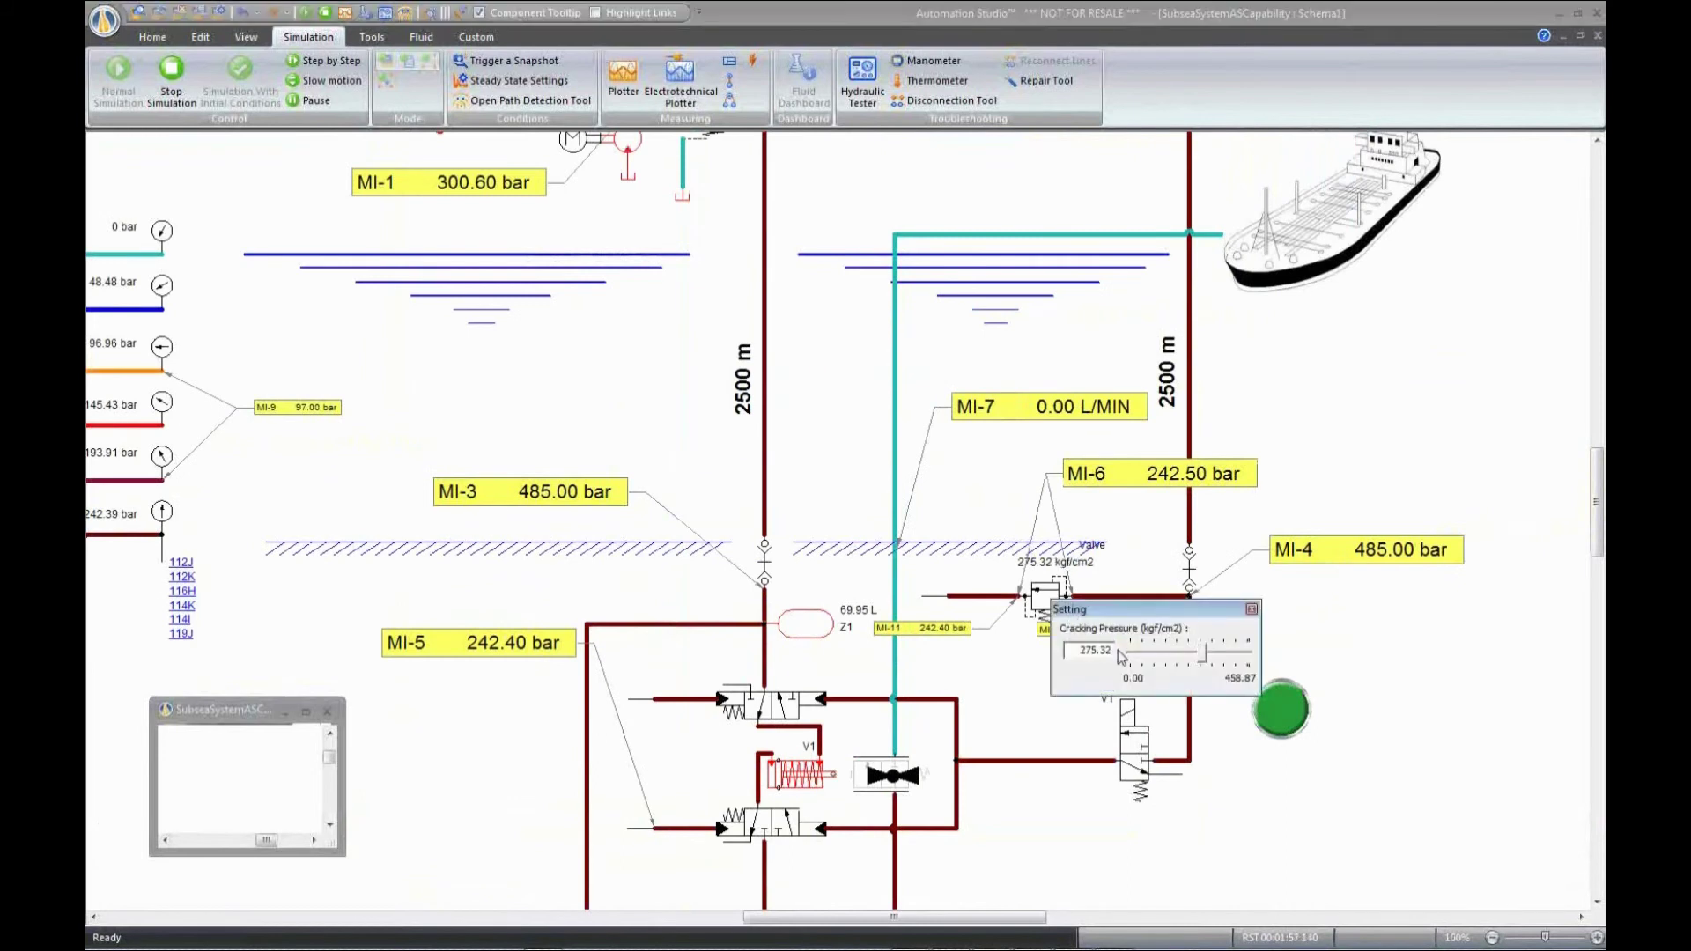
key("Tab")
type("4")
type("00")
key("Return")
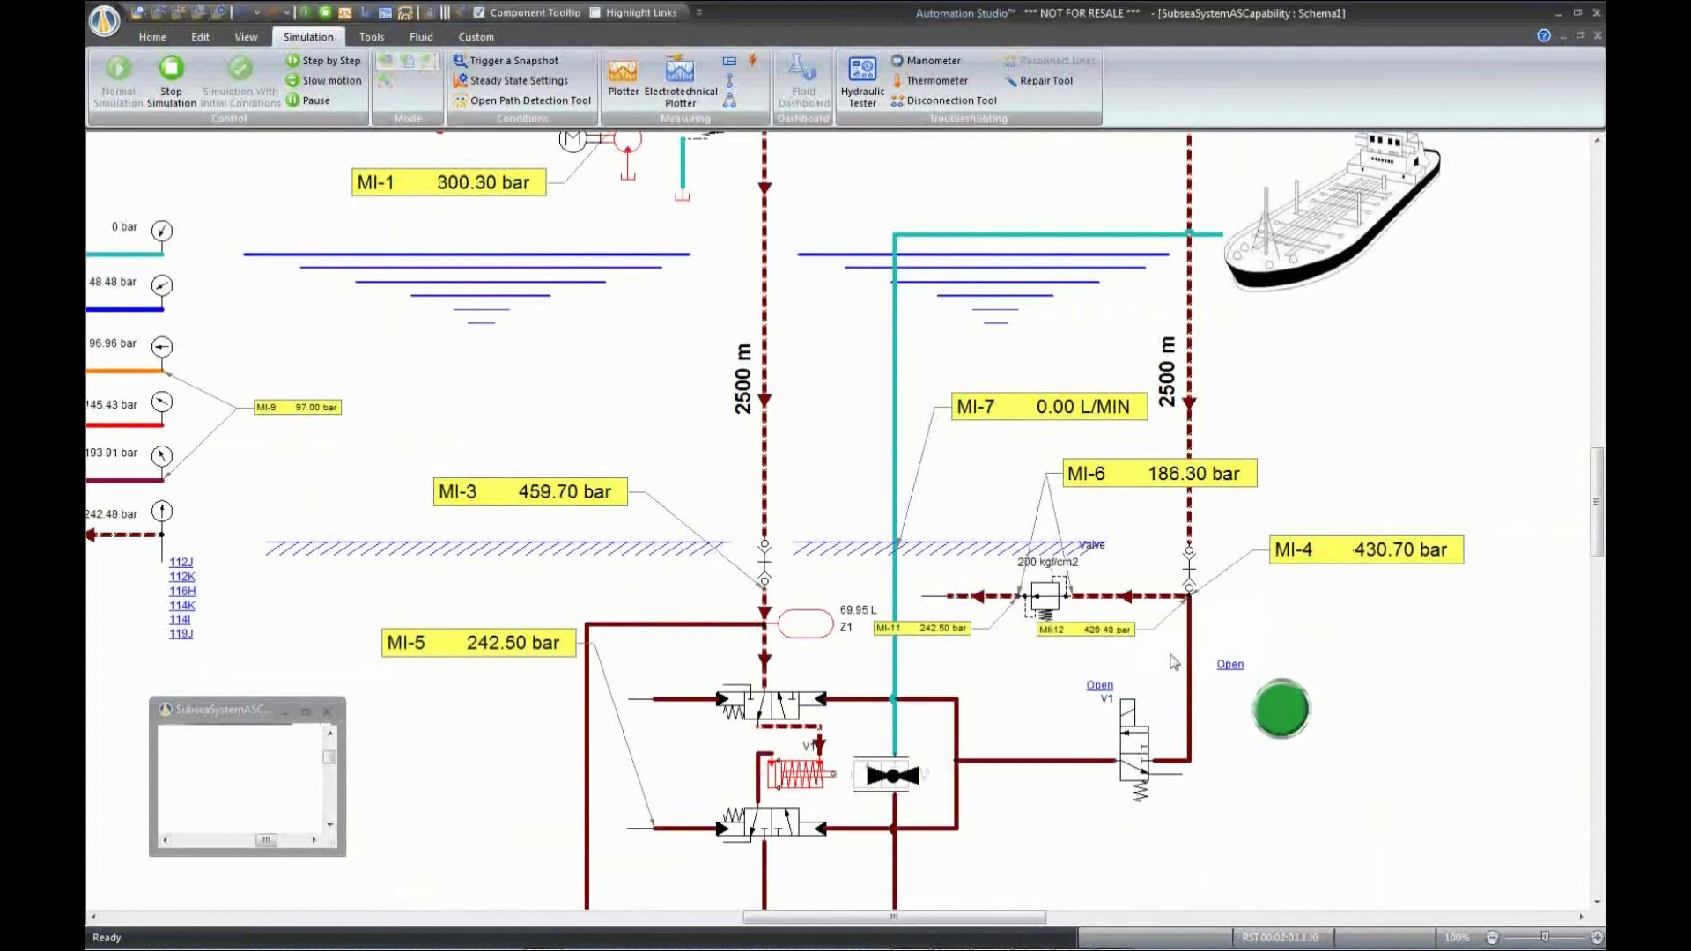
- Change the valve's cracking pressure from 200.00 to 270 and stop the simulation
left_click(1081, 521)
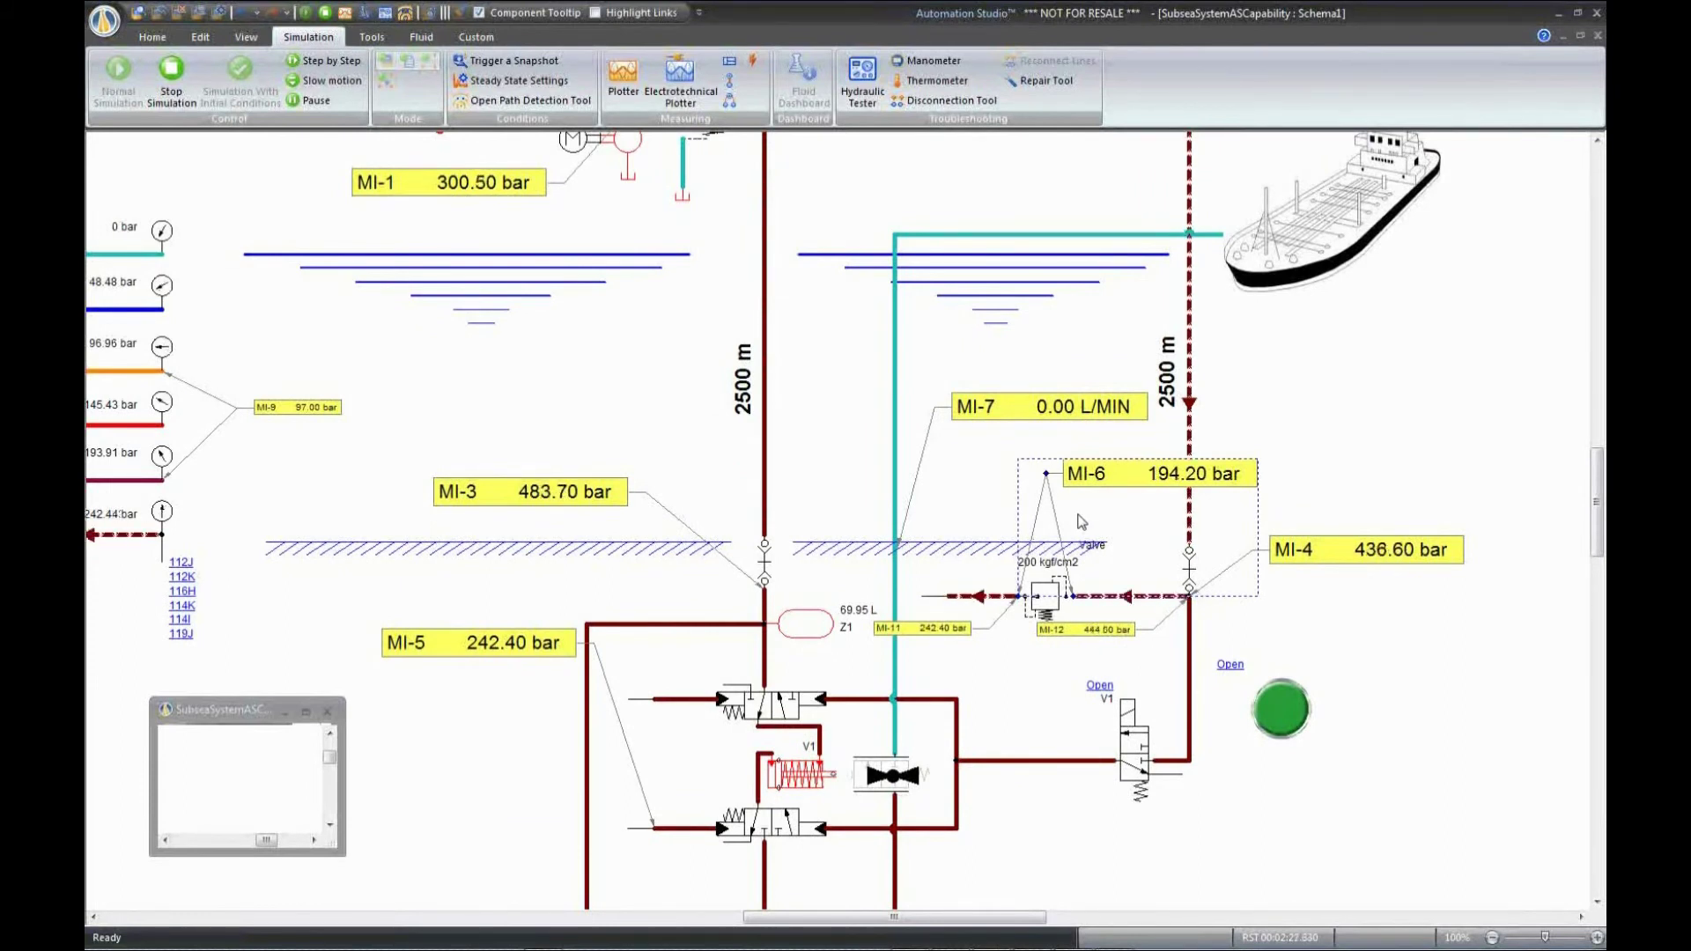
double_click(1050, 597)
double_click(1092, 647)
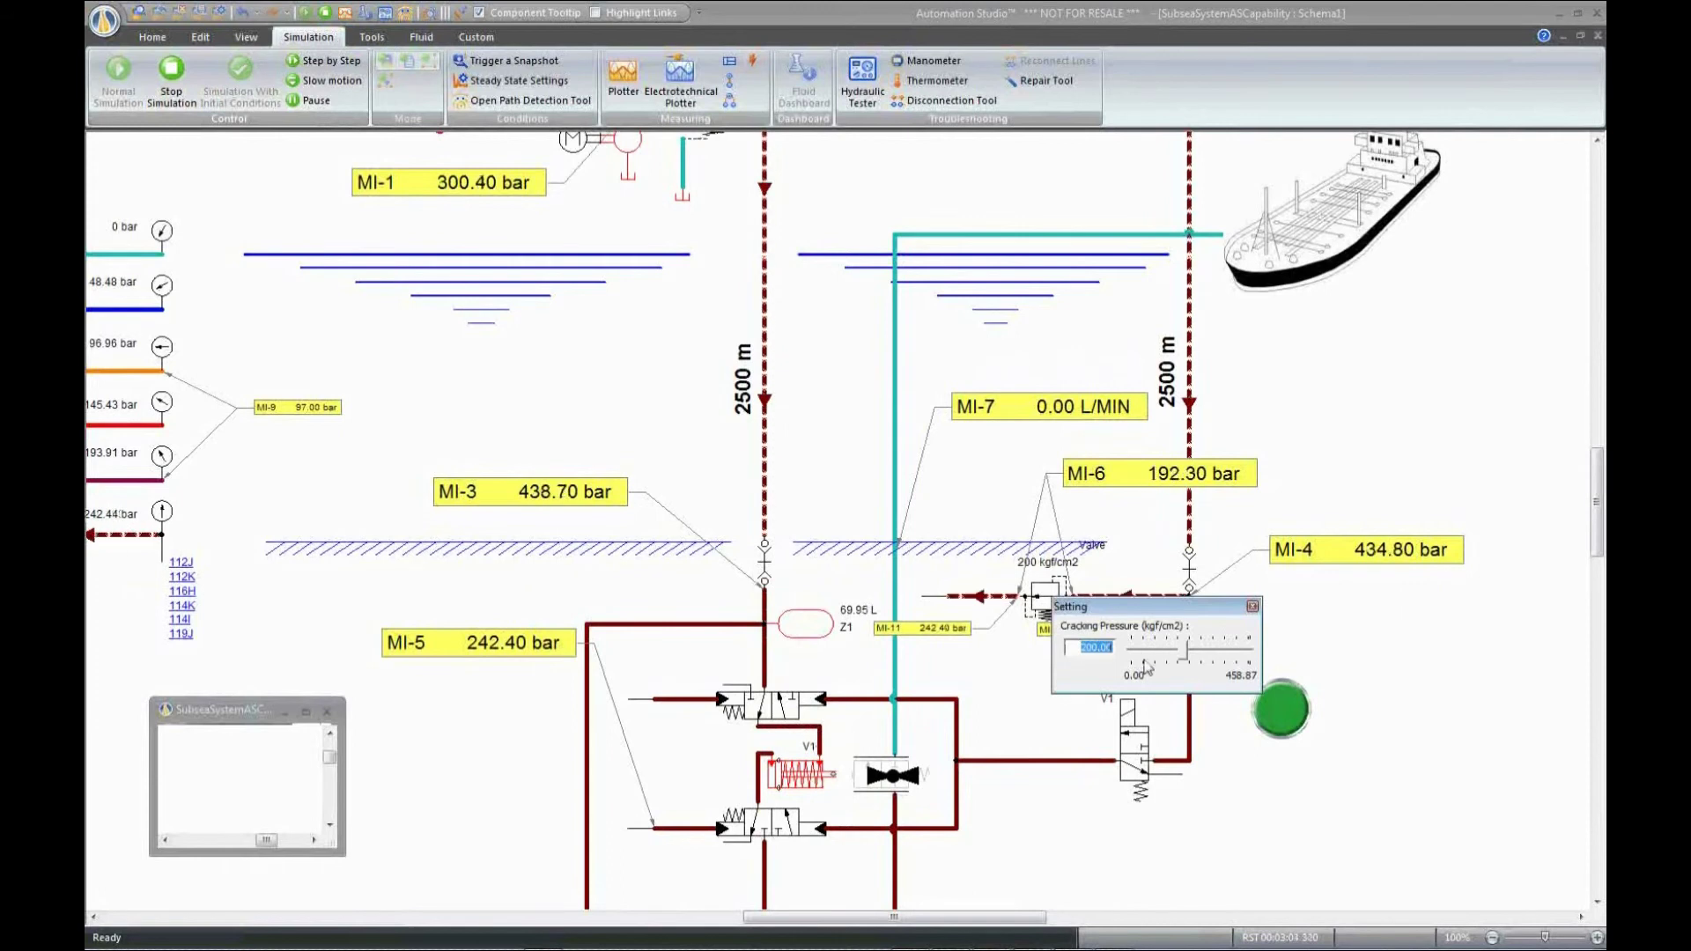
type("270")
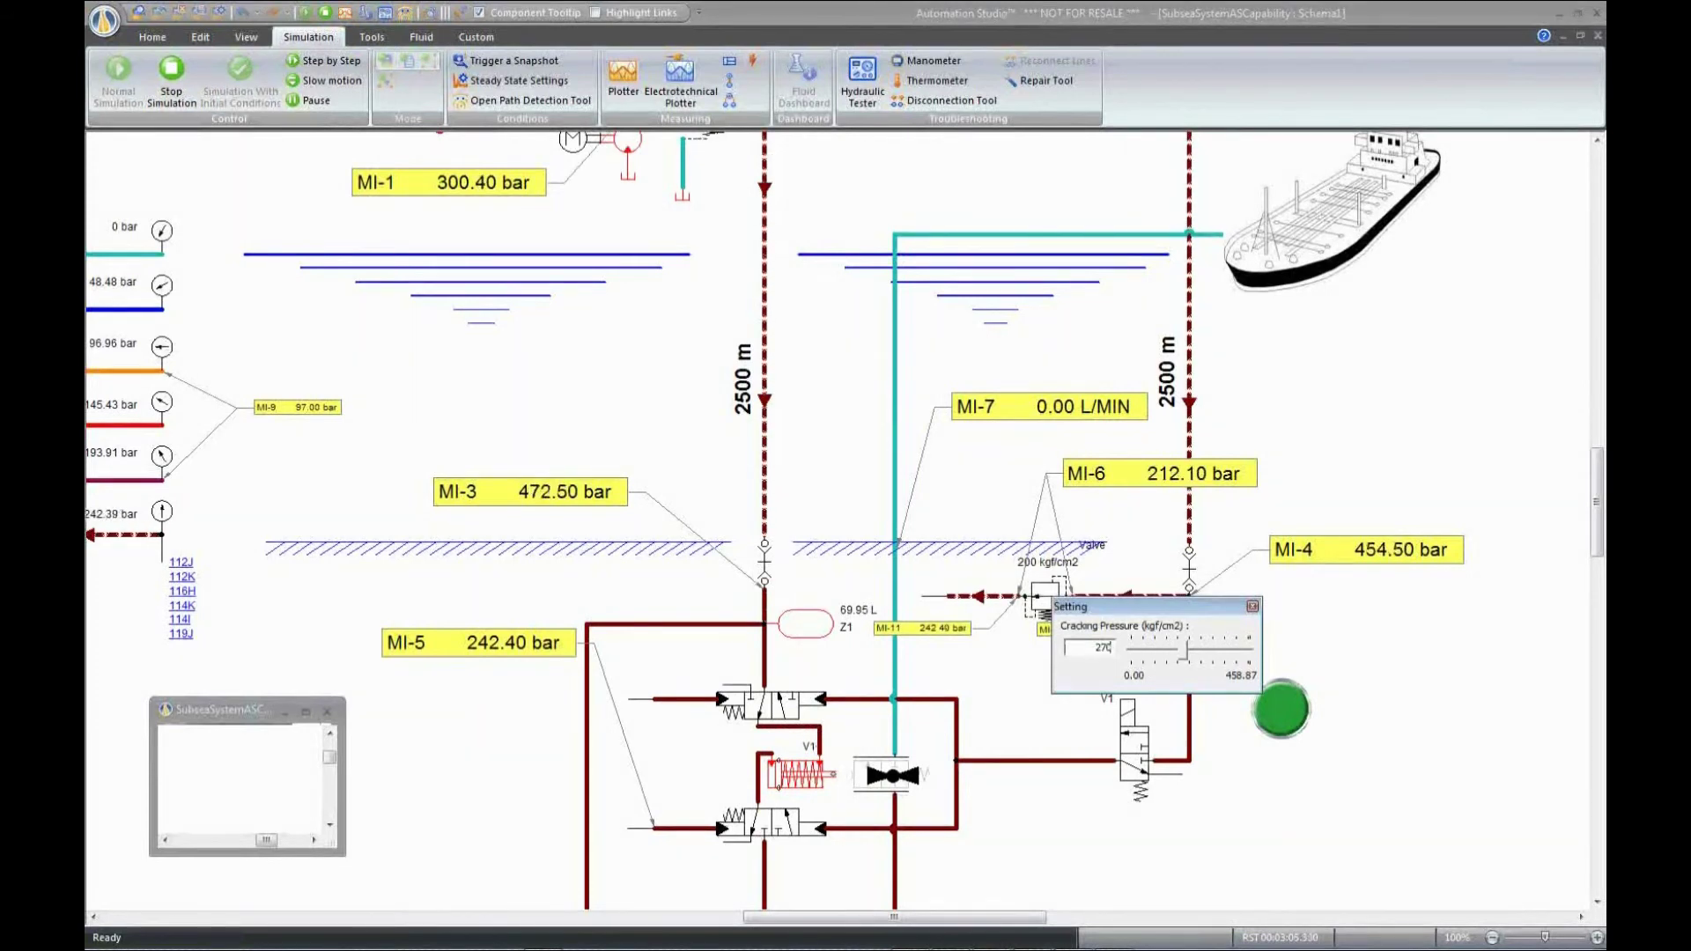
key("Return")
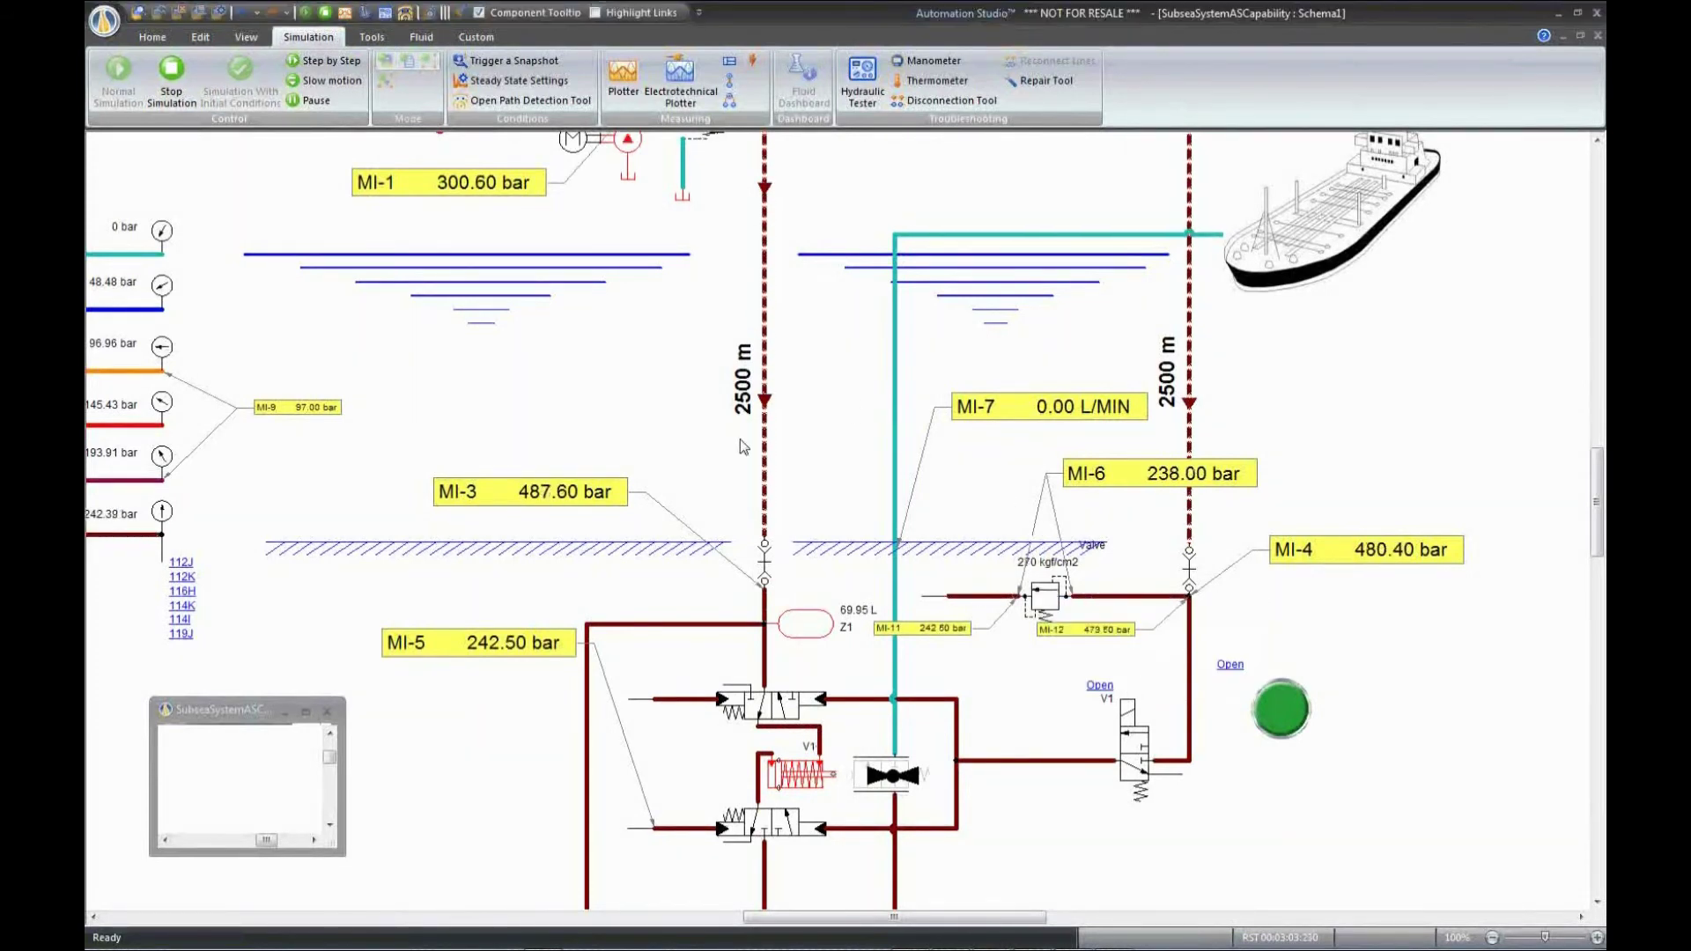
scroll(630, 408, "down", 2)
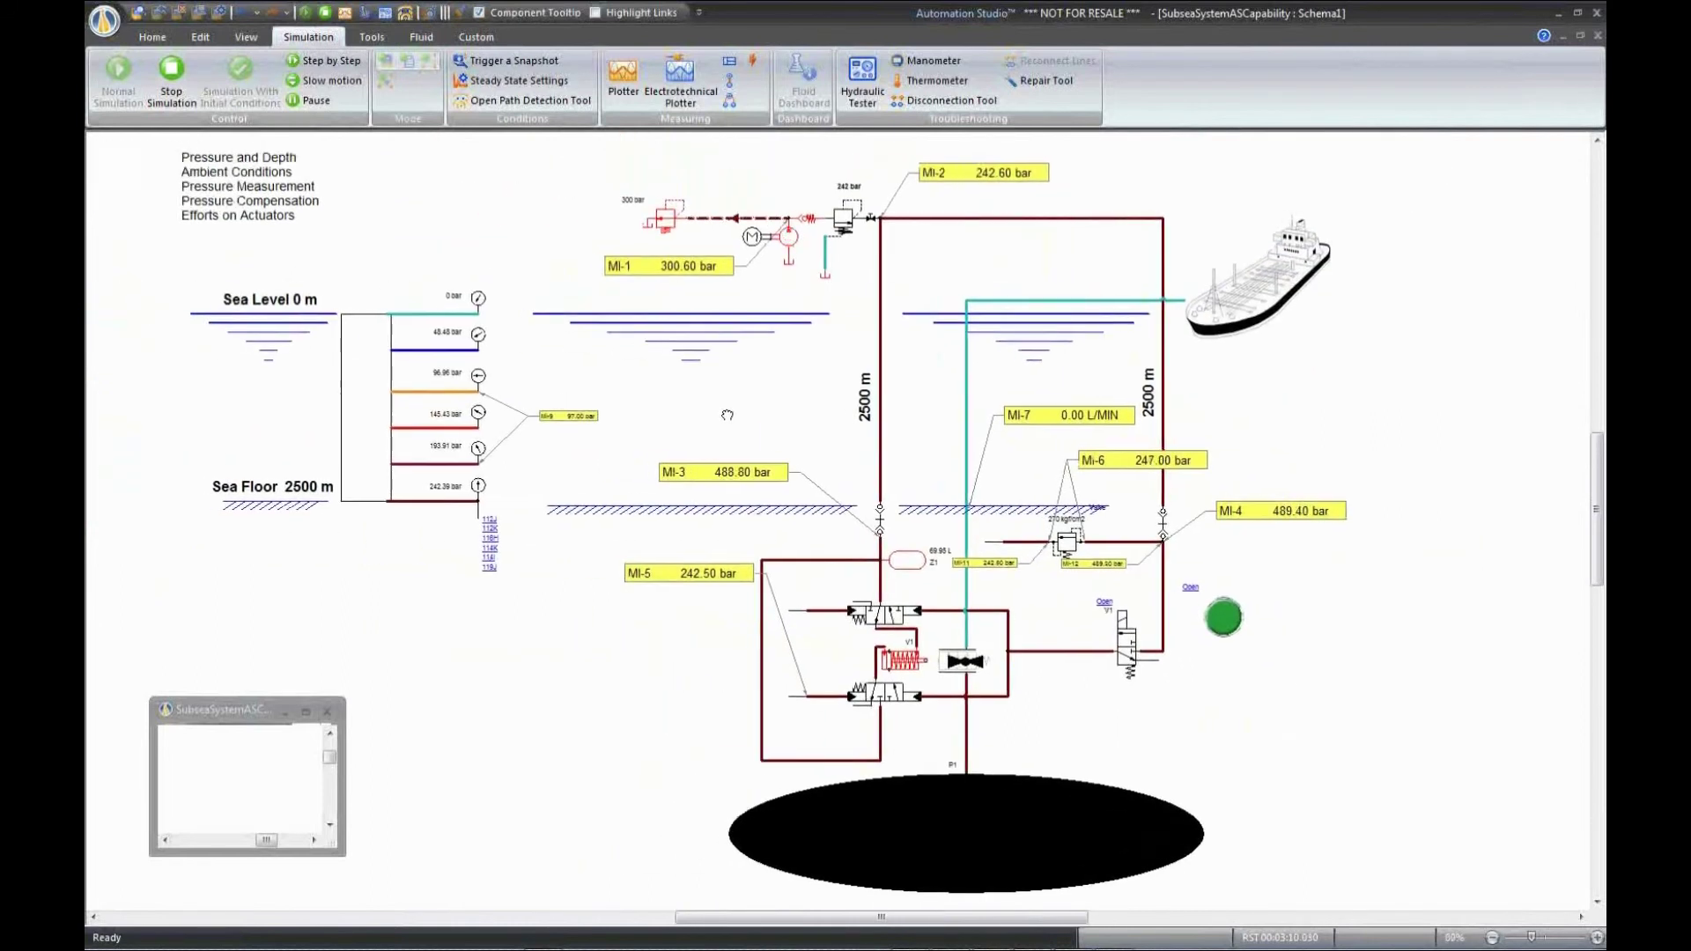
scroll(730, 423, "up", 1)
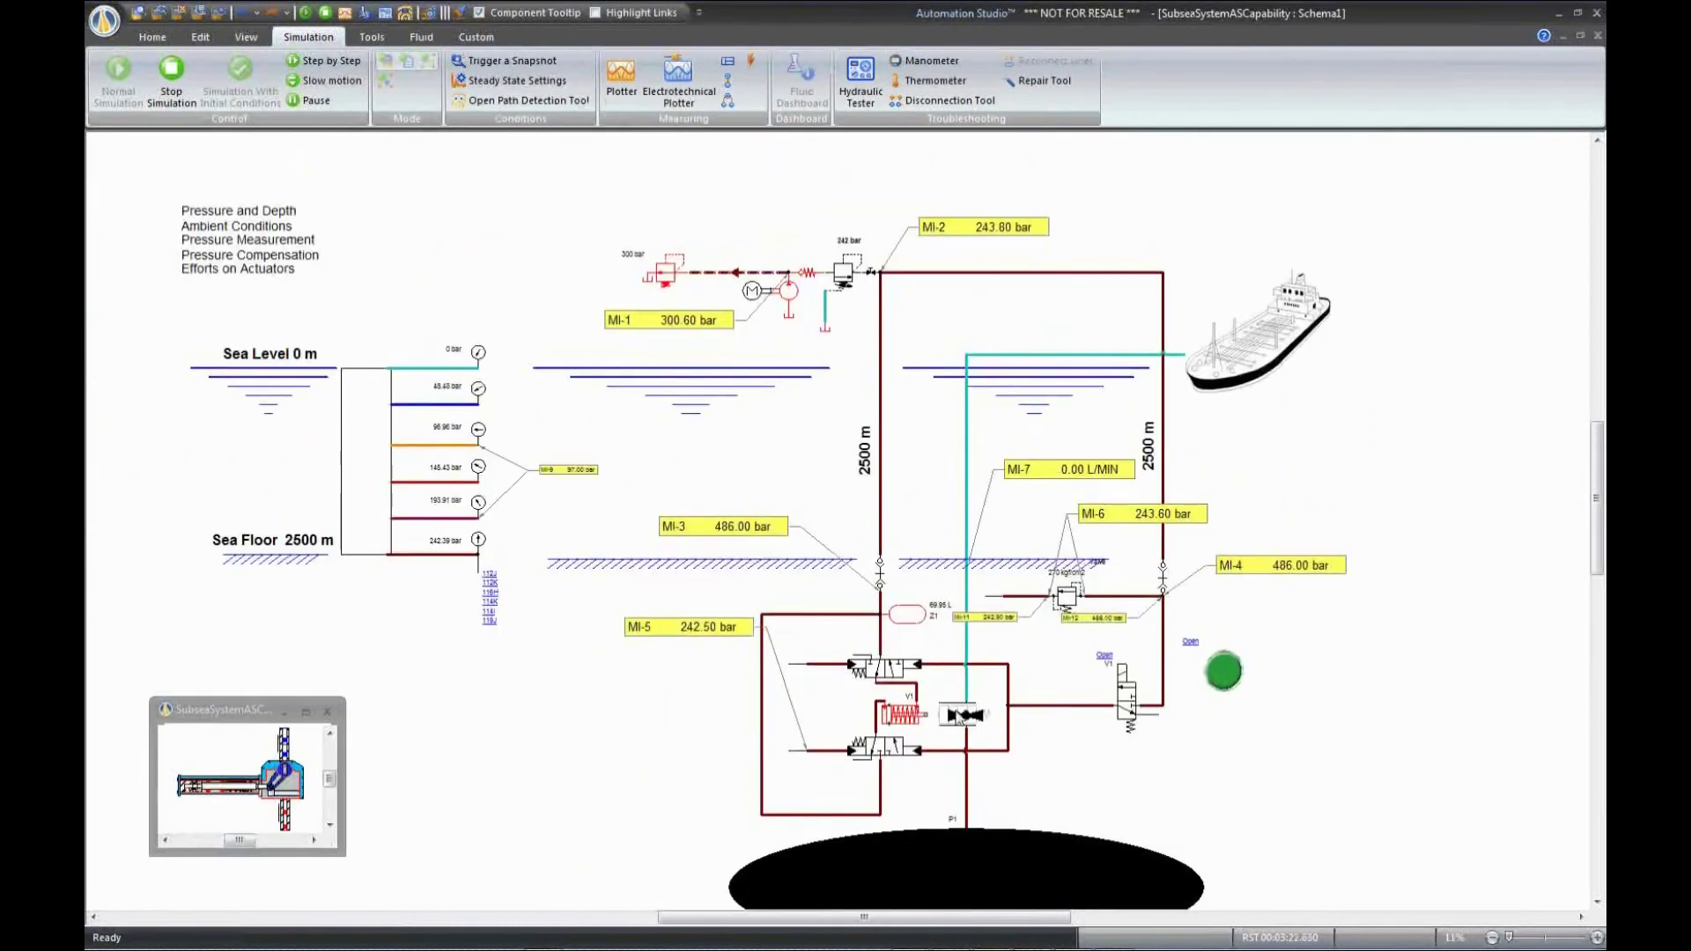
left_click(325, 13)
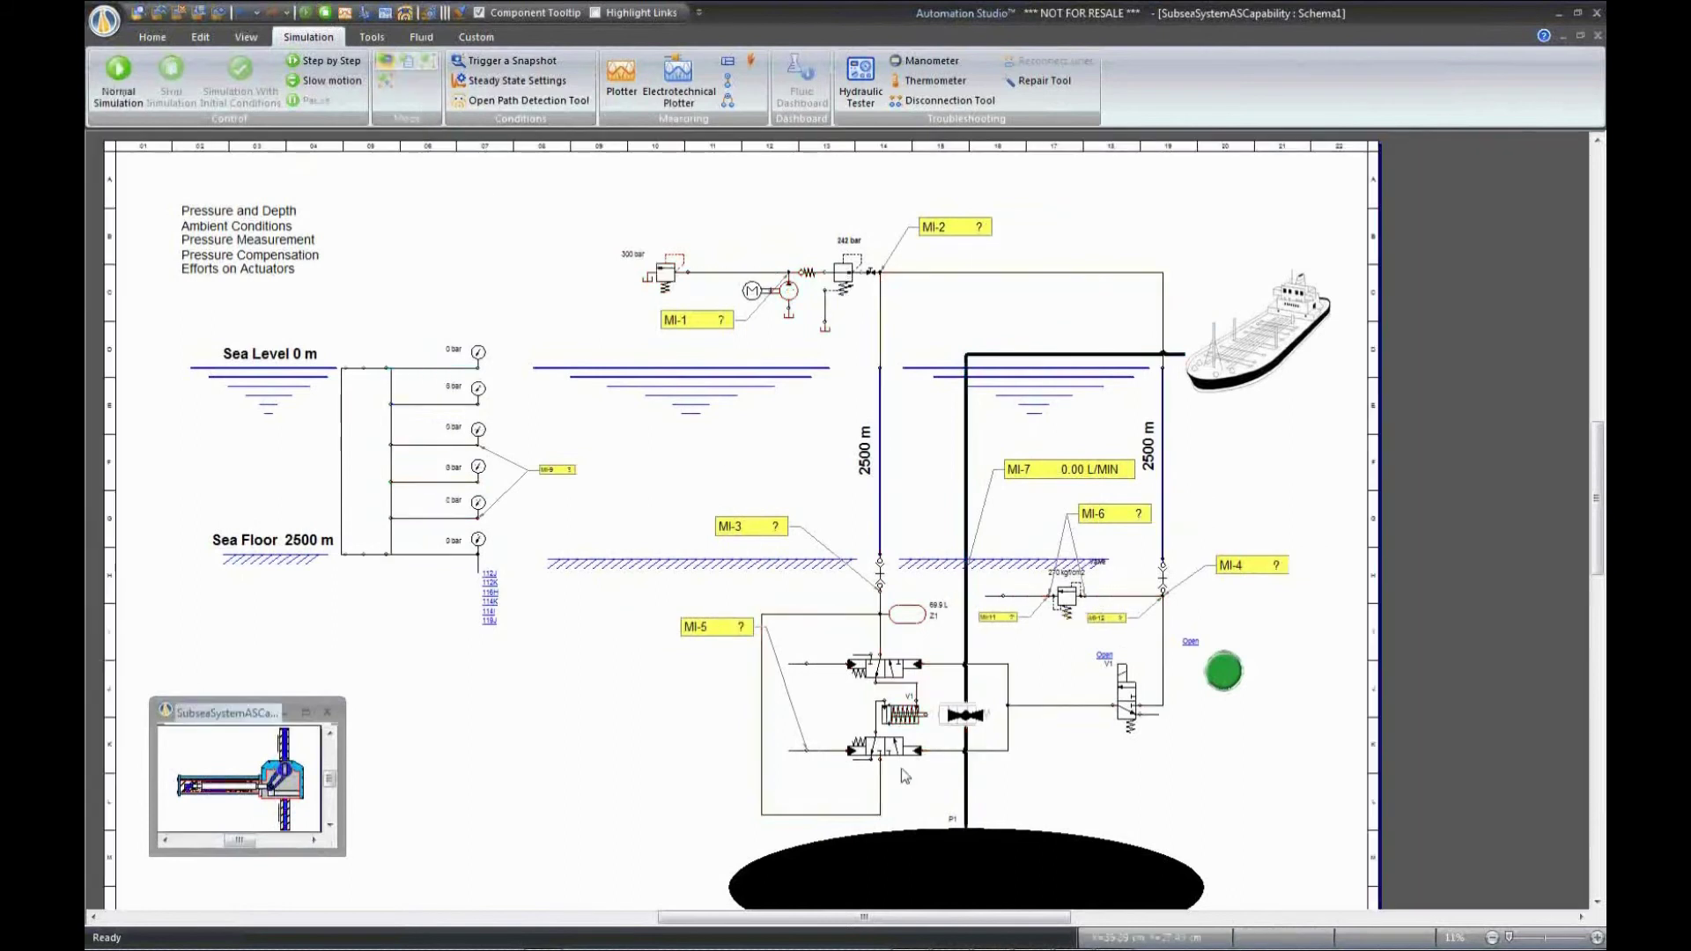
- Set the double-acting cylinder's Driving Force Curve parameter to -1 (retraction) and close its properties
double_click(904, 718)
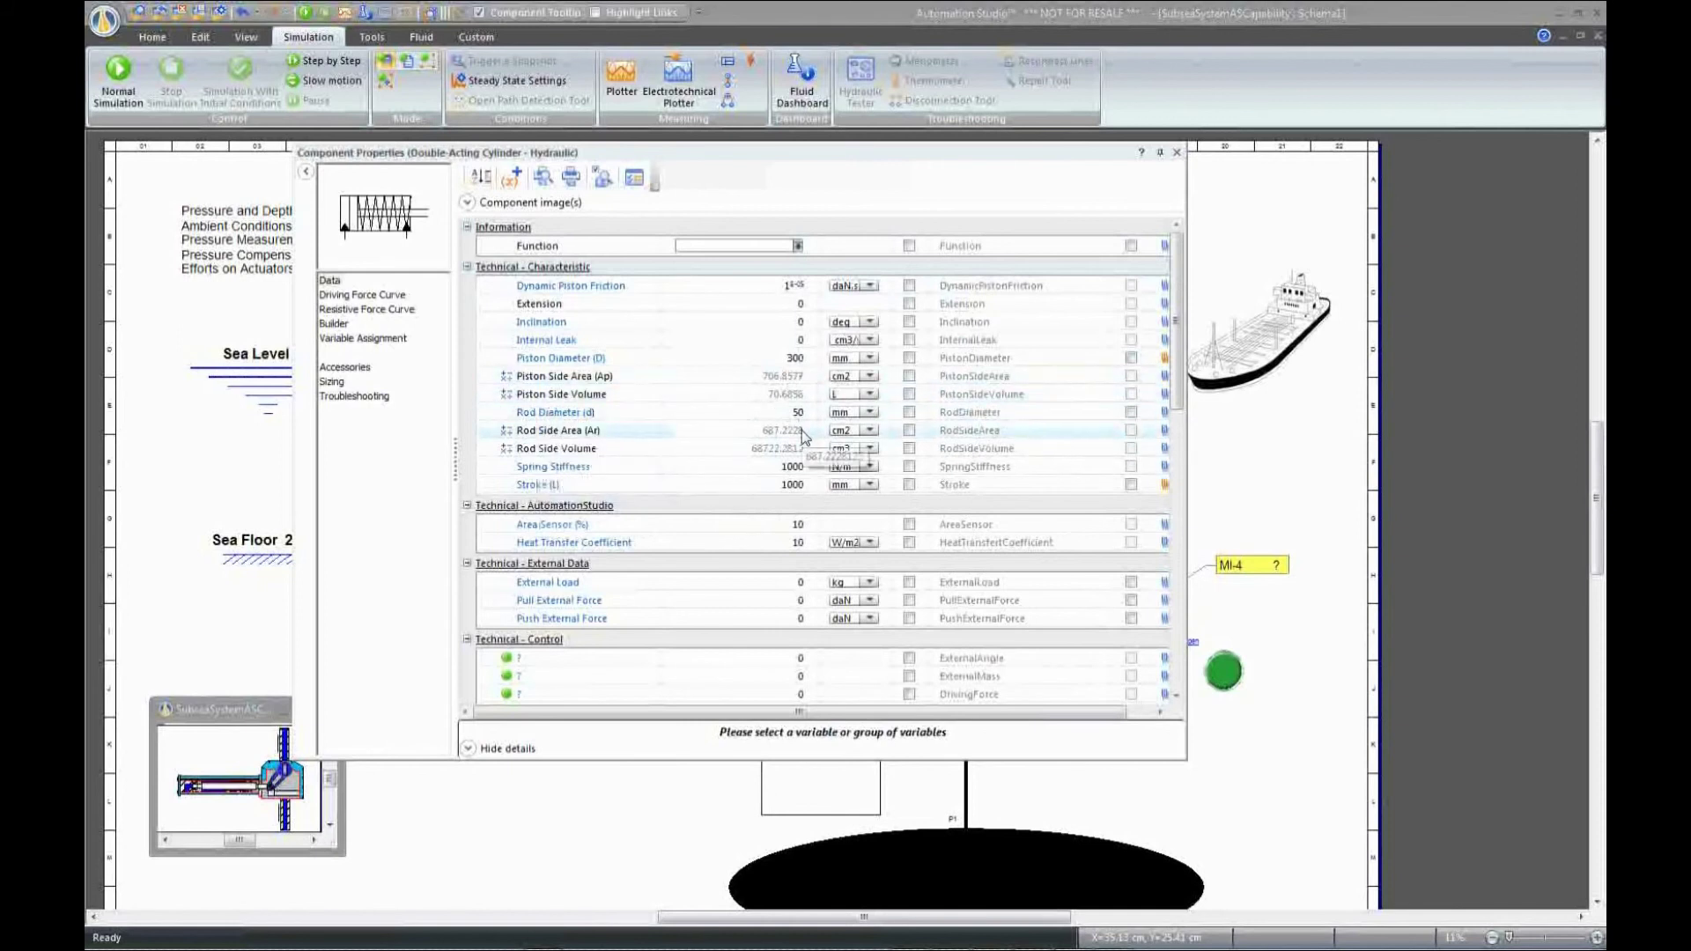
left_click(384, 297)
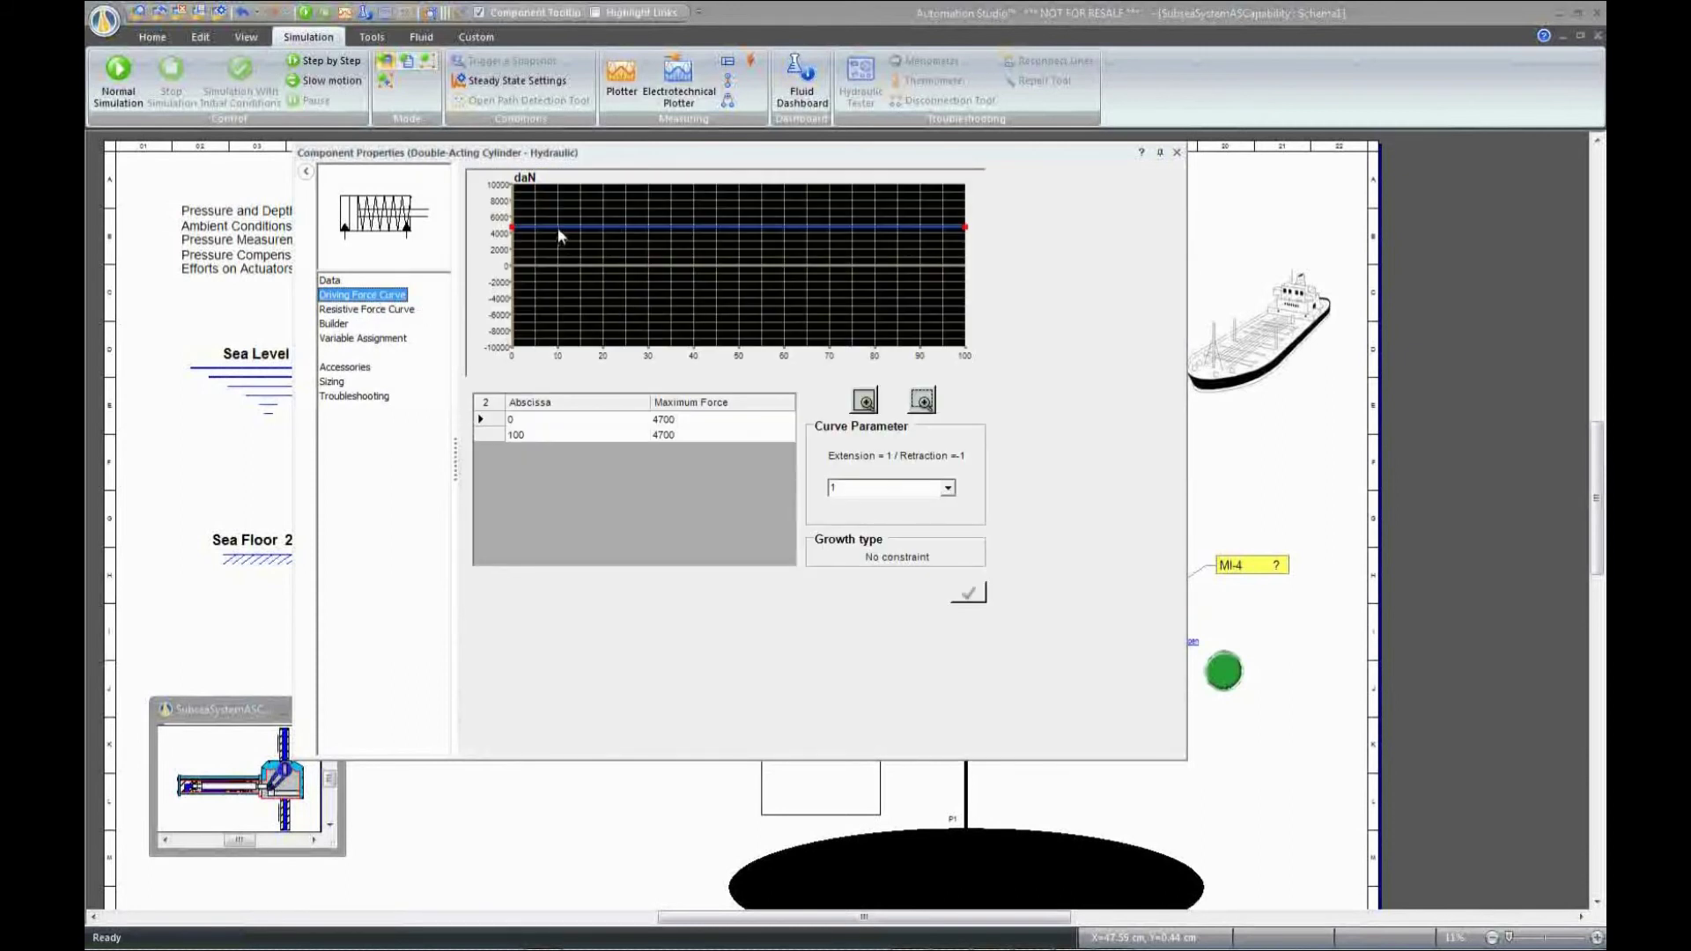
left_click(949, 488)
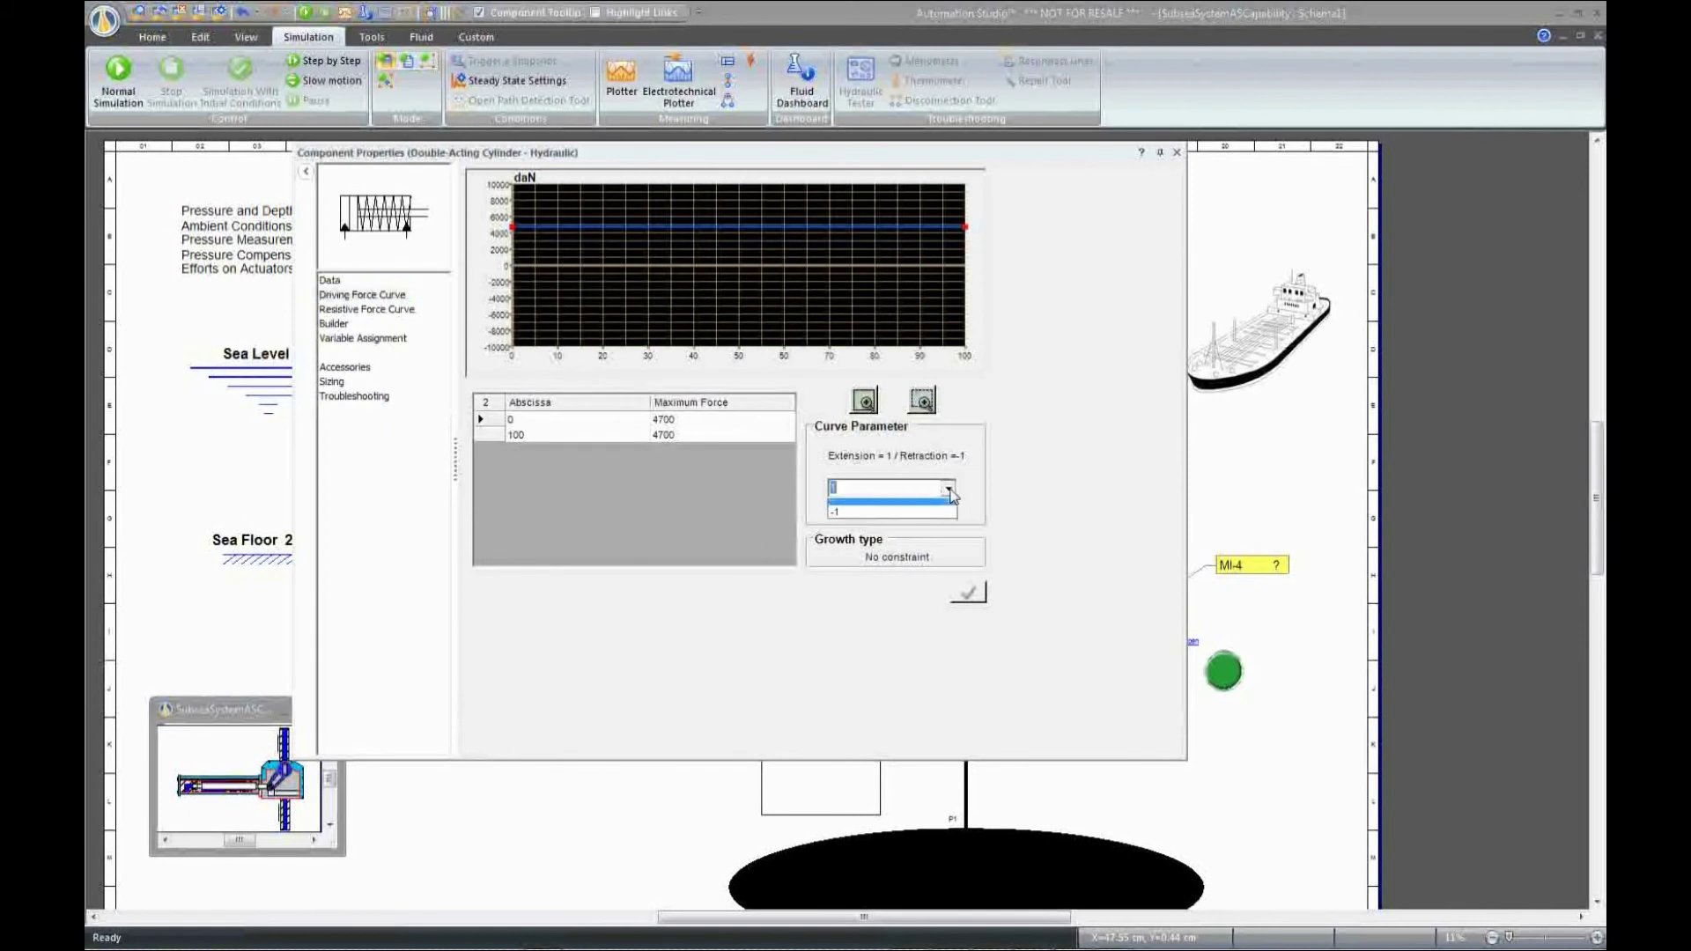
left_click(889, 504)
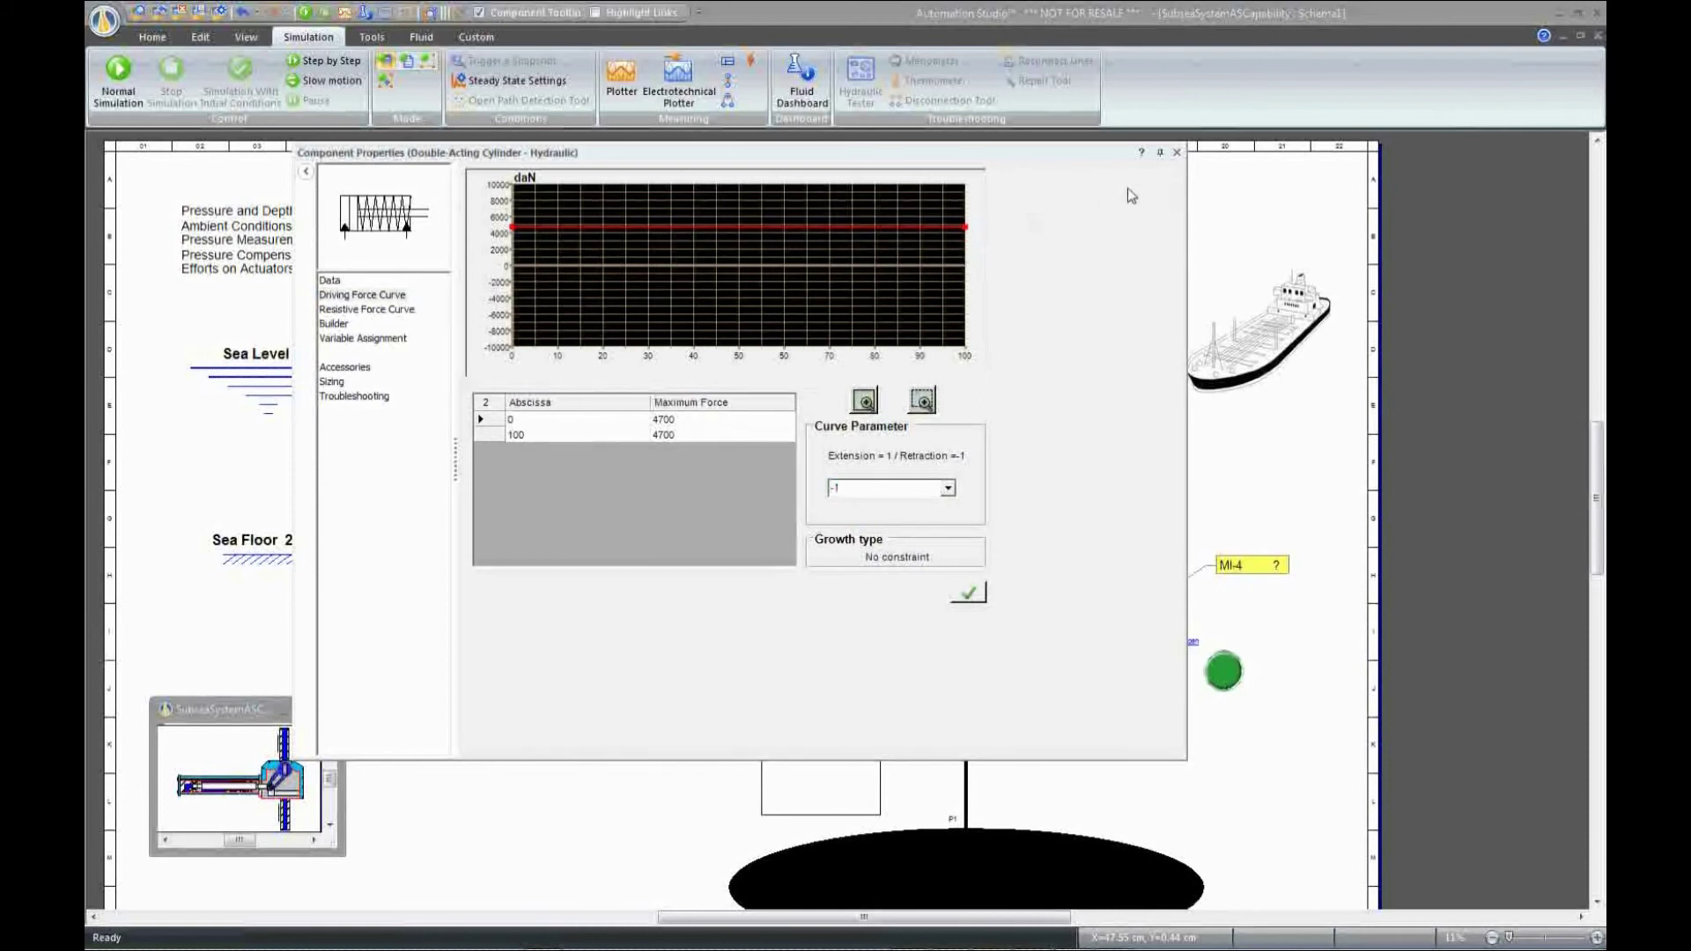
left_click(1176, 152)
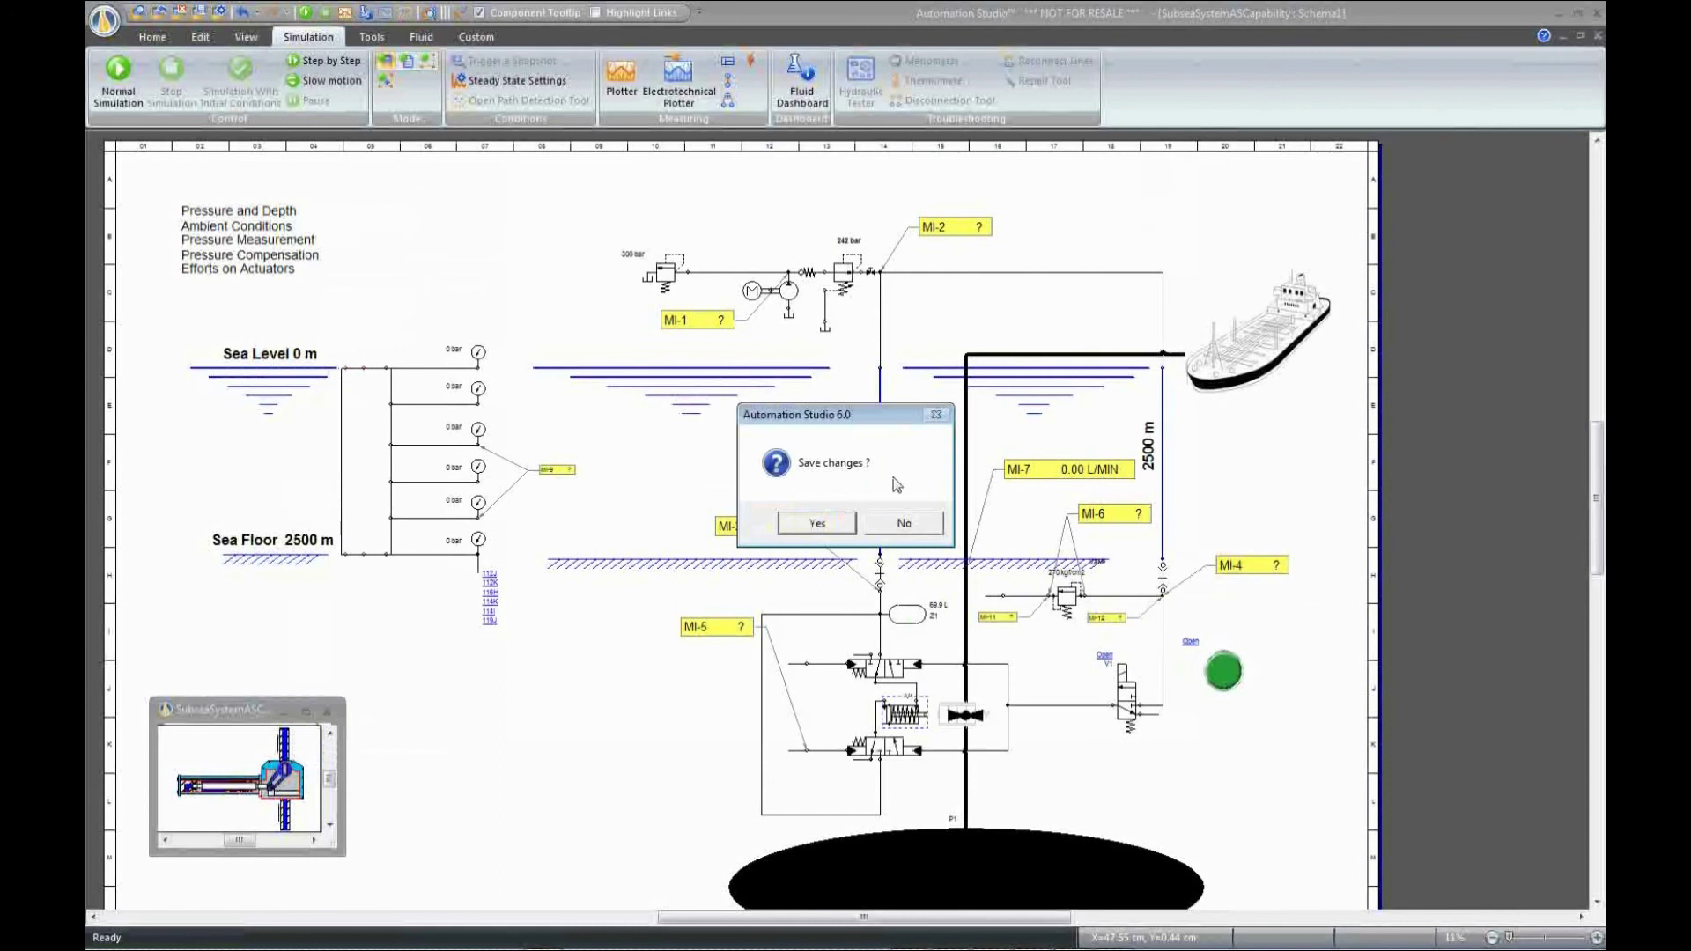
- Save the cylinder changes, restart the simulation, and enlarge the Schema2 actuator window, moving it left
left_click(828, 523)
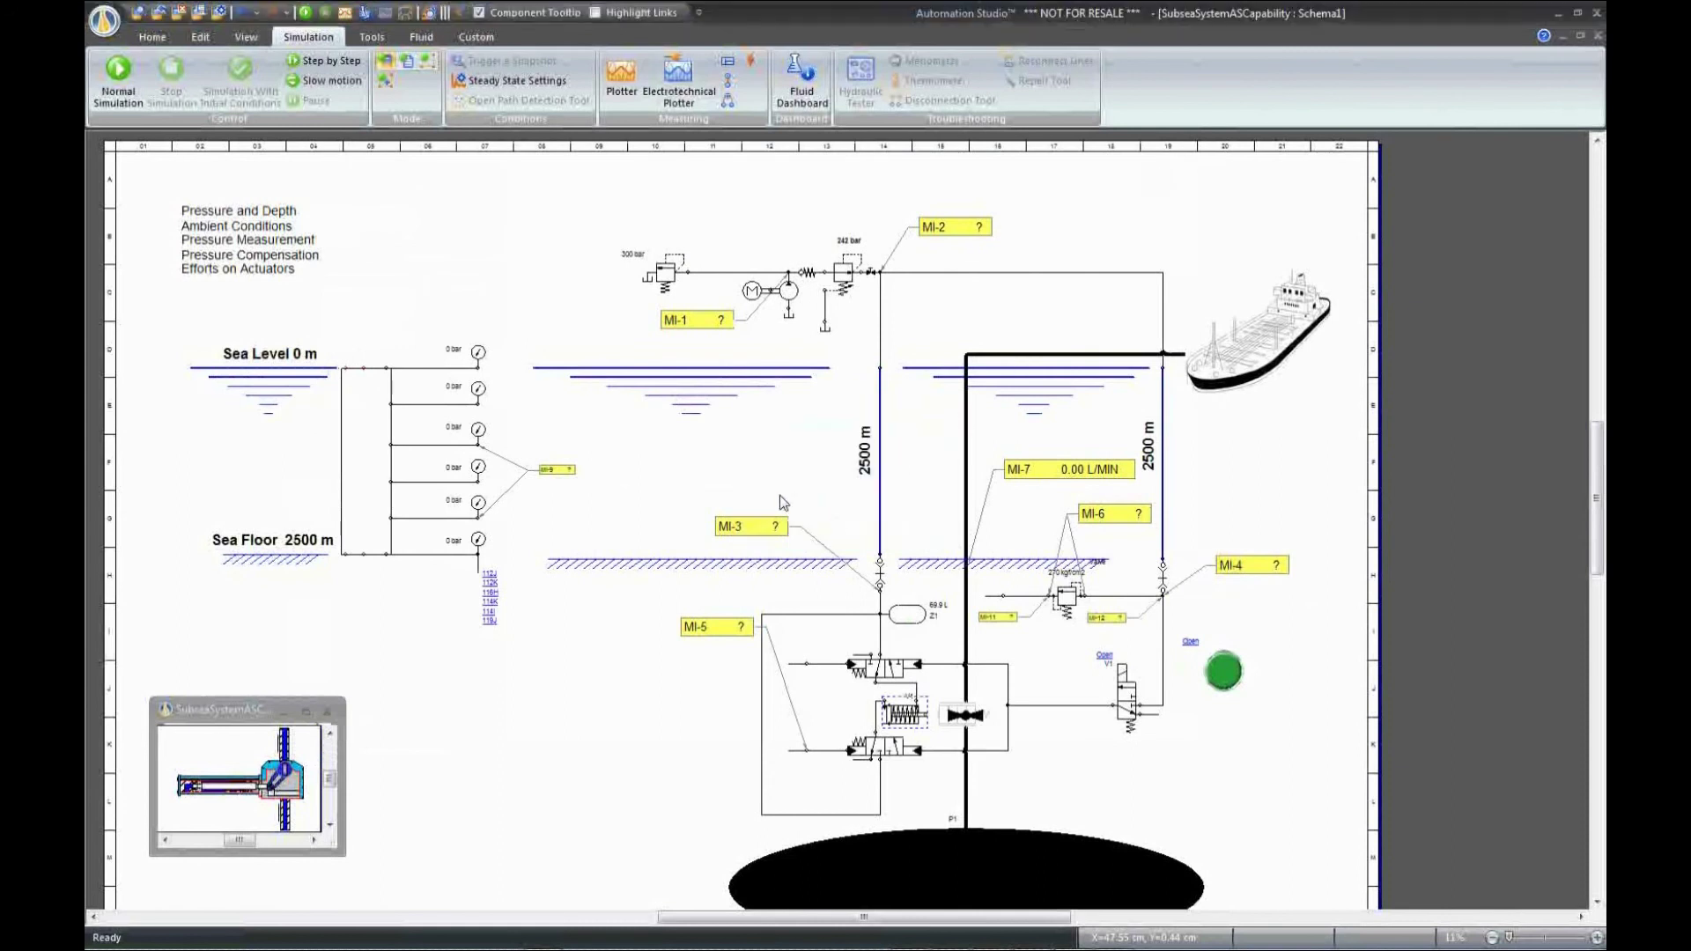
left_click(305, 13)
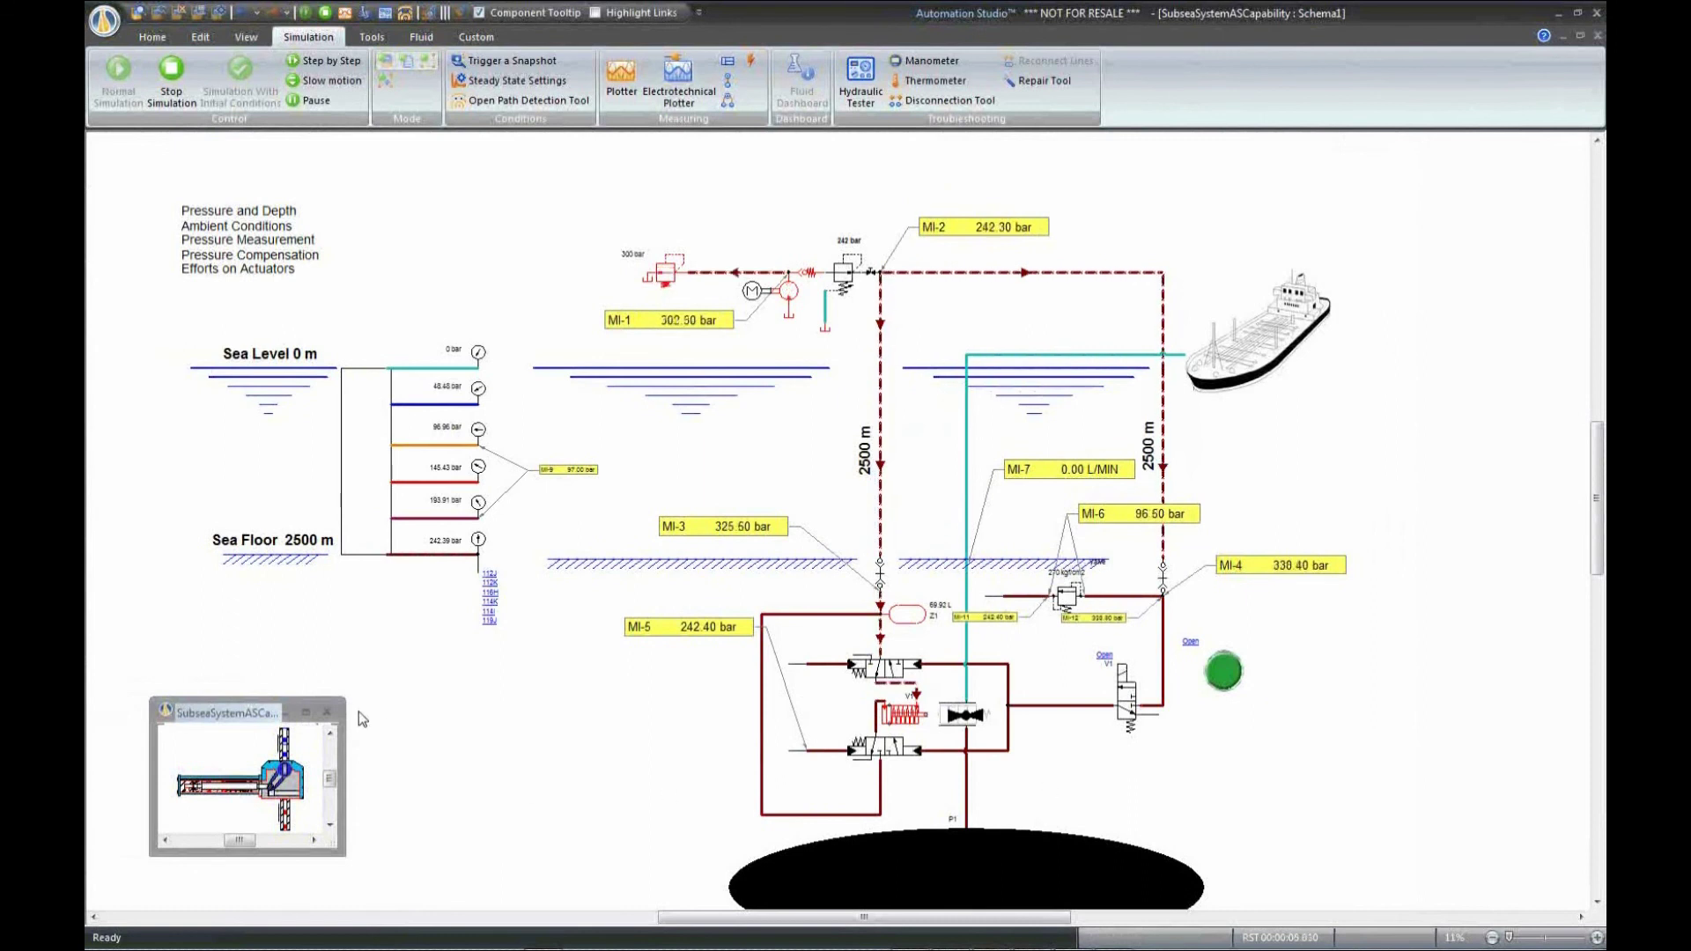
left_click_drag(345, 698, 636, 508)
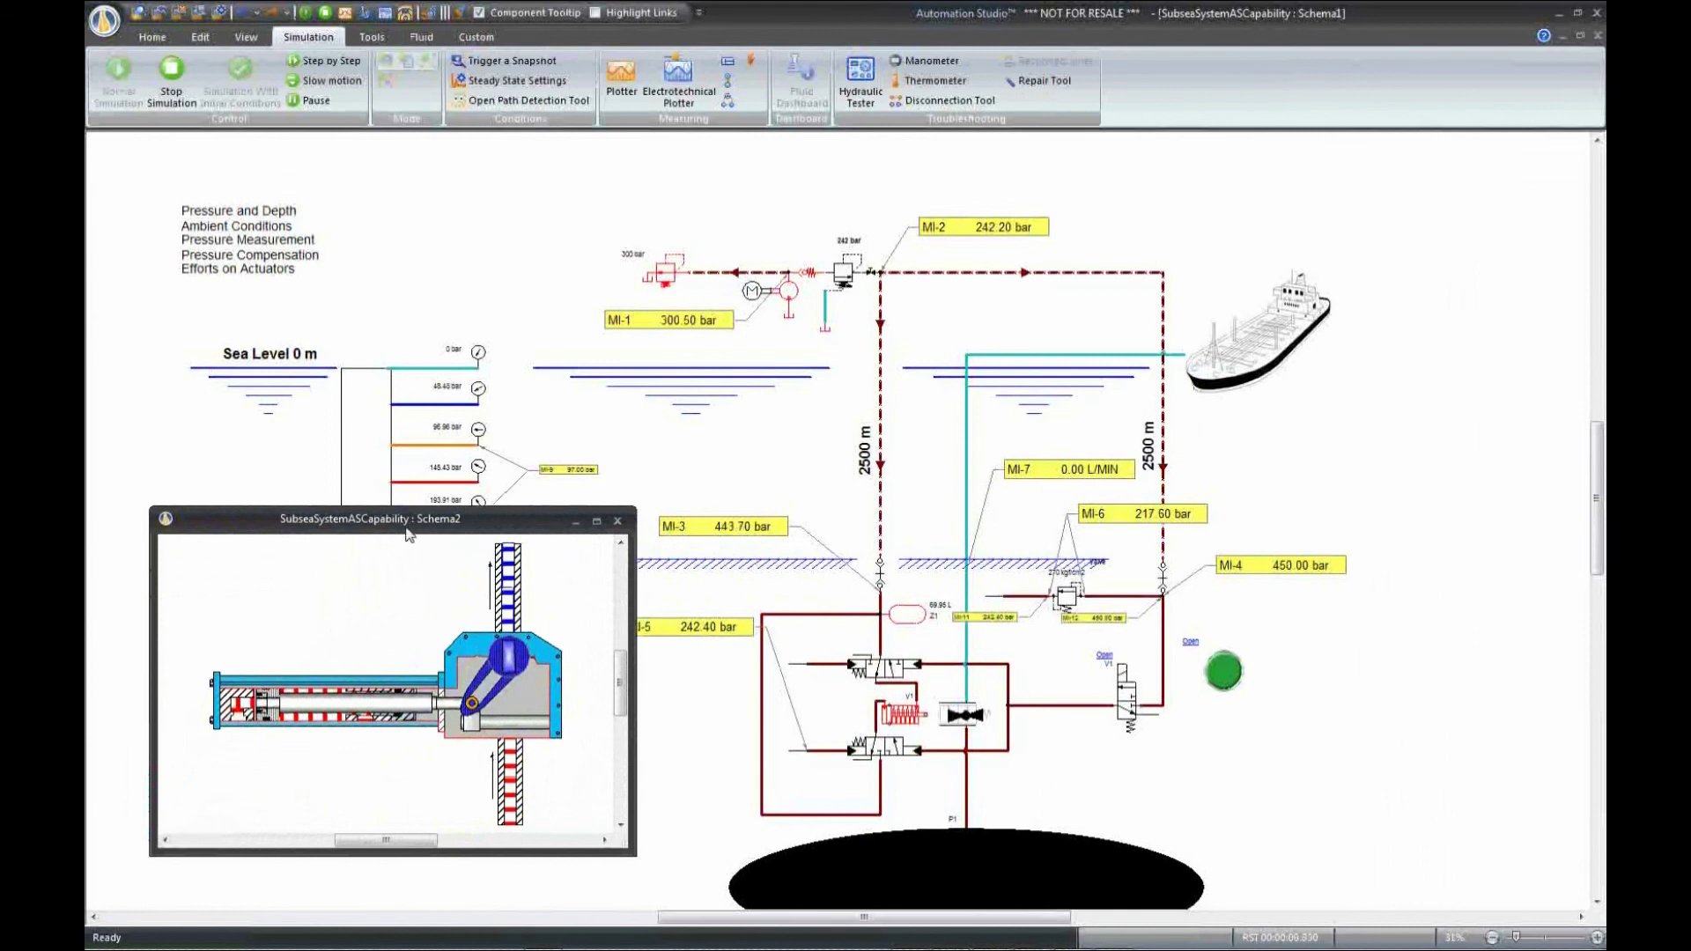
left_click_drag(411, 529, 362, 537)
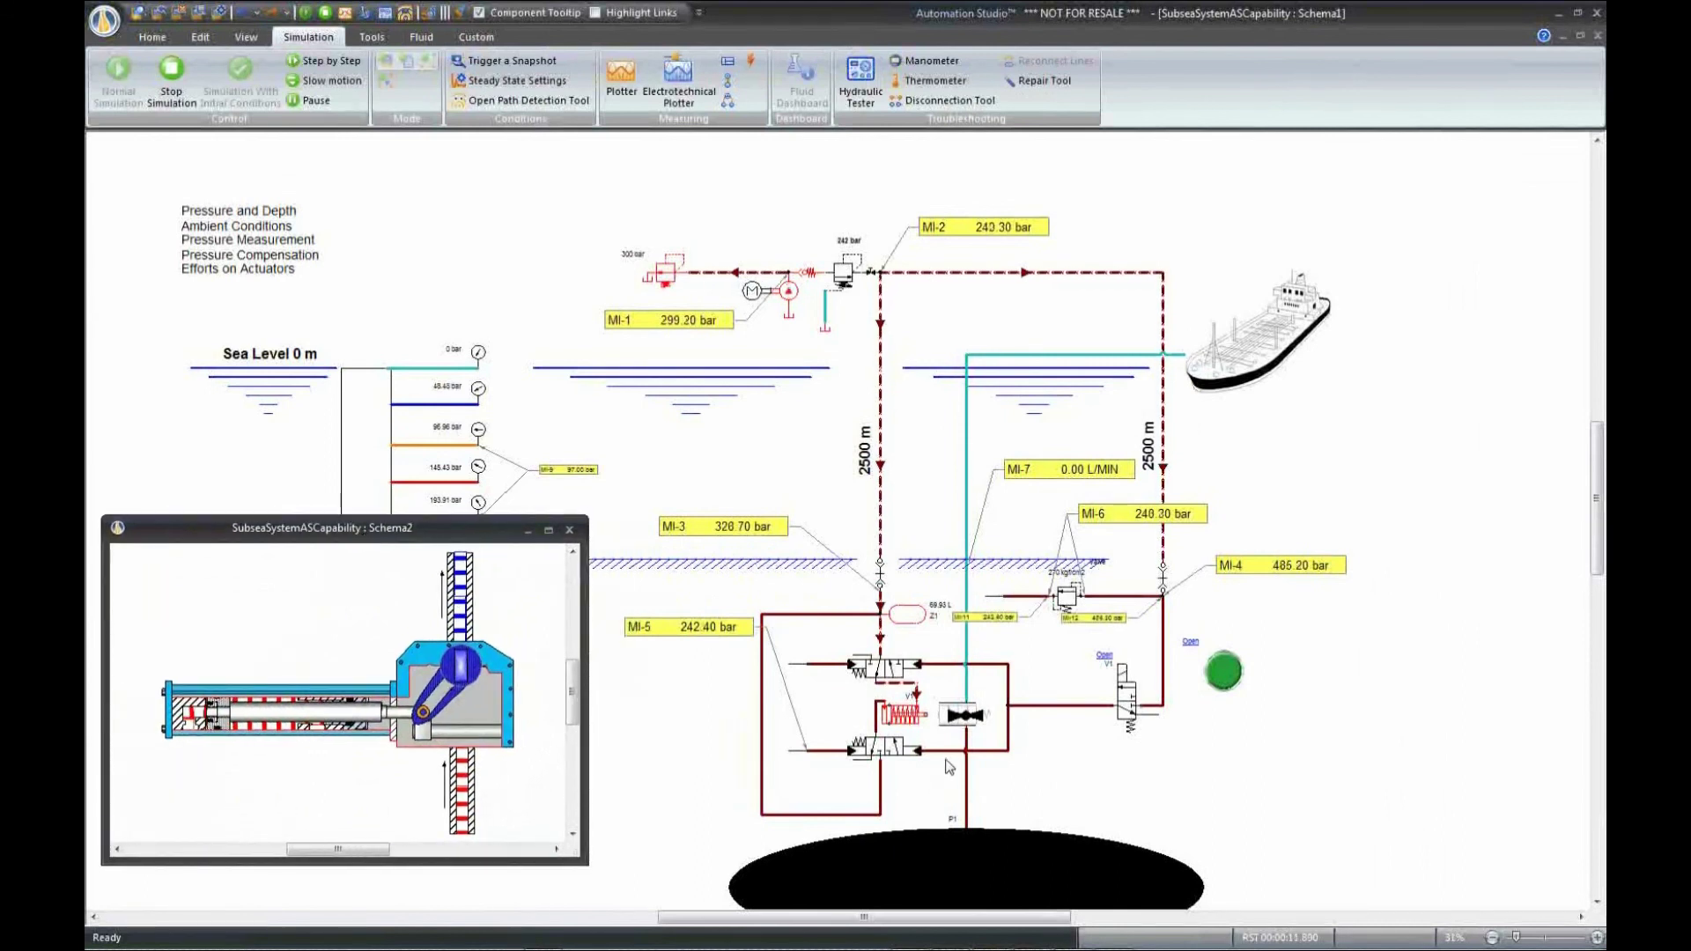